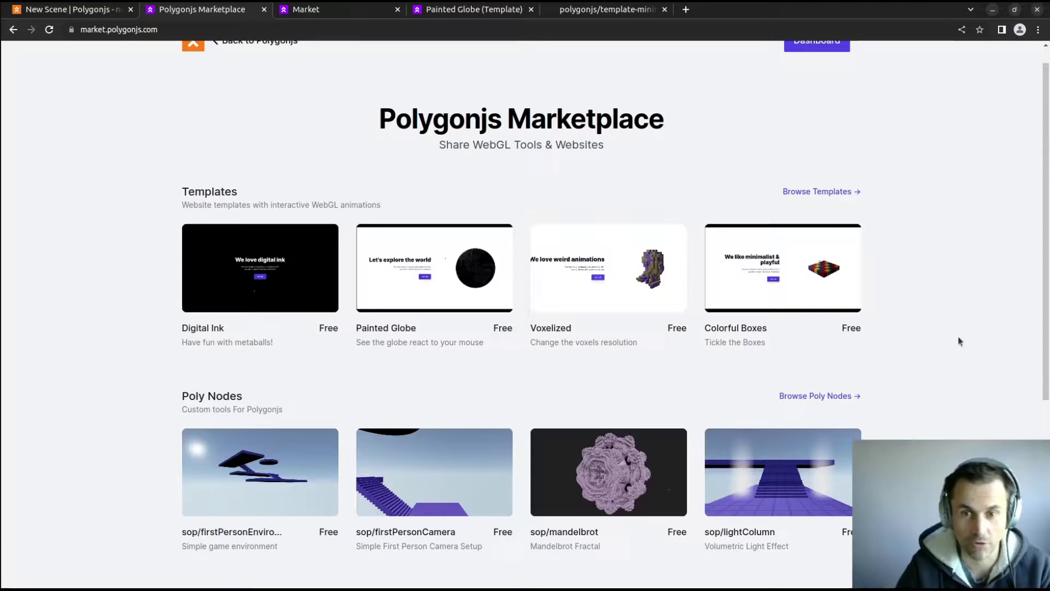
# Highlight the Templates and Poly Nodes headings, then view the Digital Ink demo and Painted Globe page.
pyautogui.doubleClick(197, 192)
pyautogui.moveTo(186, 396); pyautogui.dragTo(257, 399)
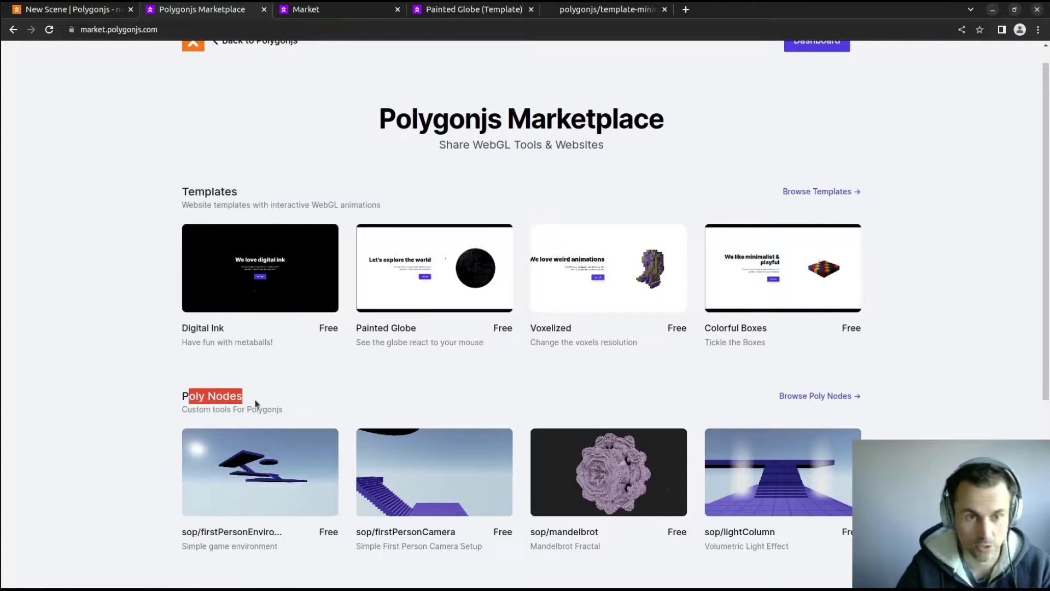
pyautogui.doubleClick(206, 192)
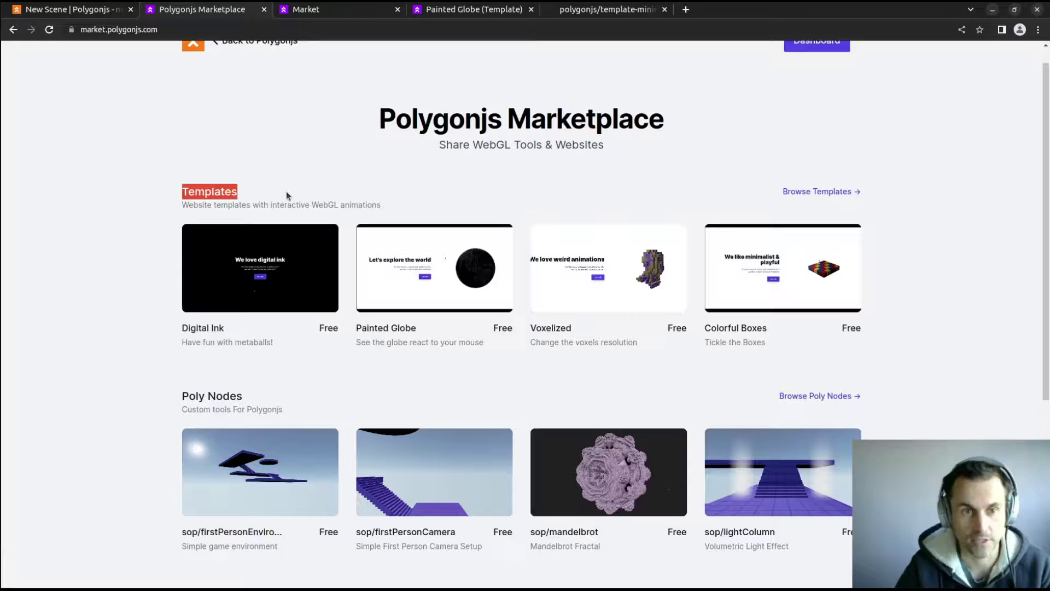
pyautogui.click(364, 10)
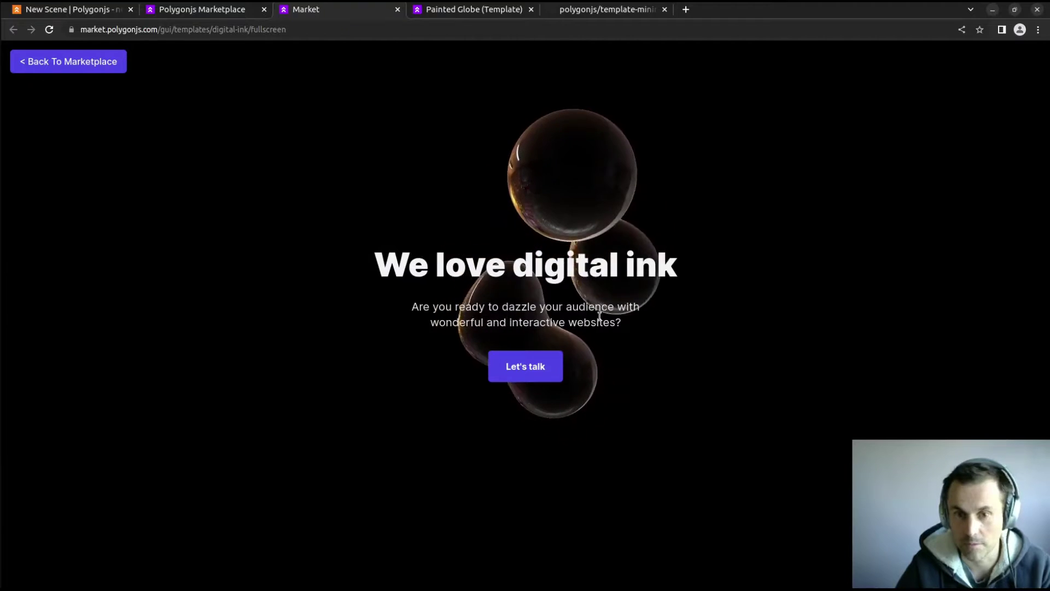
pyautogui.click(472, 9)
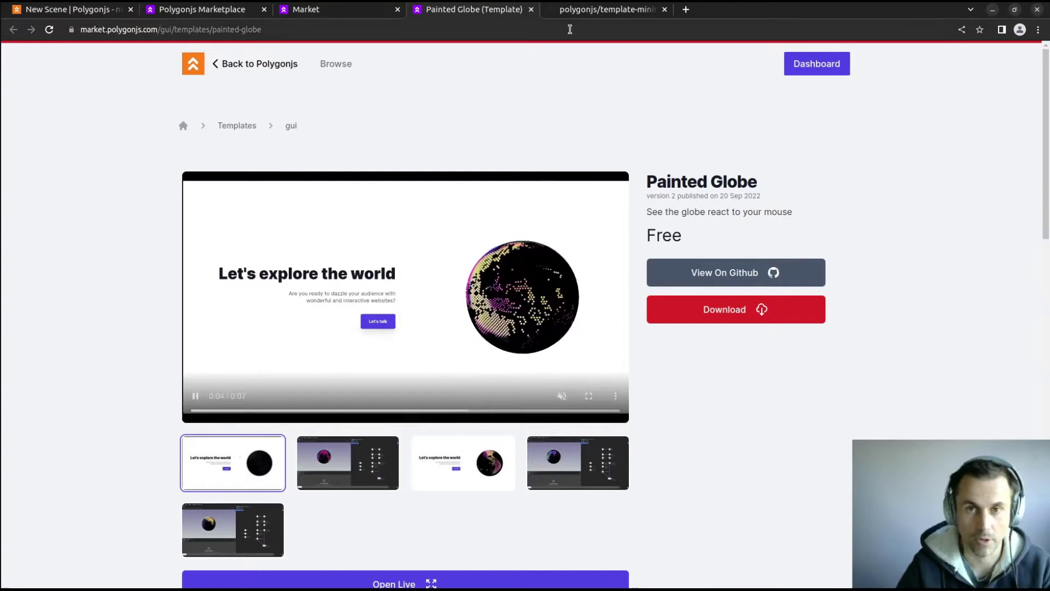
# View the Digital Ink GitHub README, then switch to the local Polygonjs editor scene.
pyautogui.click(605, 9)
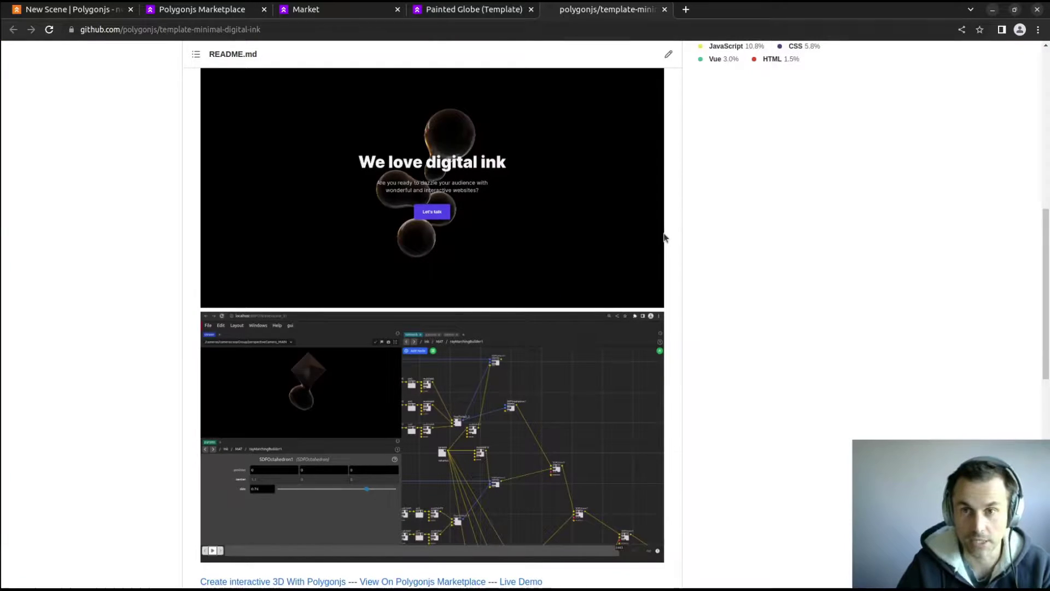
pyautogui.scroll(1, 666, 234)
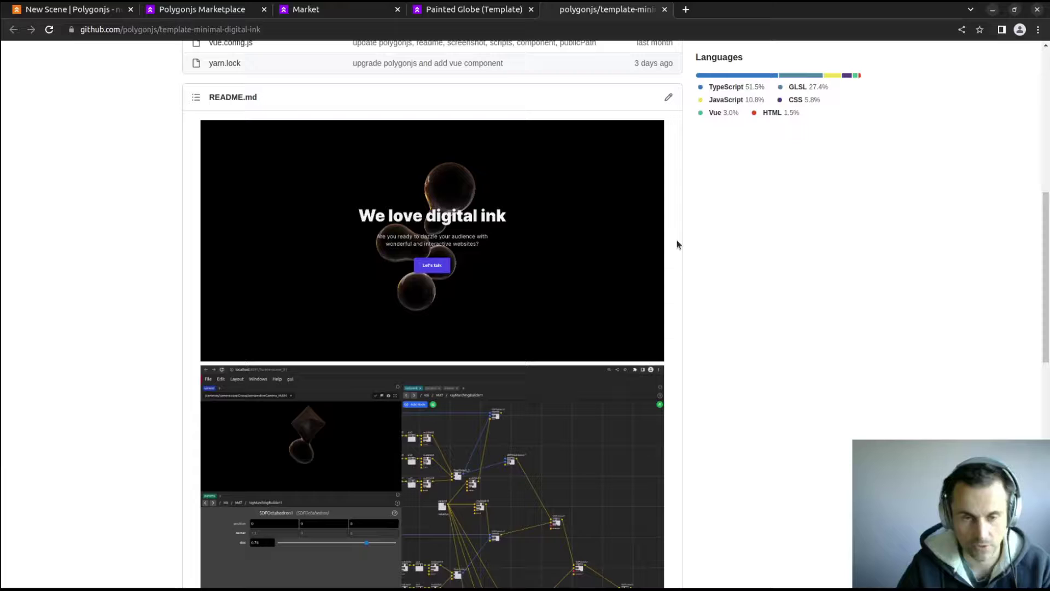
pyautogui.scroll(-1, 677, 239)
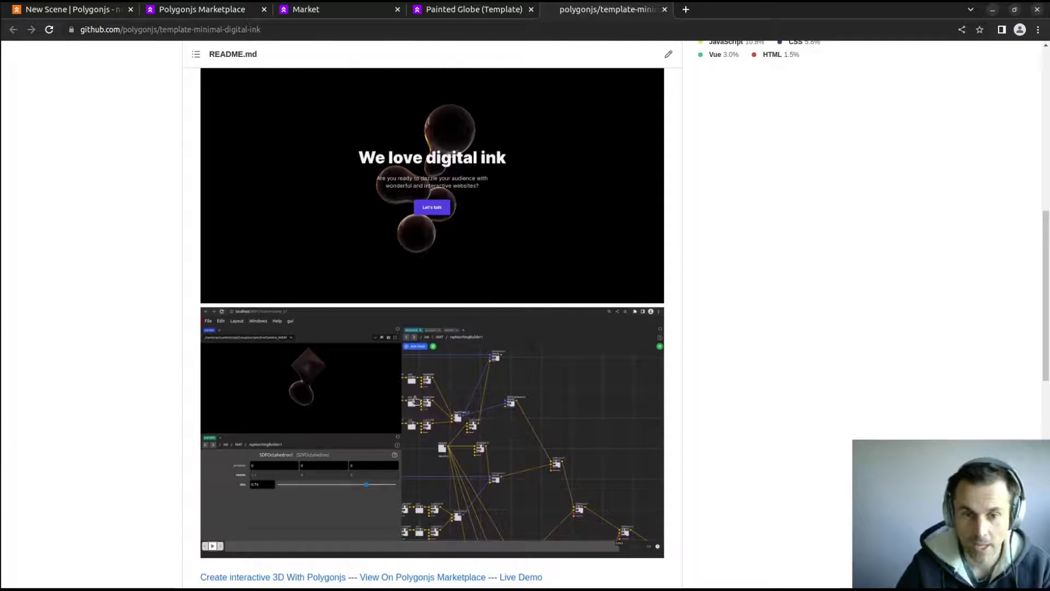
pyautogui.hotkey('alt', 'Tab')
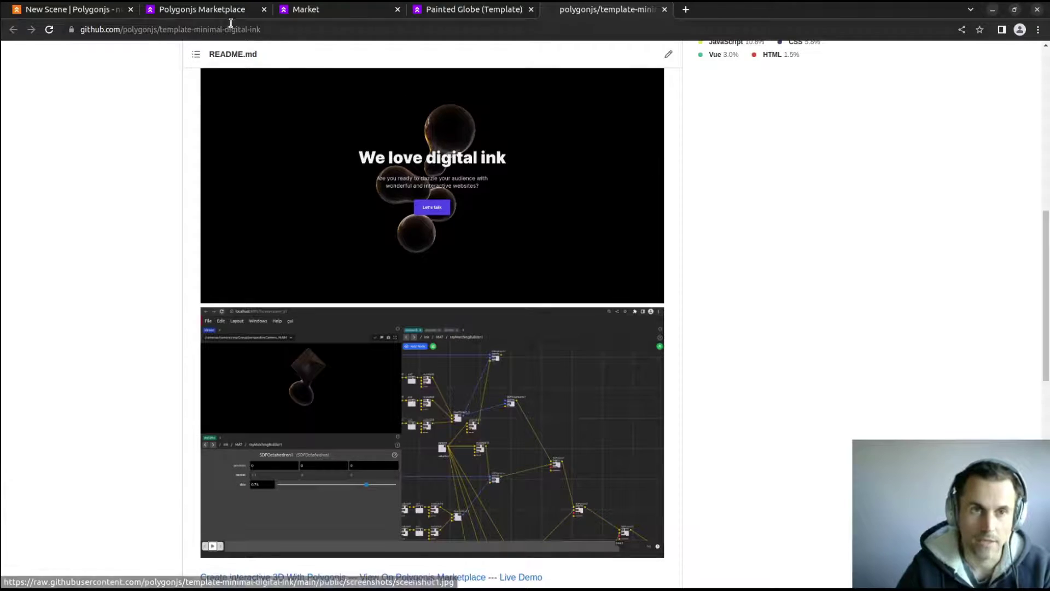
# On the Marketplace home, open the sop/firstPersonEnvironment card in a new tab.
pyautogui.click(202, 9)
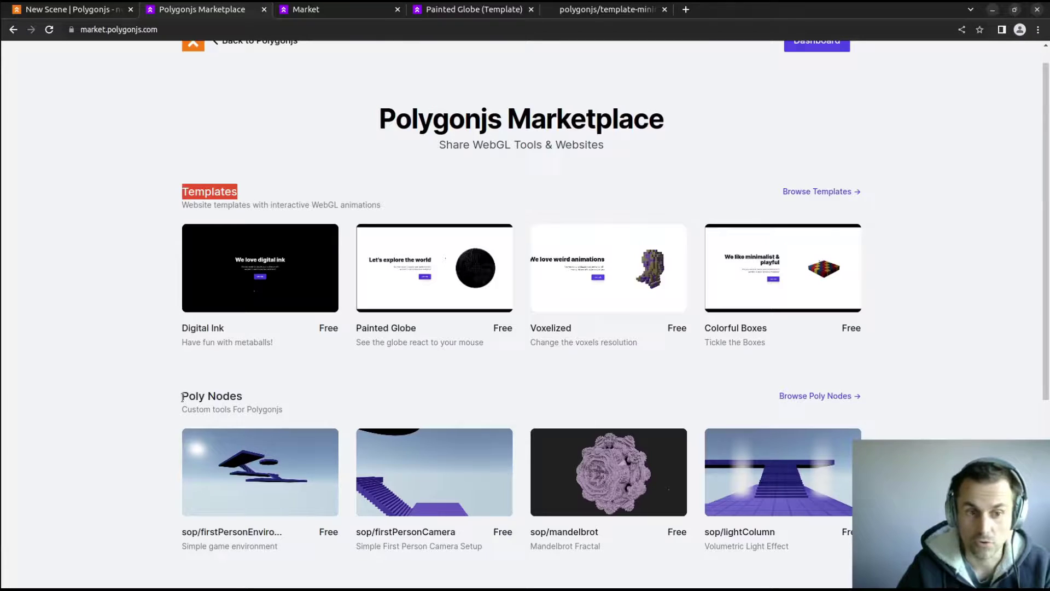
pyautogui.moveTo(182, 192); pyautogui.dragTo(238, 194)
pyautogui.moveTo(182, 396); pyautogui.dragTo(251, 401)
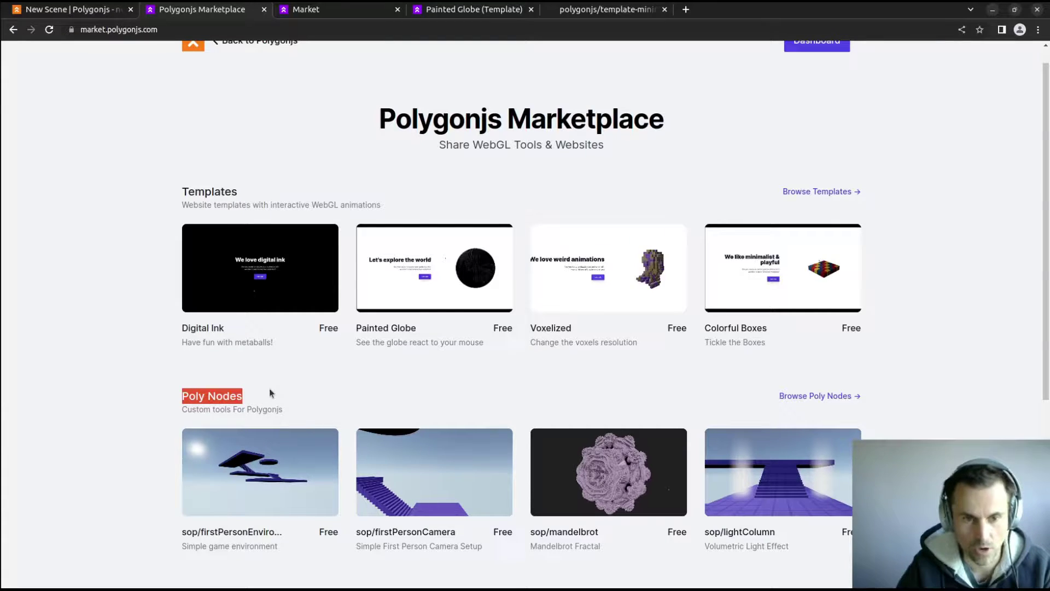
pyautogui.moveTo(239, 533)
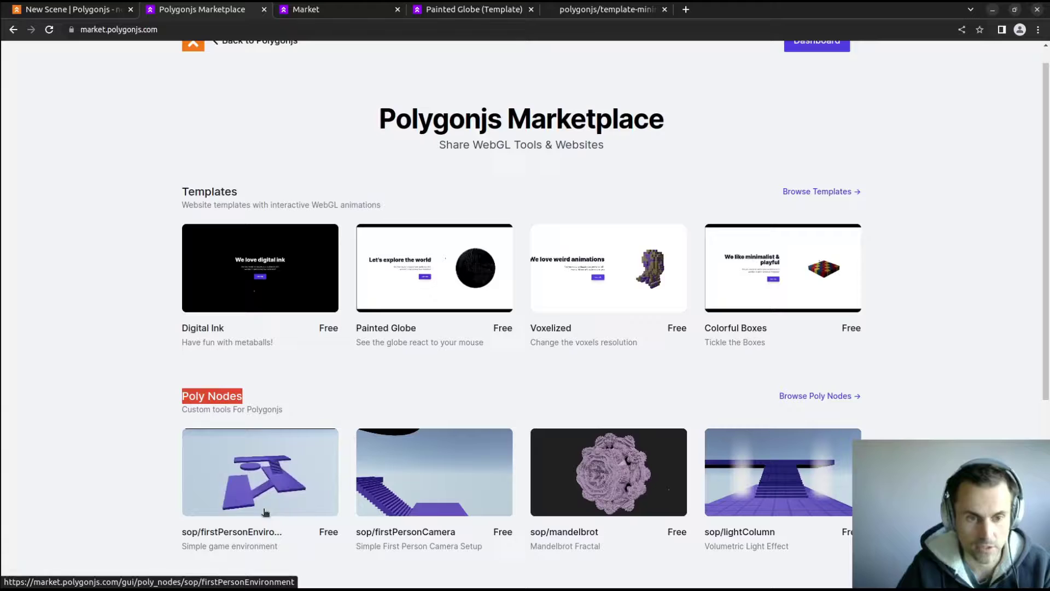
pyautogui.middleClick(235, 538)
# View the screenshot, walkthrough video and editor video, then highlight the sop/firstPersonEnvironment title.
pyautogui.click(328, 9)
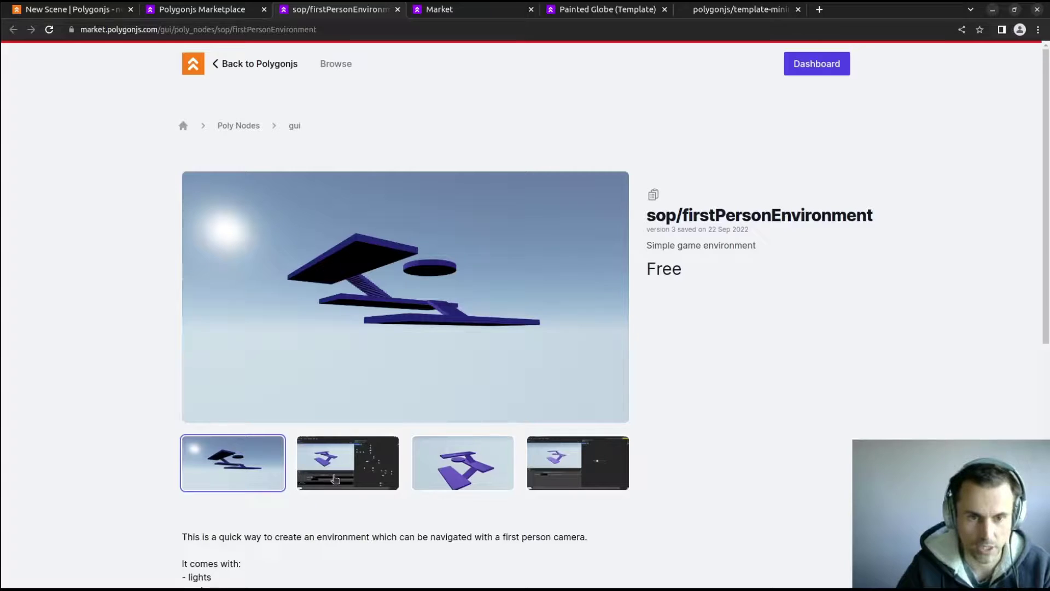
pyautogui.click(336, 478)
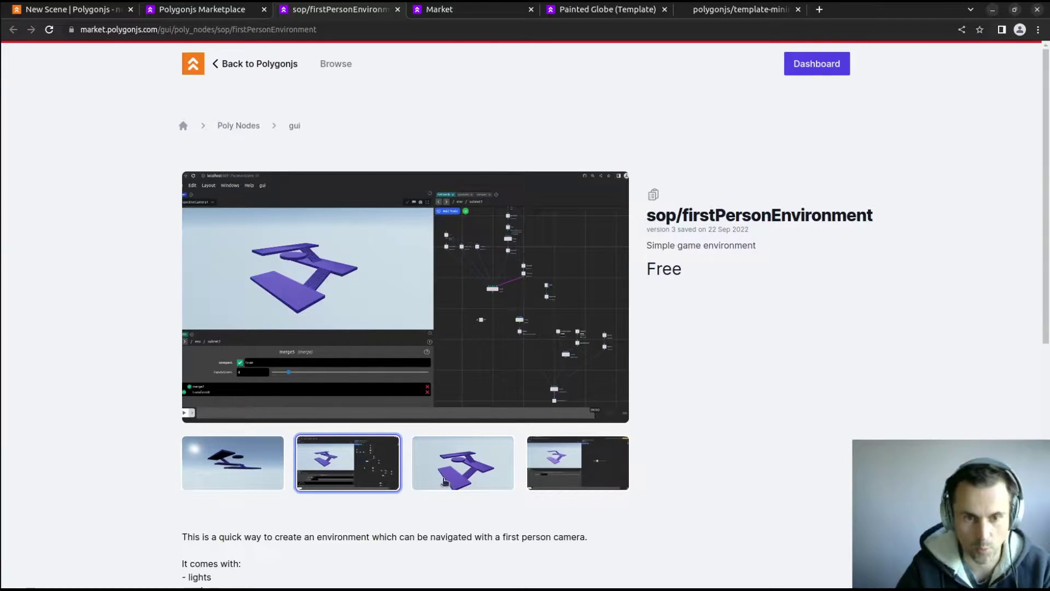
pyautogui.click(443, 480)
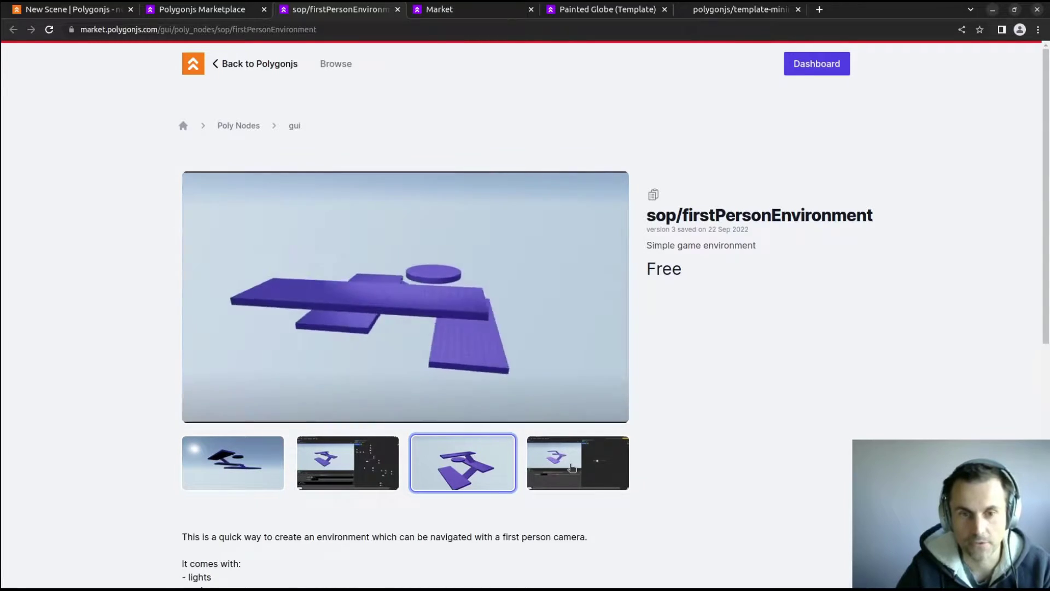
pyautogui.click(571, 466)
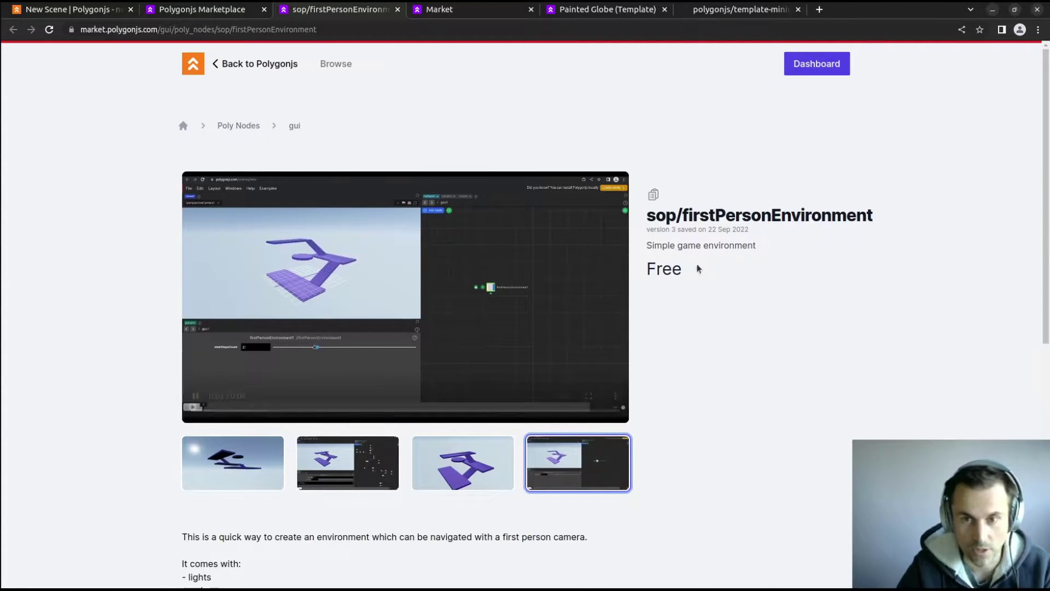
pyautogui.moveTo(662, 212); pyautogui.dragTo(850, 215)
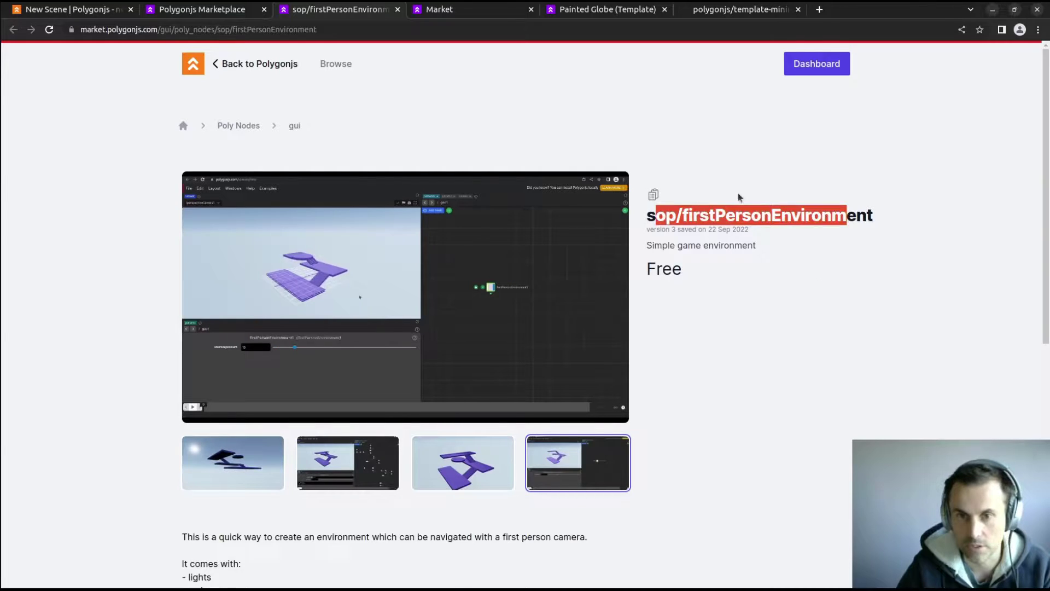
pyautogui.click(662, 200)
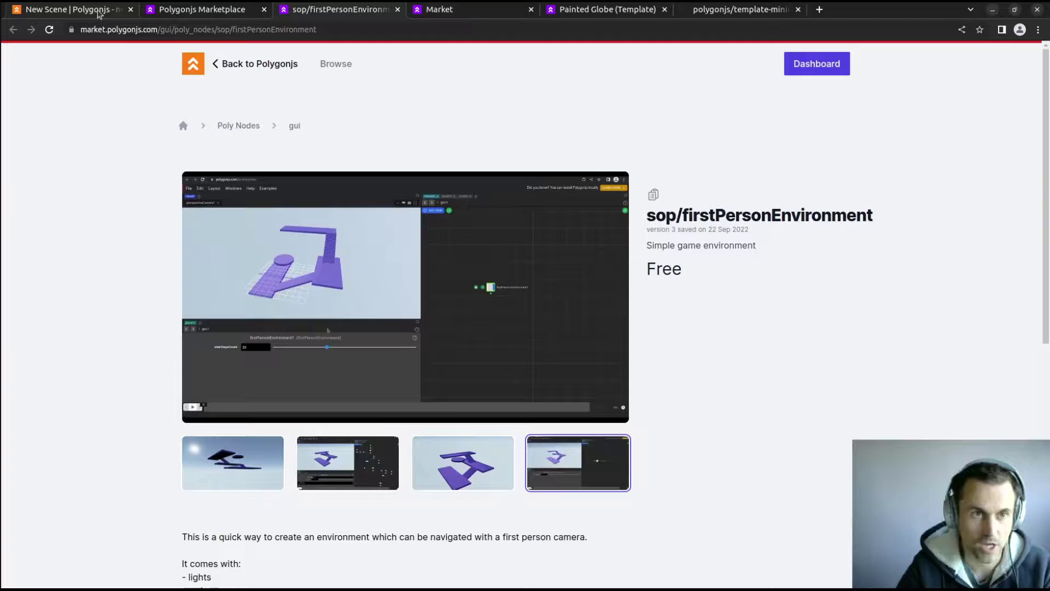
# In the new scene, open the poly node Marketplace window and browse the public listings.
pyautogui.click(99, 11)
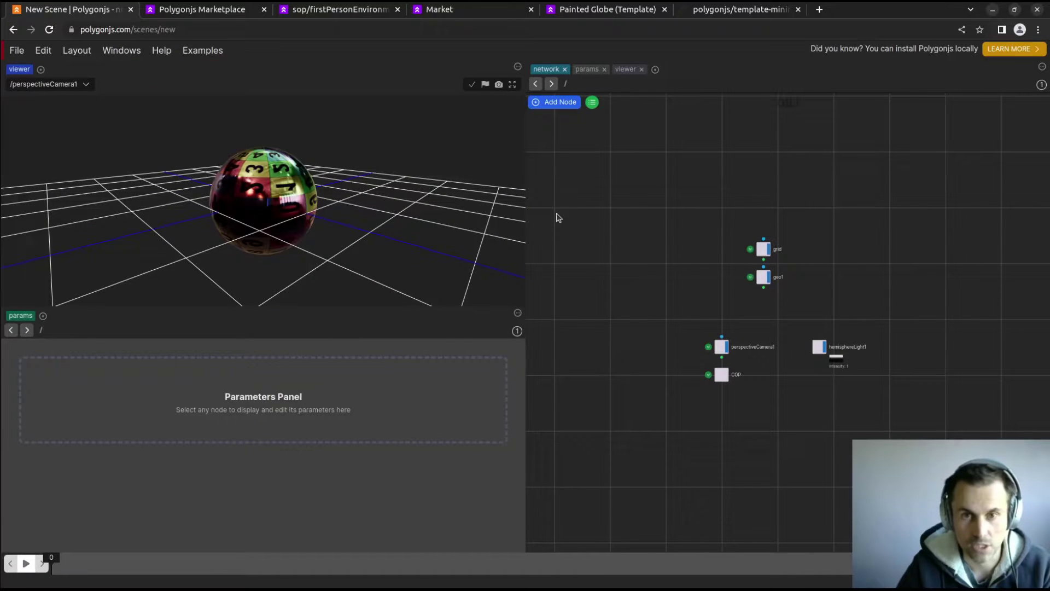
pyautogui.click(122, 50)
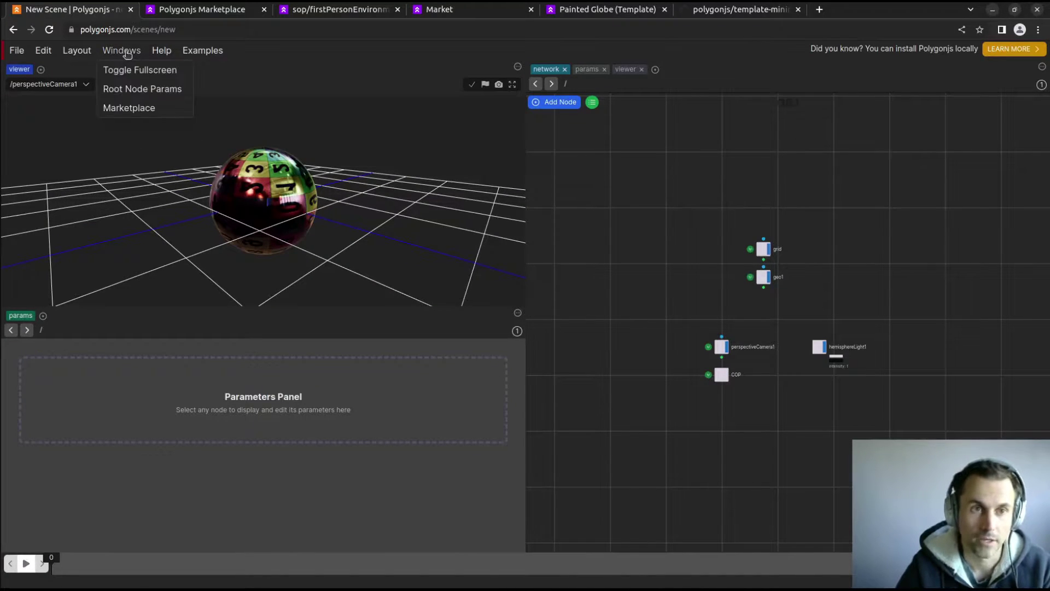
pyautogui.click(155, 110)
pyautogui.click(336, 205)
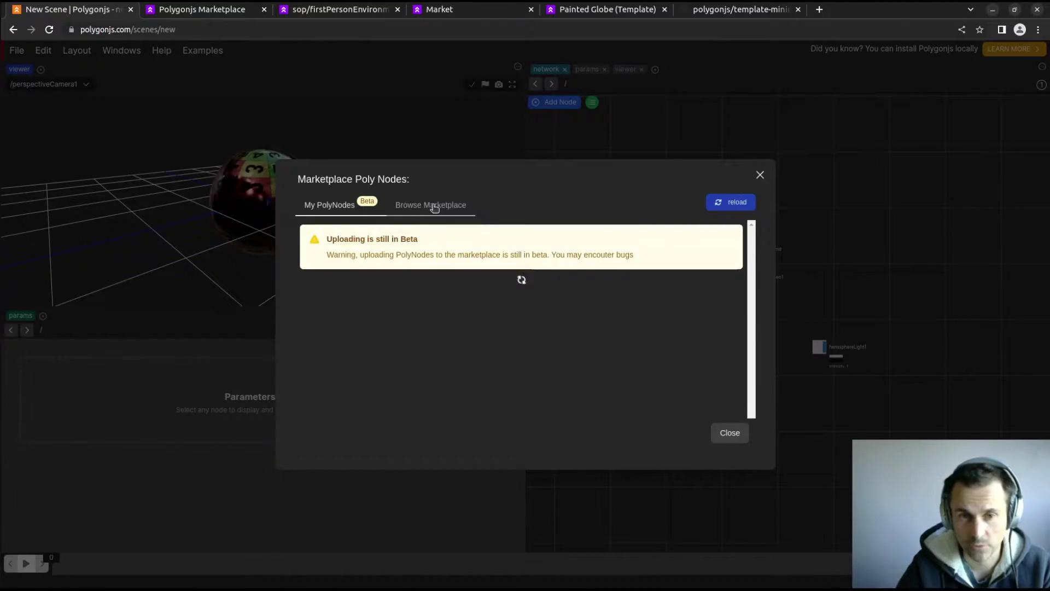
pyautogui.click(434, 206)
pyautogui.click(334, 207)
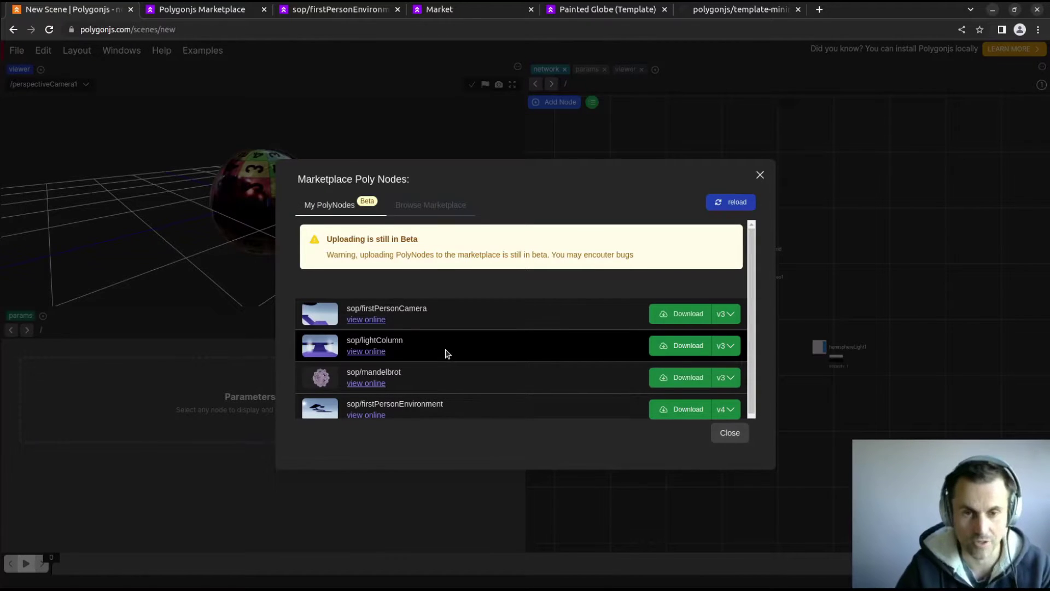
pyautogui.click(440, 209)
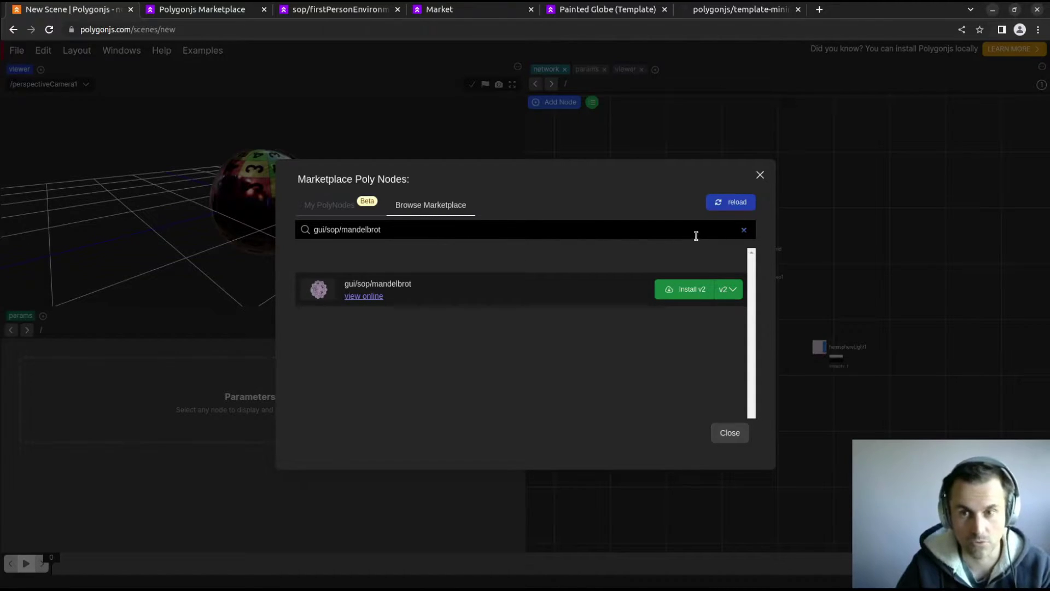
# Search for gui/sop/firstPersonEnvironment, install version 3, and close the marketplace.
pyautogui.click(744, 230)
pyautogui.click(522, 228)
pyautogui.press('Down')
pyautogui.press('Down')
pyautogui.press('Down')
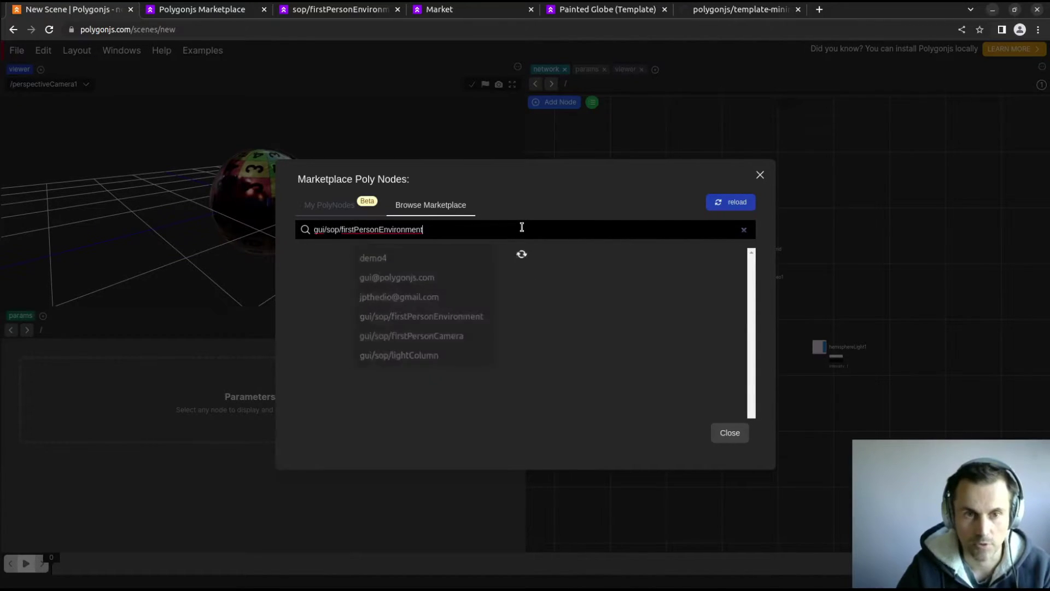
pyautogui.press('Return')
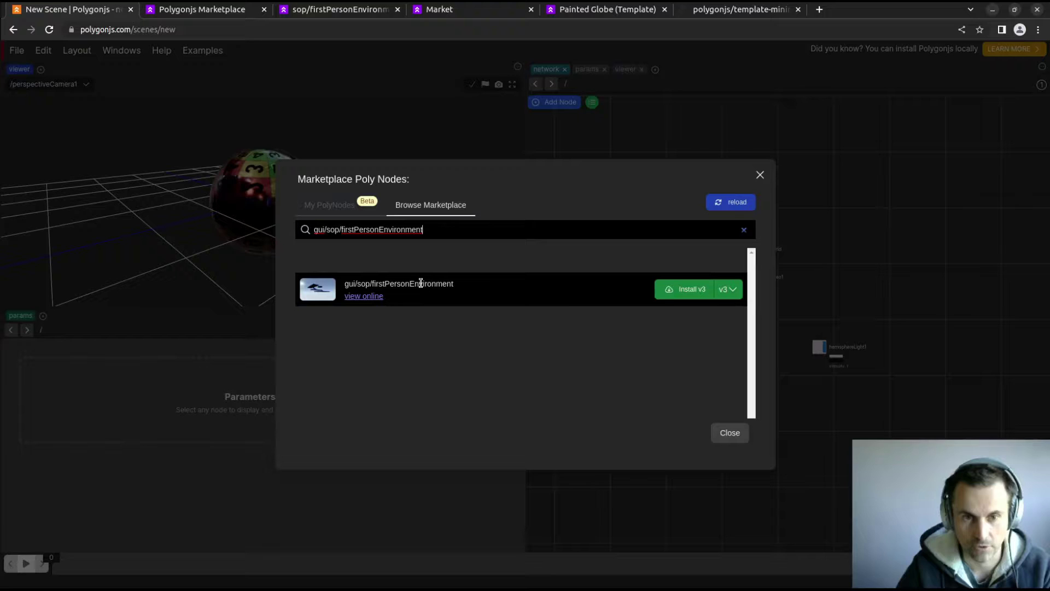
pyautogui.click(677, 292)
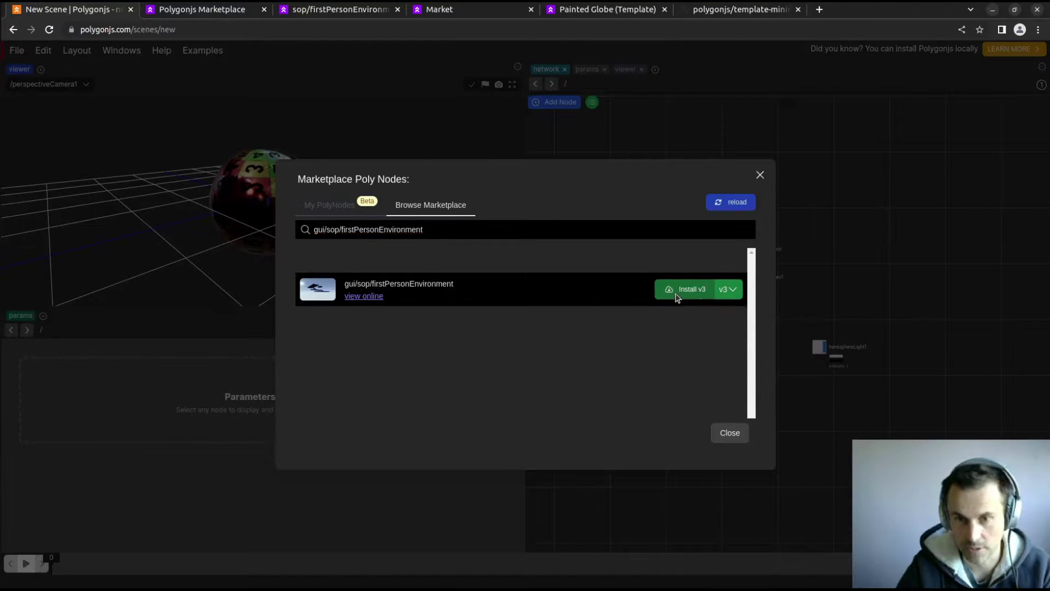
pyautogui.click(727, 434)
pyautogui.scroll(2, 749, 330)
pyautogui.scroll(2, 698, 320)
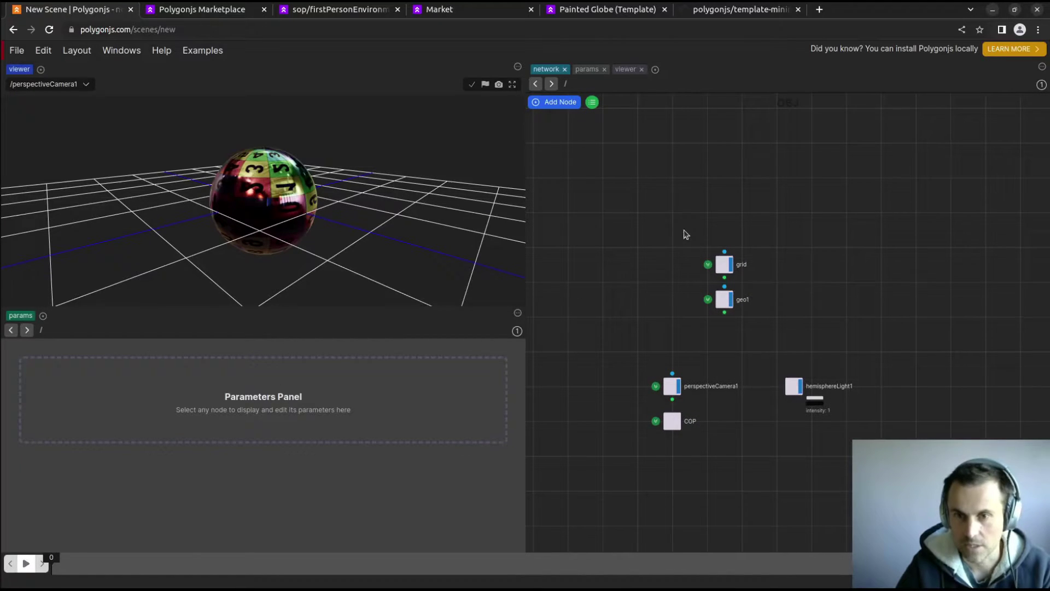
# Delete the default grid, hemisphere light, COP, sphere and material nodes.
pyautogui.moveTo(686, 235); pyautogui.dragTo(806, 283)
pyautogui.press('Delete')
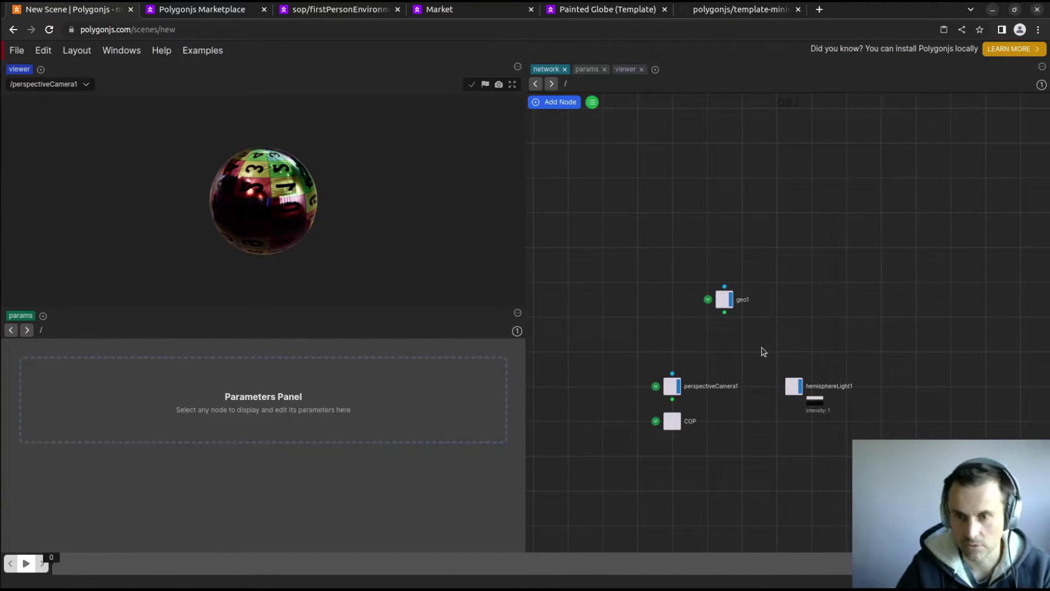
pyautogui.moveTo(761, 351); pyautogui.dragTo(832, 430)
pyautogui.press('Delete')
pyautogui.click(671, 422)
pyautogui.press('Delete')
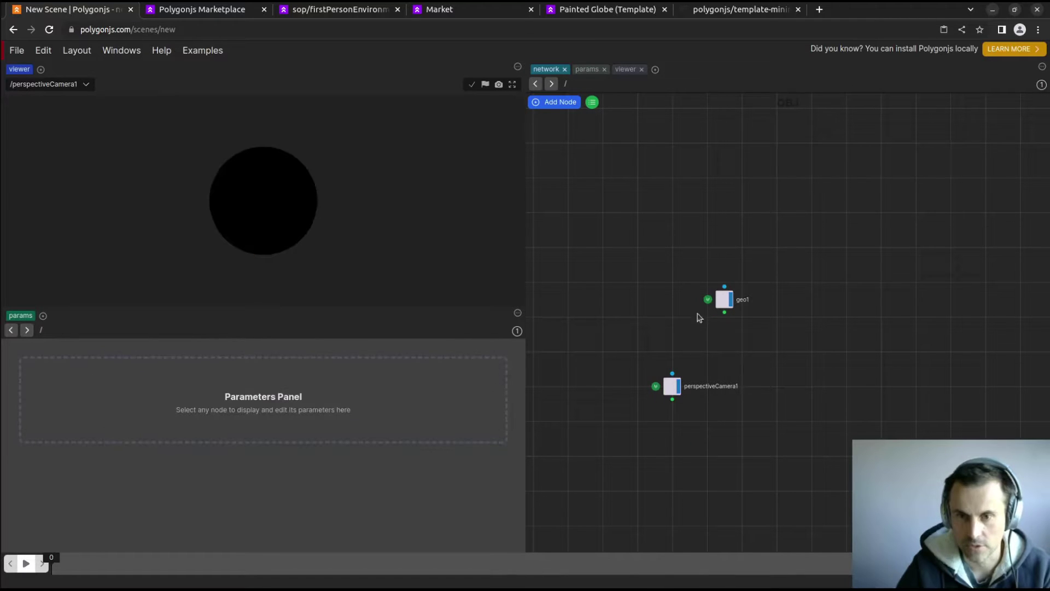
pyautogui.doubleClick(724, 298)
pyautogui.moveTo(701, 281); pyautogui.dragTo(909, 387)
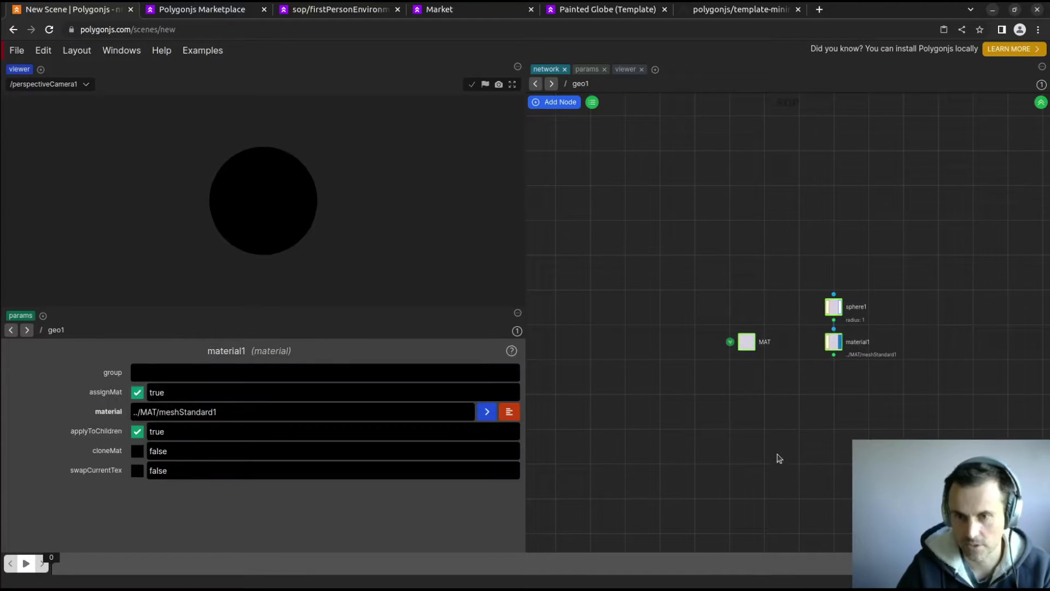
pyautogui.press('Delete')
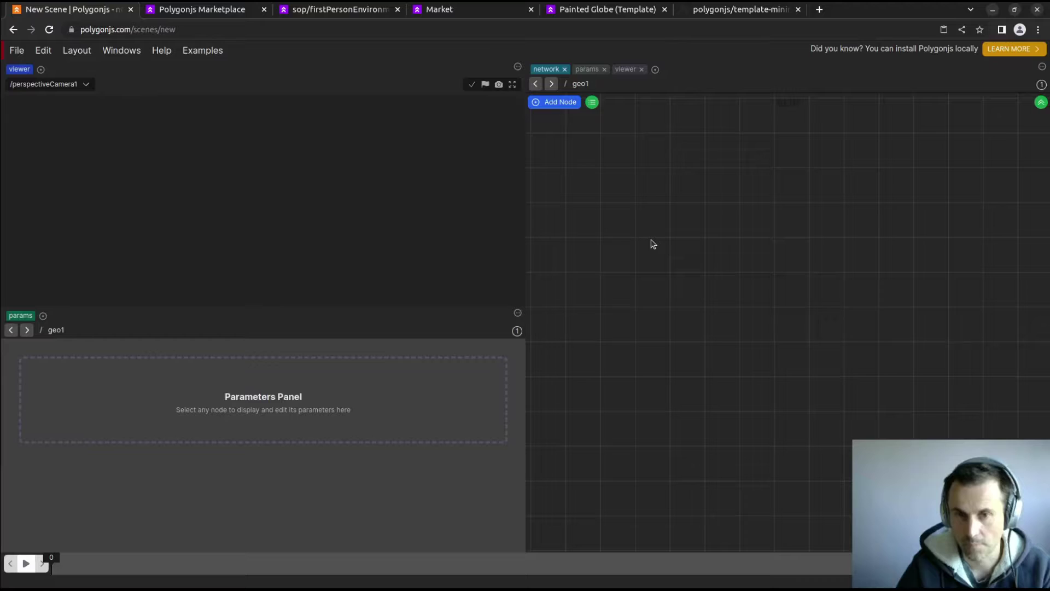
# Create a firstPersonEnvironment node inside geo1 from the polyNodes menu.
pyautogui.rightClick(642, 245)
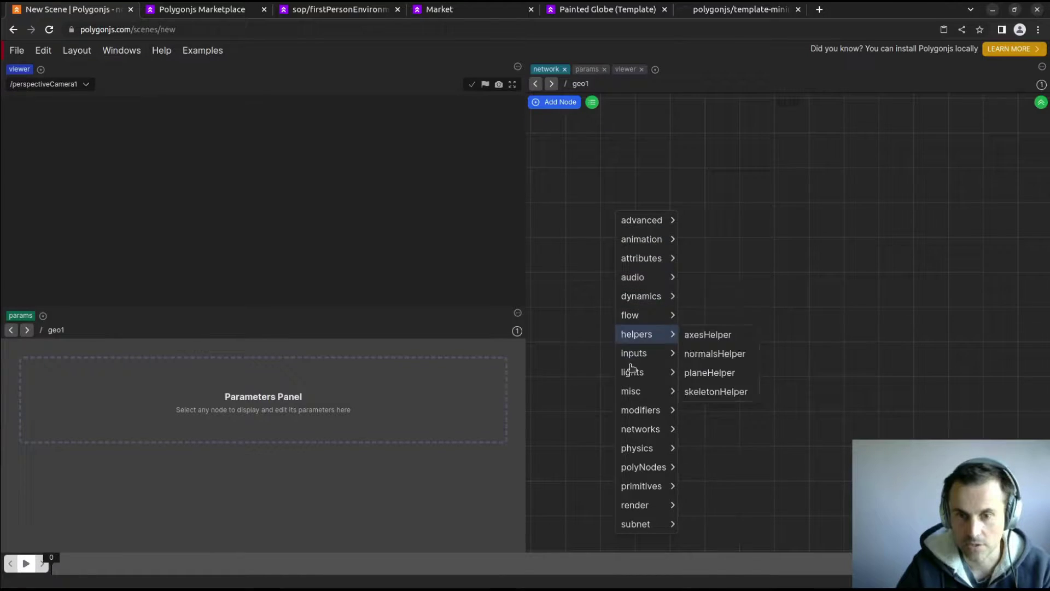
pyautogui.moveTo(641, 487)
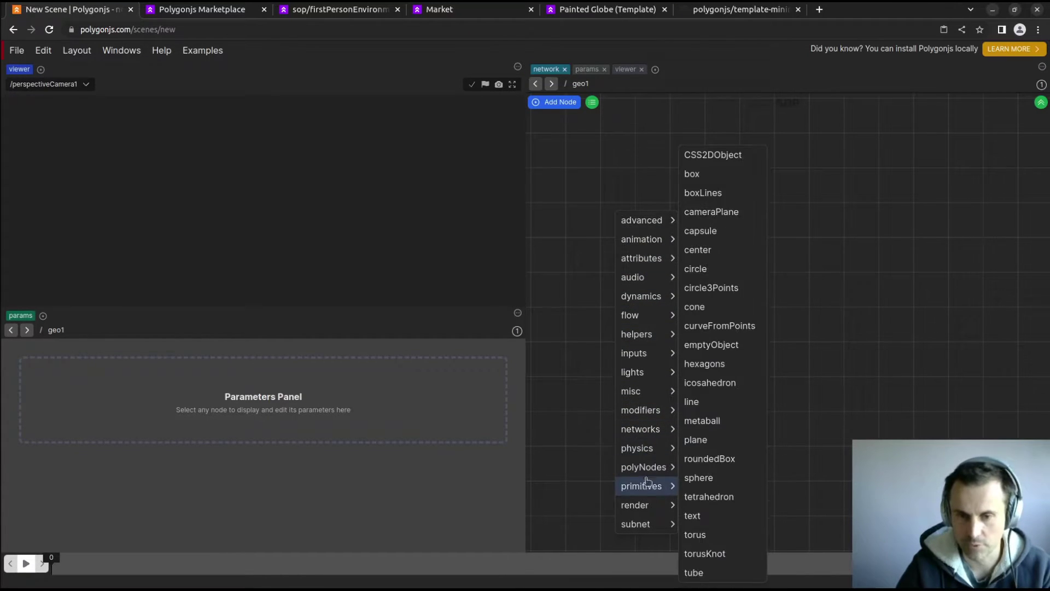
pyautogui.click(621, 162)
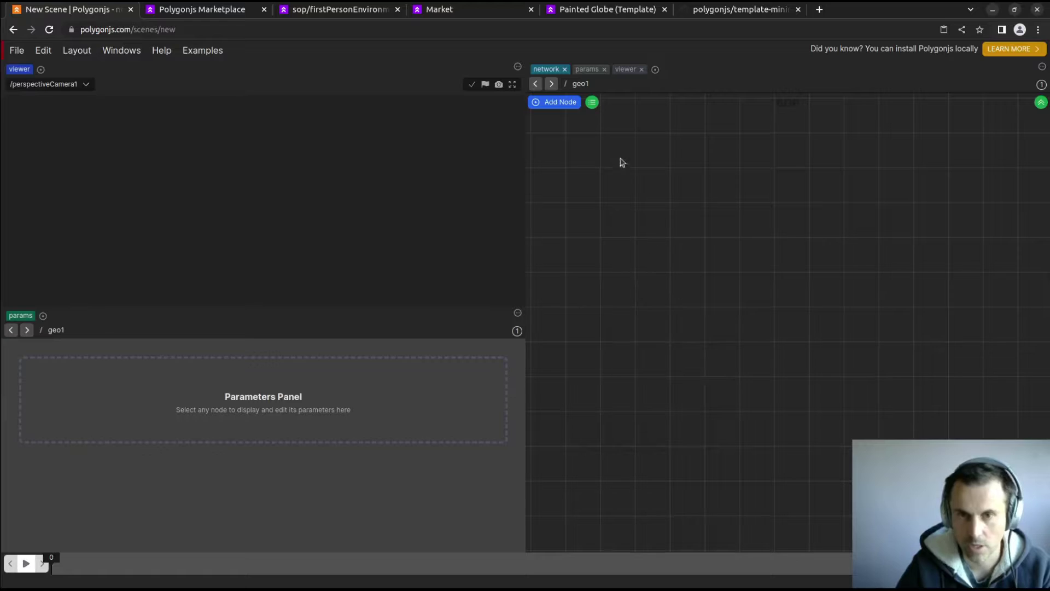
pyautogui.click(560, 102)
pyautogui.click(638, 253)
pyautogui.rightClick(639, 252)
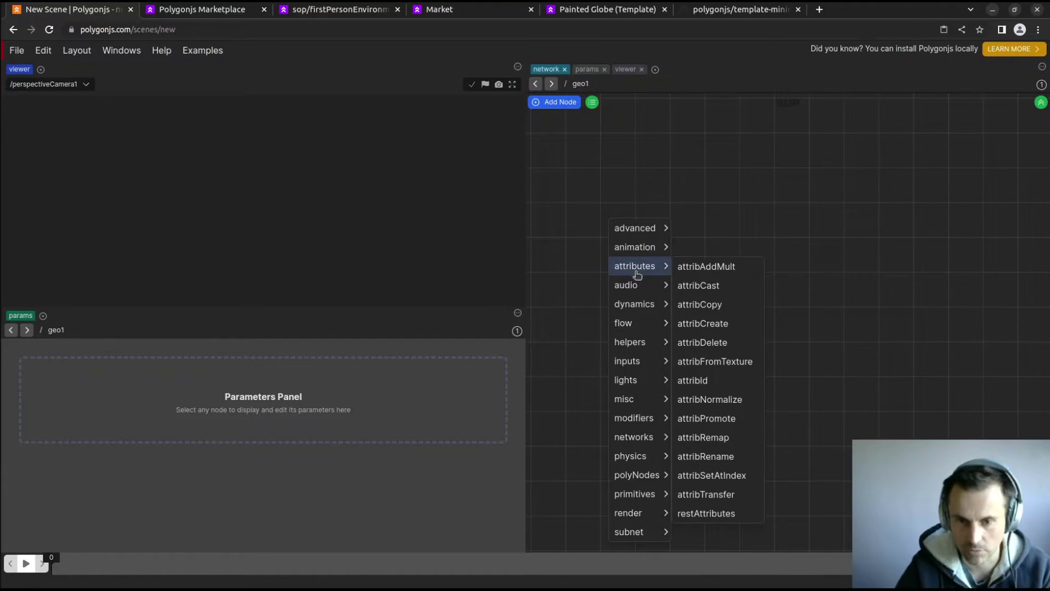
pyautogui.moveTo(637, 475)
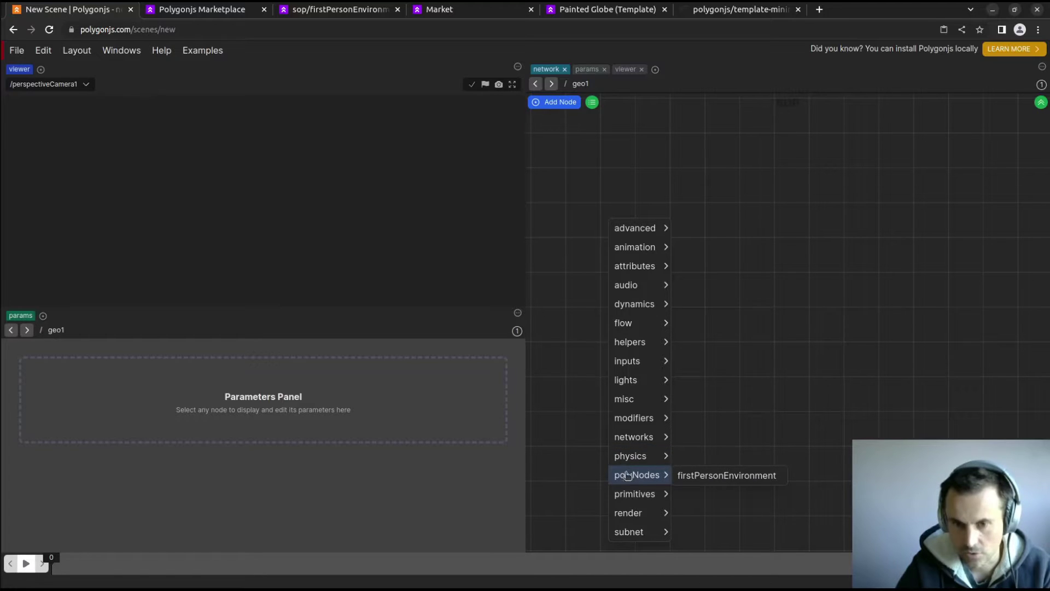
pyautogui.click(717, 481)
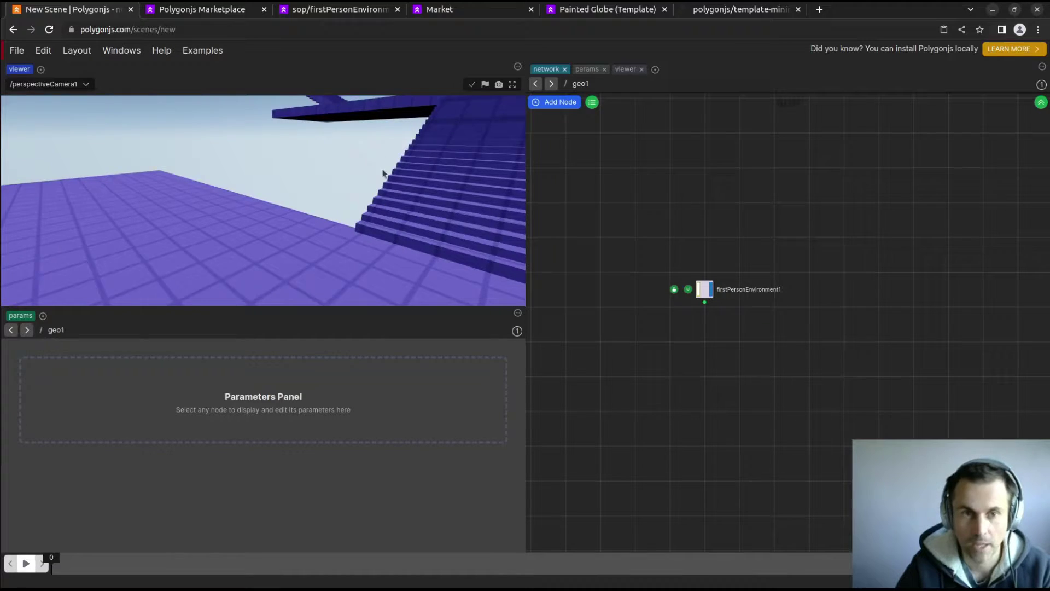
pyautogui.scroll(-5, 382, 189)
# Set firstPersonEnvironment1's stairStepsCount to 8.
pyautogui.moveTo(378, 197); pyautogui.dragTo(357, 228)
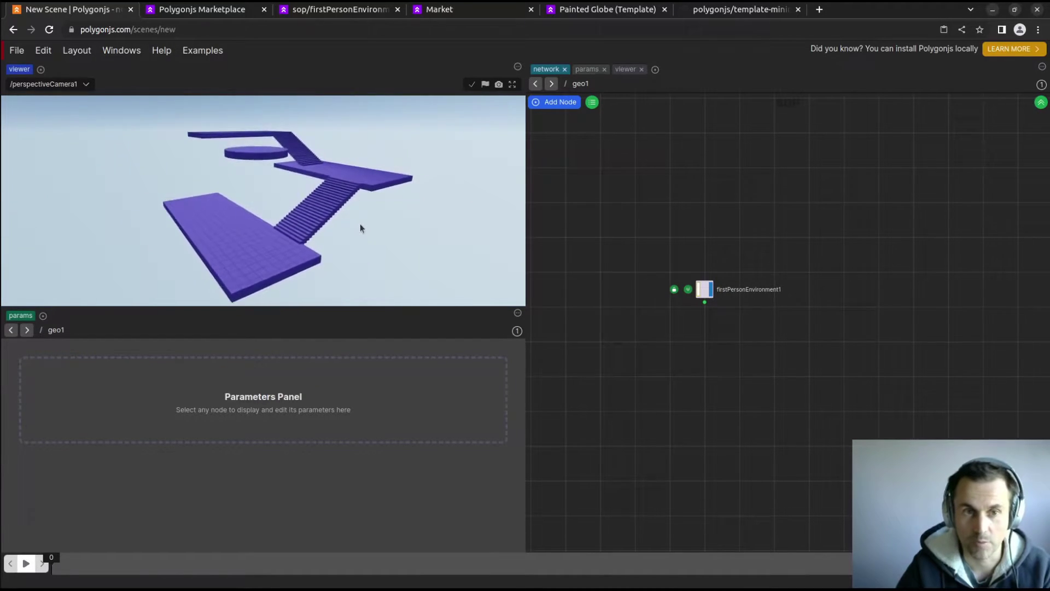
pyautogui.moveTo(681, 262); pyautogui.dragTo(760, 351)
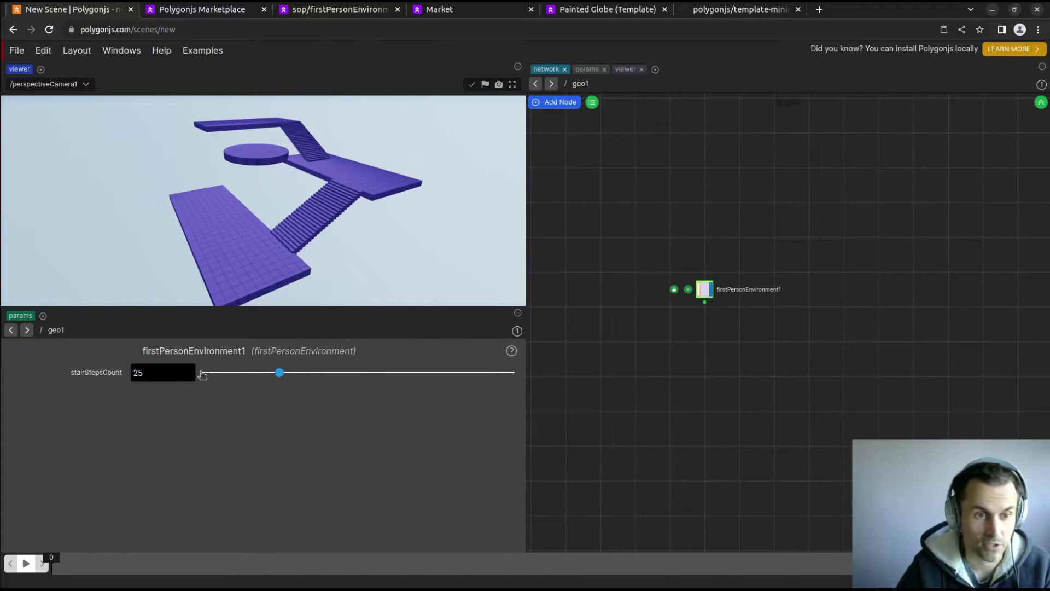
pyautogui.moveTo(281, 374)
pyautogui.mouseDown()
pyautogui.moveTo(306, 376)
pyautogui.moveTo(228, 372)
pyautogui.mouseUp()
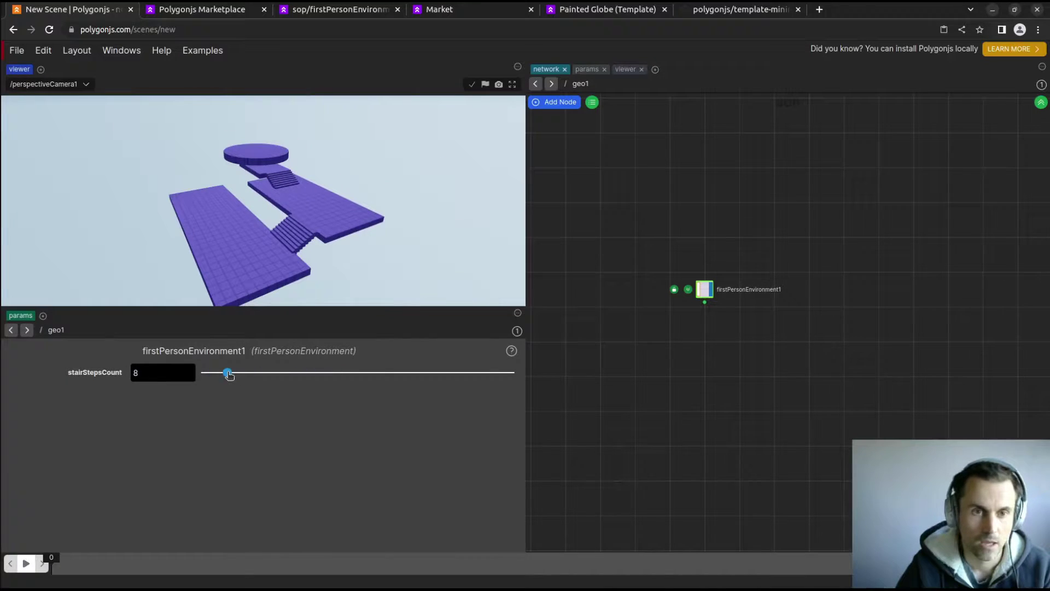
pyautogui.scroll(-2, 327, 236)
# Inspect the environment node's locked internal network, then bring up its actions menu in geo1.
pyautogui.moveTo(327, 236); pyautogui.dragTo(312, 238)
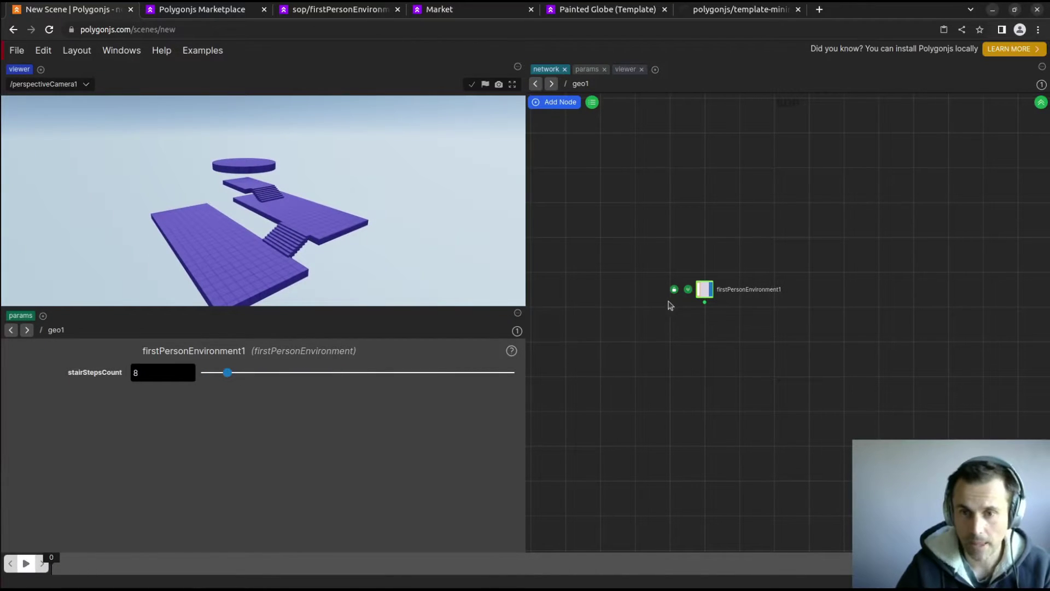
pyautogui.doubleClick(705, 289)
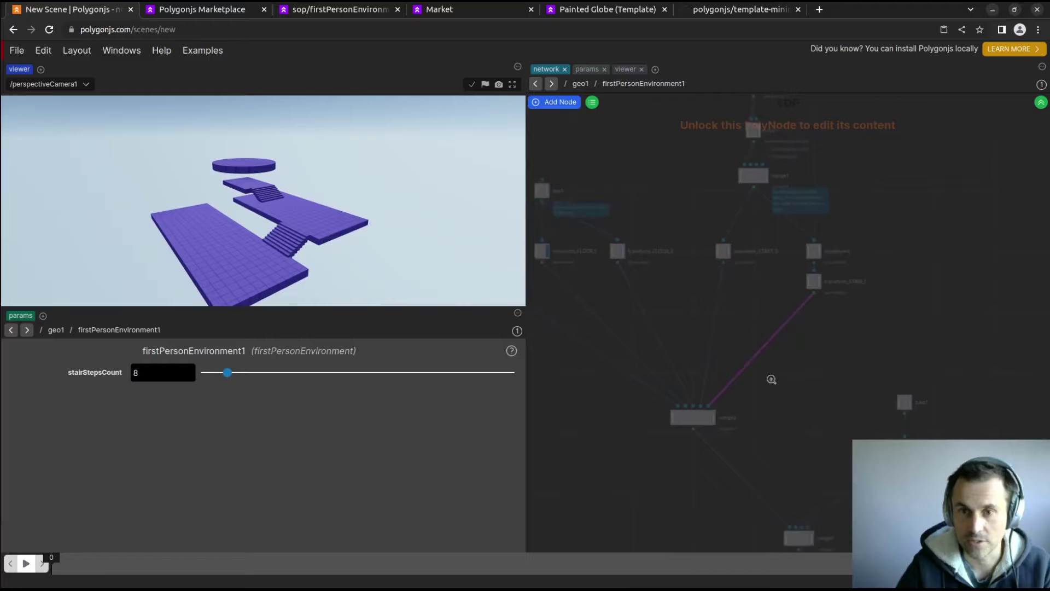
pyautogui.moveTo(788, 352)
pyautogui.mouseDown()
pyautogui.moveTo(721, 376)
pyautogui.moveTo(735, 325)
pyautogui.moveTo(779, 293)
pyautogui.mouseUp()
pyautogui.click(1041, 102)
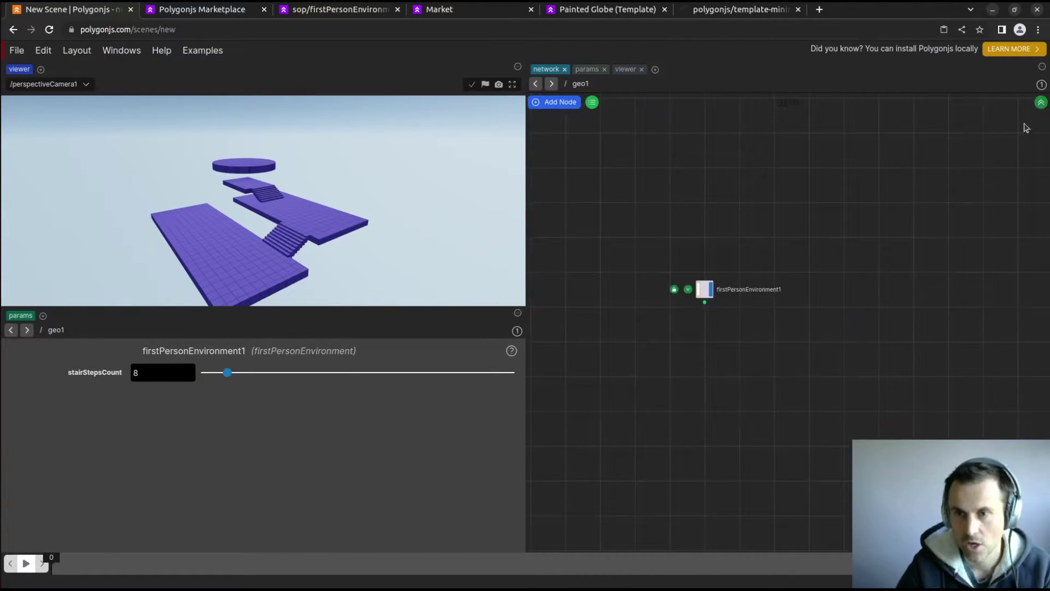
pyautogui.moveTo(681, 345)
pyautogui.mouseDown()
pyautogui.moveTo(720, 229)
pyautogui.moveTo(719, 260)
pyautogui.mouseUp()
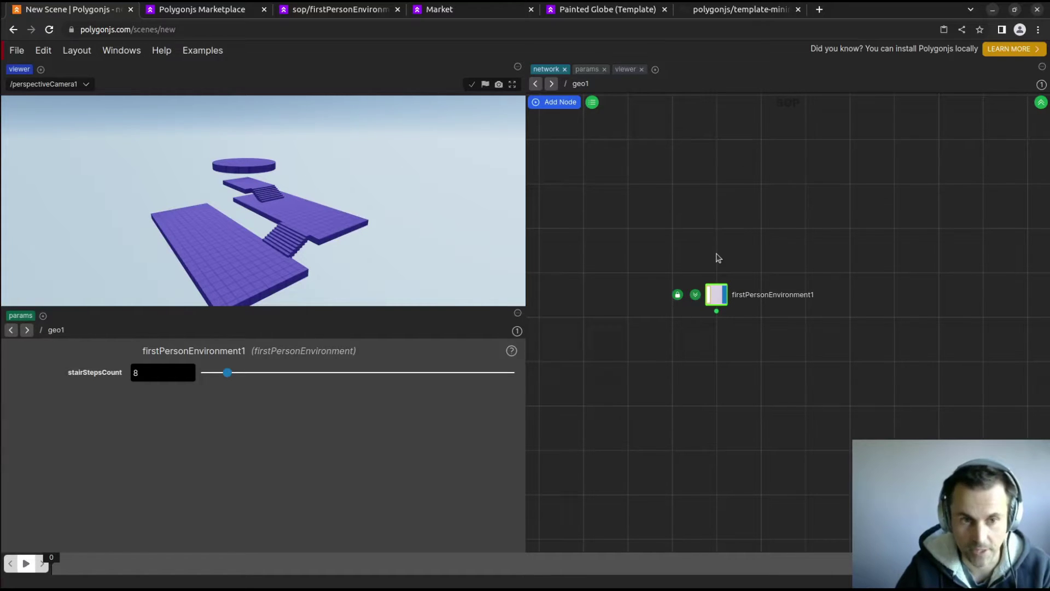
pyautogui.rightClick(715, 294)
pyautogui.moveTo(736, 353)
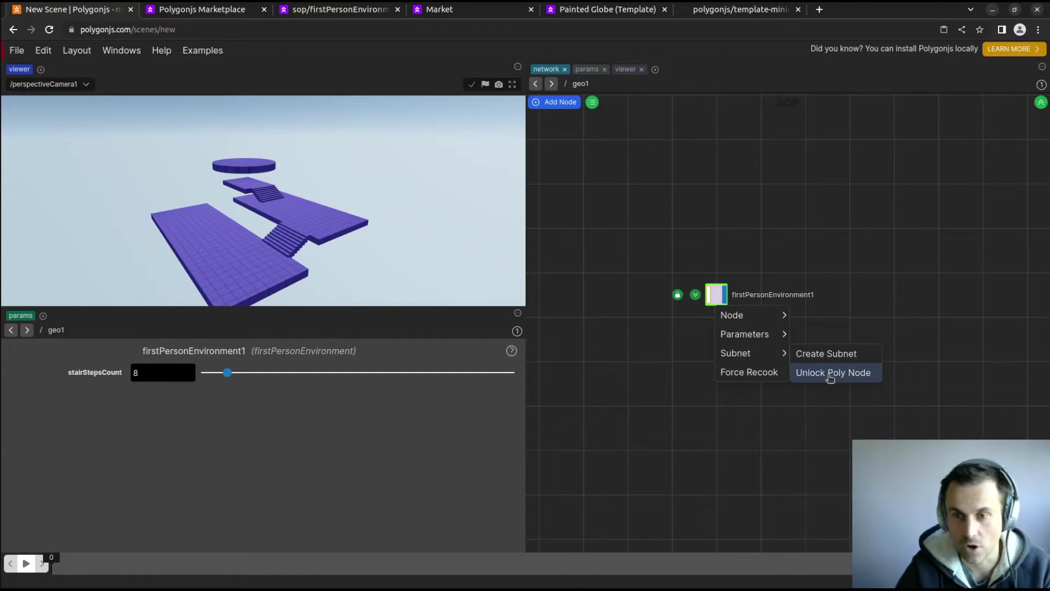
# Unlock firstPersonEnvironment1 and test the middle platform's connection to the final merge.
pyautogui.click(831, 374)
pyautogui.doubleClick(714, 295)
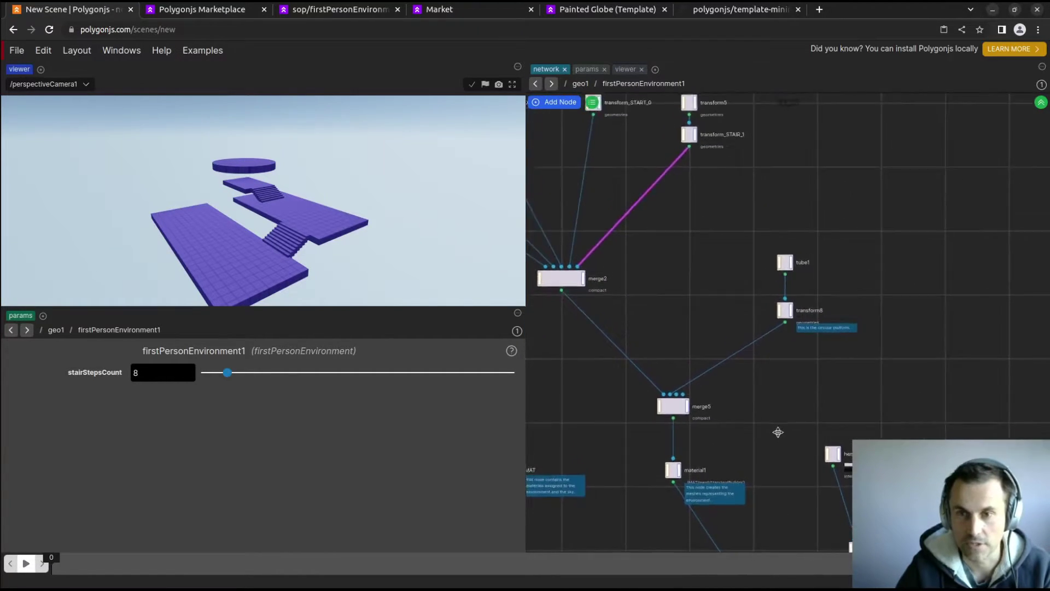
pyautogui.scroll(-3, 788, 320)
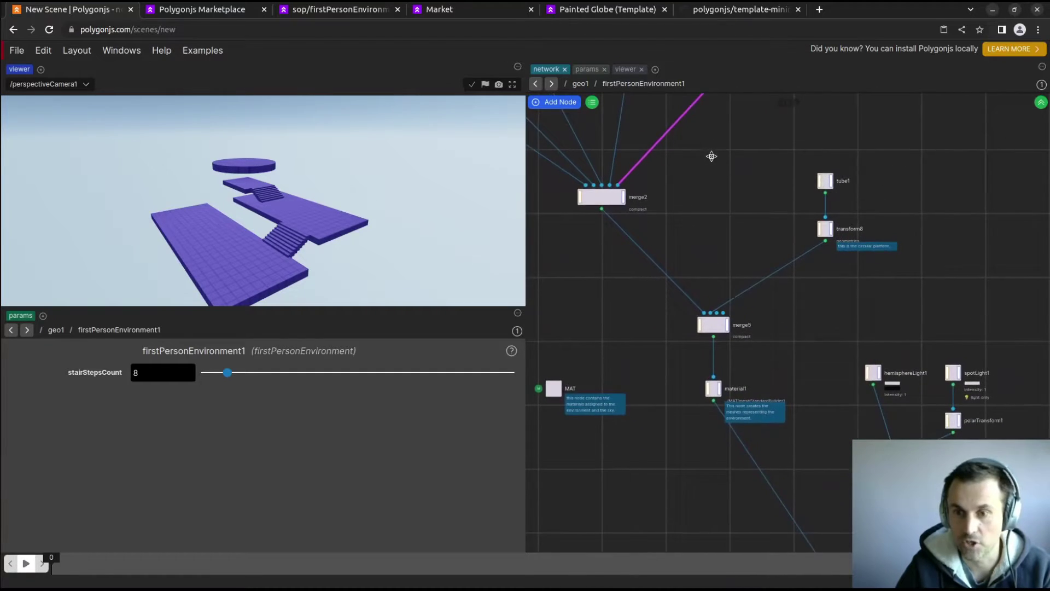
pyautogui.scroll(3, 788, 320)
pyautogui.moveTo(787, 247); pyautogui.dragTo(822, 341)
pyautogui.scroll(3, 822, 340)
pyautogui.scroll(2, 829, 321)
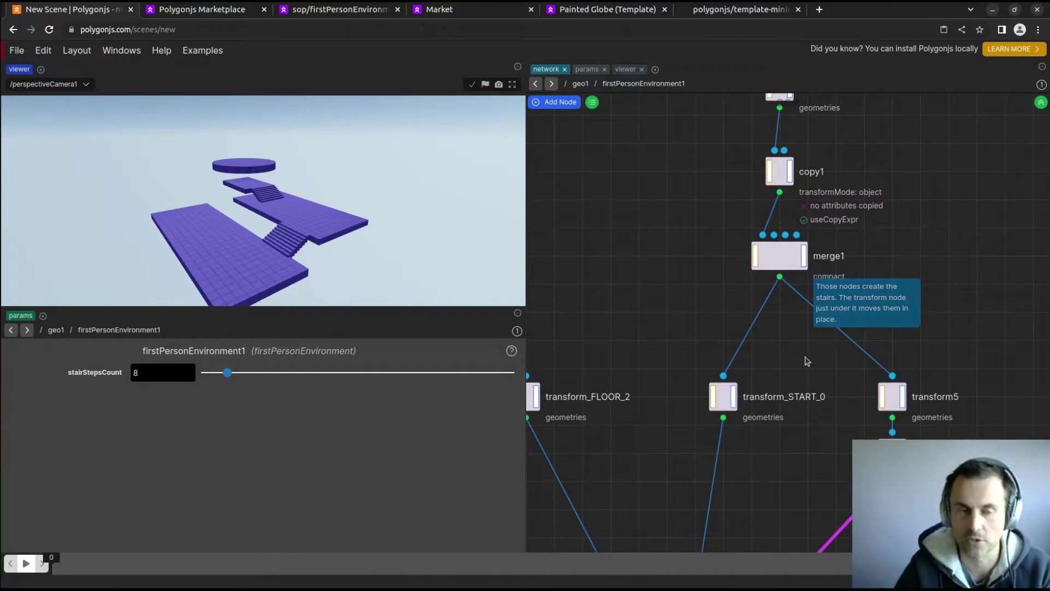
pyautogui.scroll(-3, 777, 365)
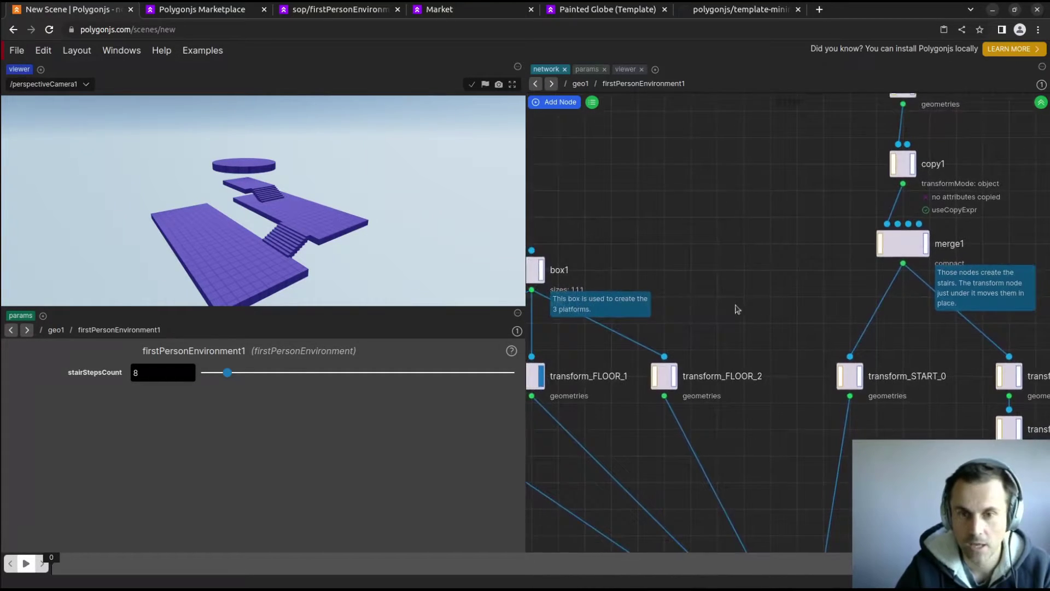
pyautogui.moveTo(738, 329); pyautogui.dragTo(827, 227)
pyautogui.scroll(-2, 827, 228)
pyautogui.moveTo(827, 287); pyautogui.dragTo(830, 454)
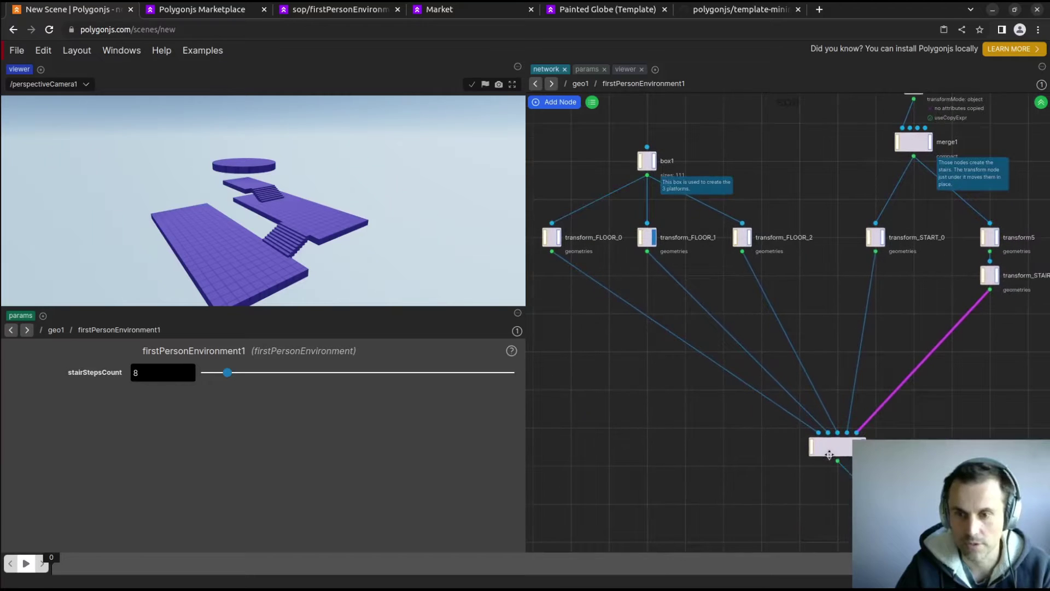
pyautogui.click(829, 436)
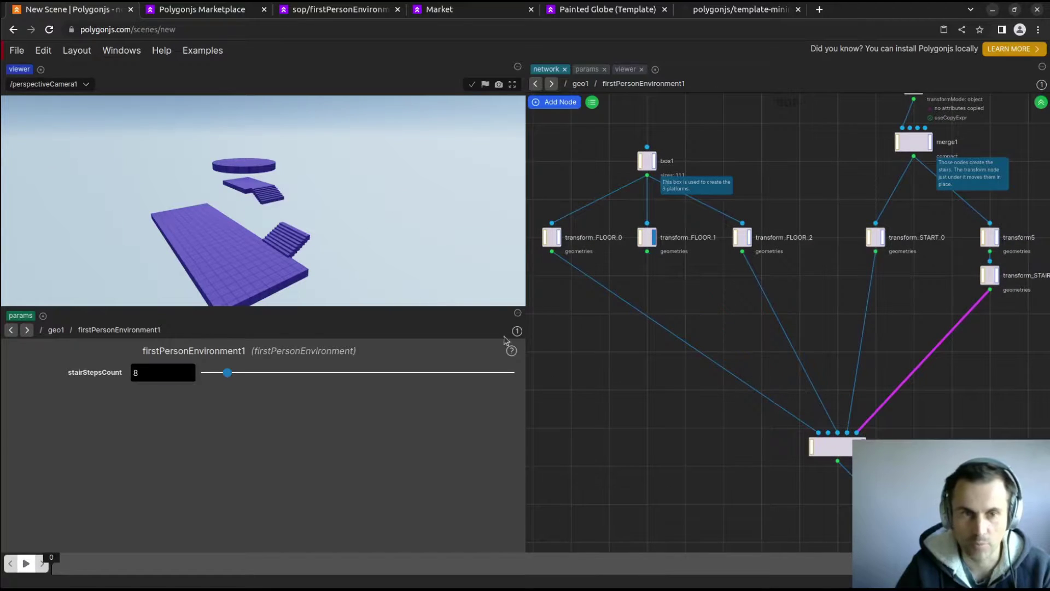
pyautogui.click(646, 251)
# Set box1's x size to 1.4 to change the floor platforms.
pyautogui.click(646, 160)
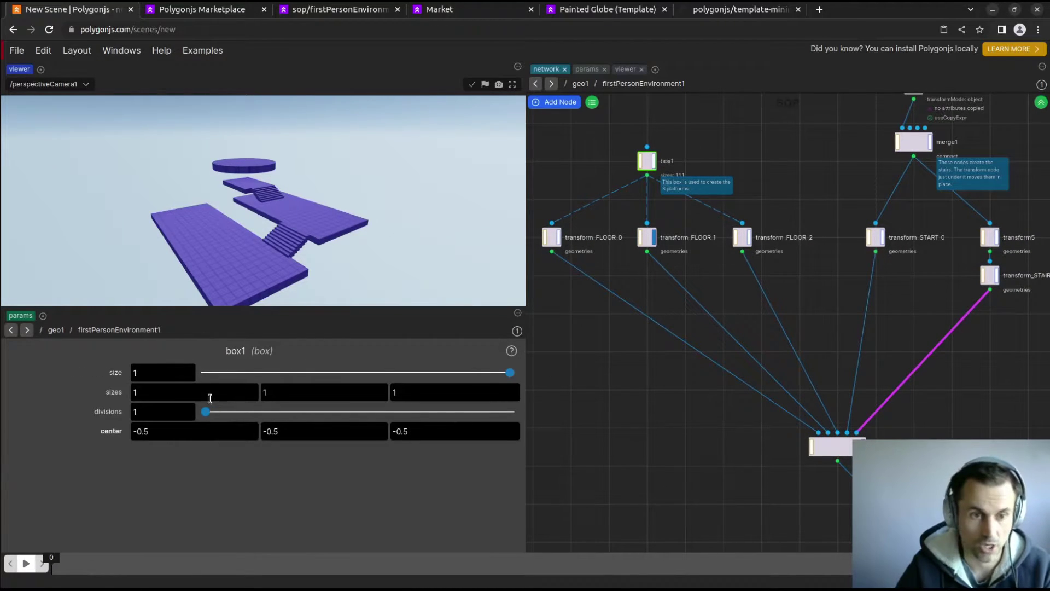
pyautogui.moveTo(156, 391); pyautogui.dragTo(156, 361)
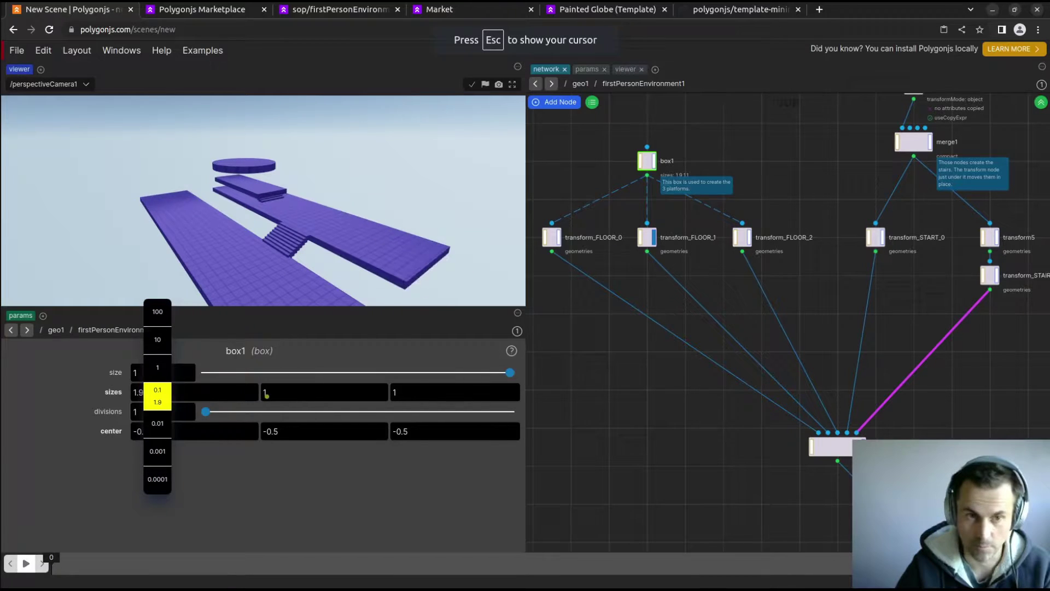
pyautogui.moveTo(711, 165); pyautogui.dragTo(696, 136, button='middle')
pyautogui.scroll(-3, 779, 462)
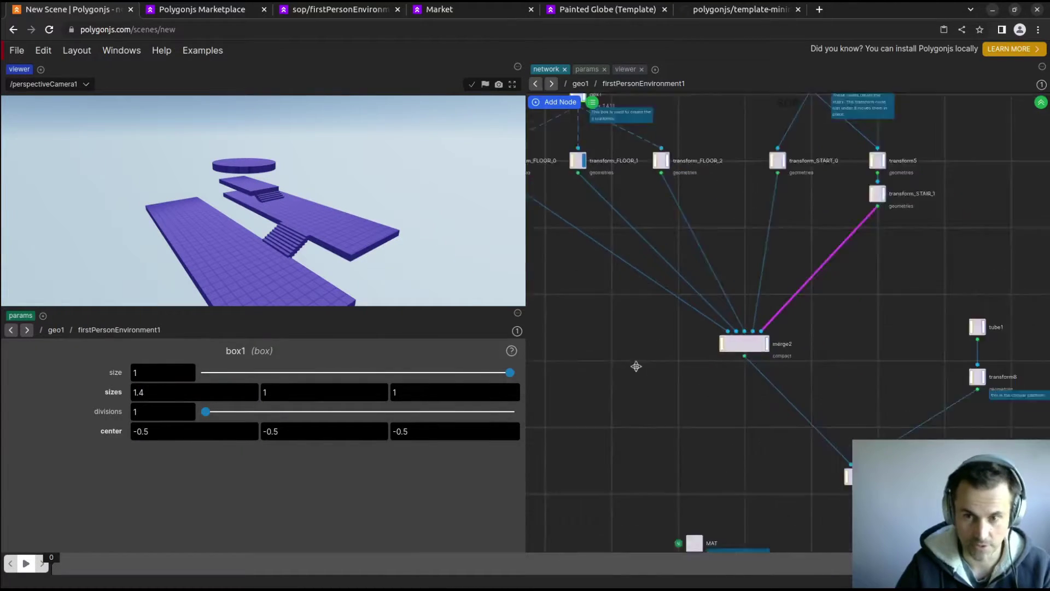
pyautogui.scroll(2, 722, 431)
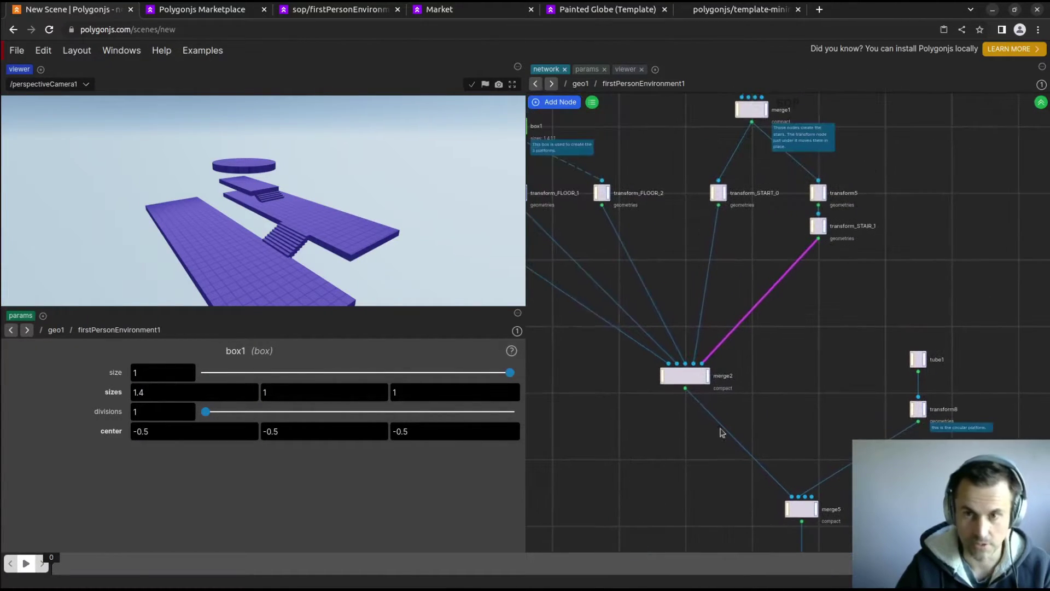
# Back in geo1, relock the environment node to restore its original content.
pyautogui.click(1042, 105)
pyautogui.click(717, 299)
pyautogui.moveTo(722, 311); pyautogui.dragTo(710, 293, button='middle')
pyautogui.rightClick(709, 278)
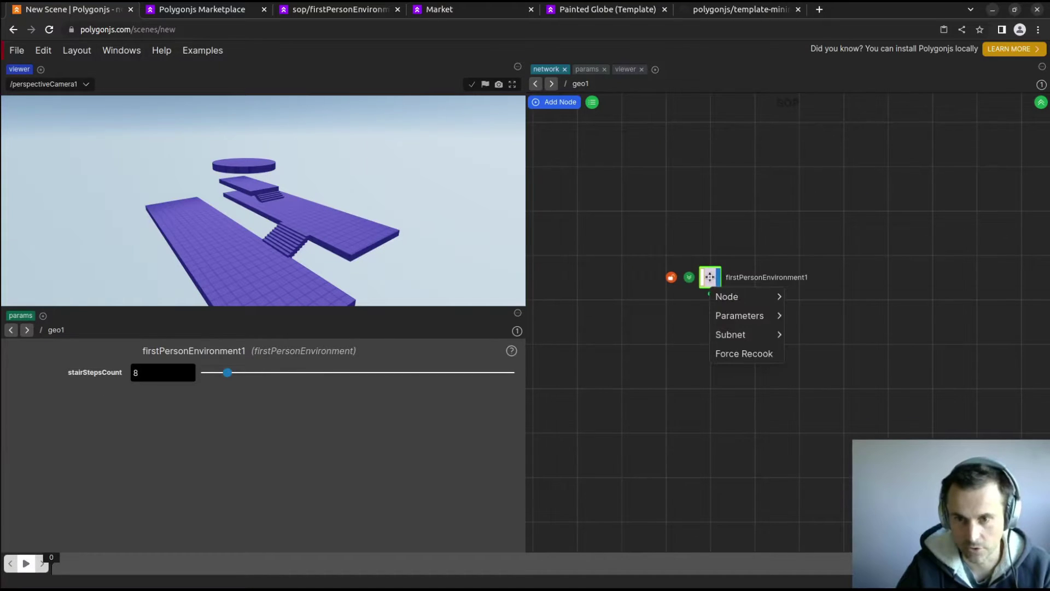
pyautogui.click(697, 366)
pyautogui.moveTo(296, 254); pyautogui.dragTo(287, 243, button='middle')
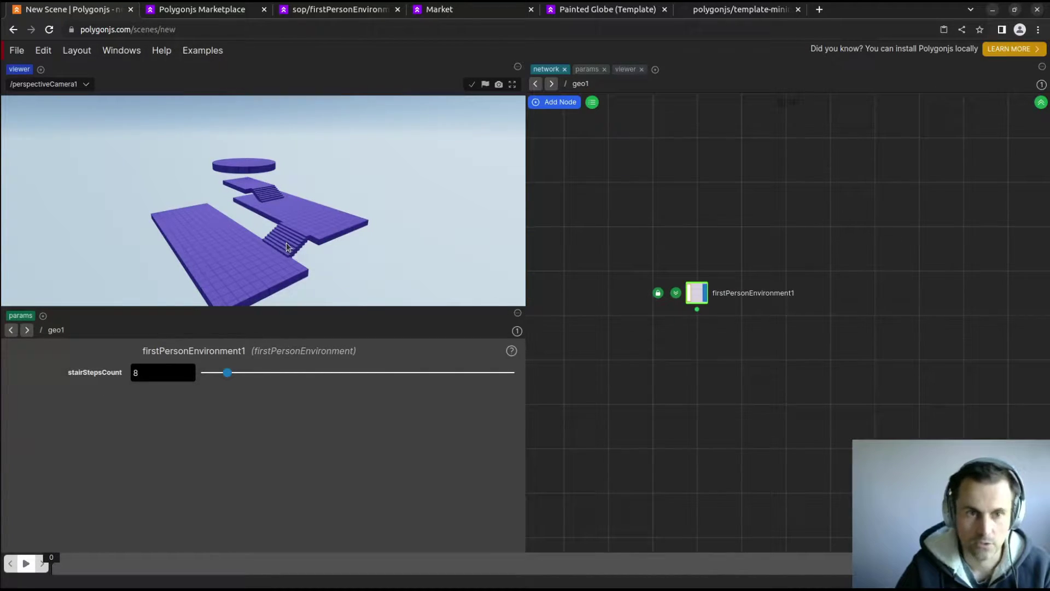
pyautogui.moveTo(286, 241); pyautogui.dragTo(343, 229)
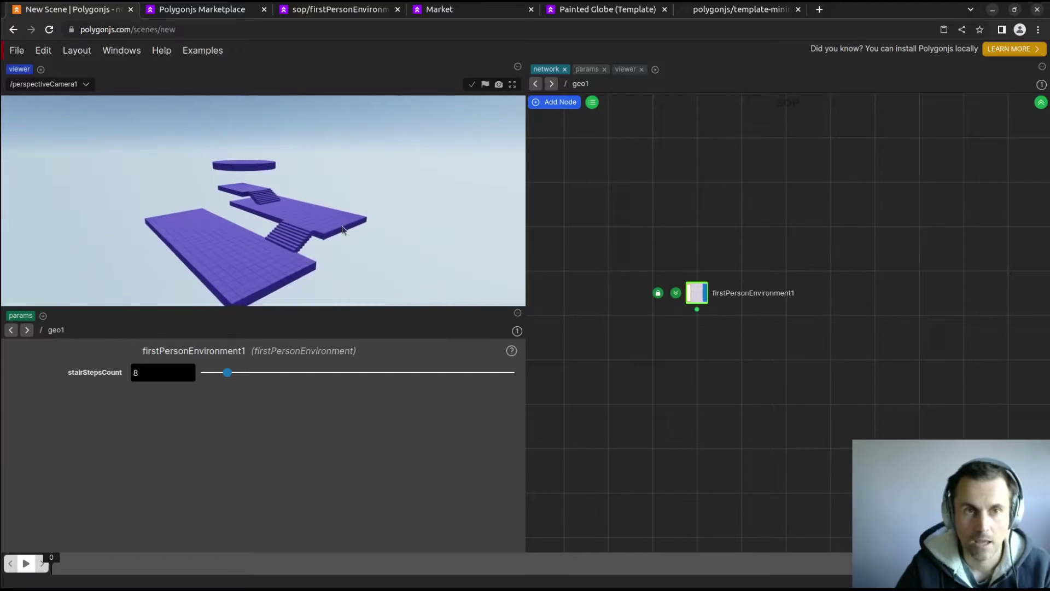
pyautogui.click(207, 9)
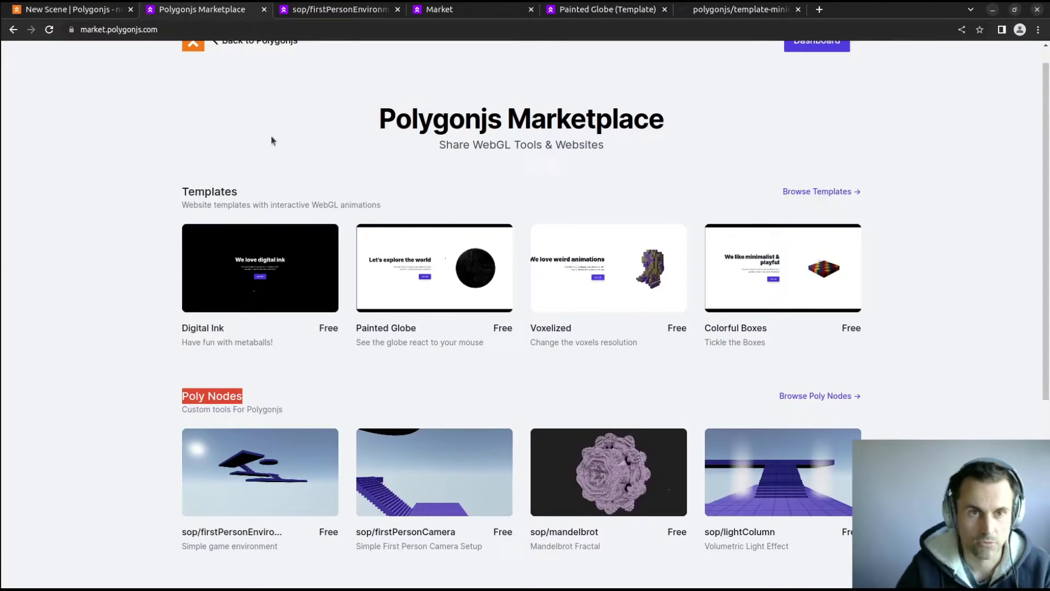
# Open the sop/firstPersonCamera detail page in a new tab and view it.
pyautogui.middleClick(404, 535)
pyautogui.click(312, 9)
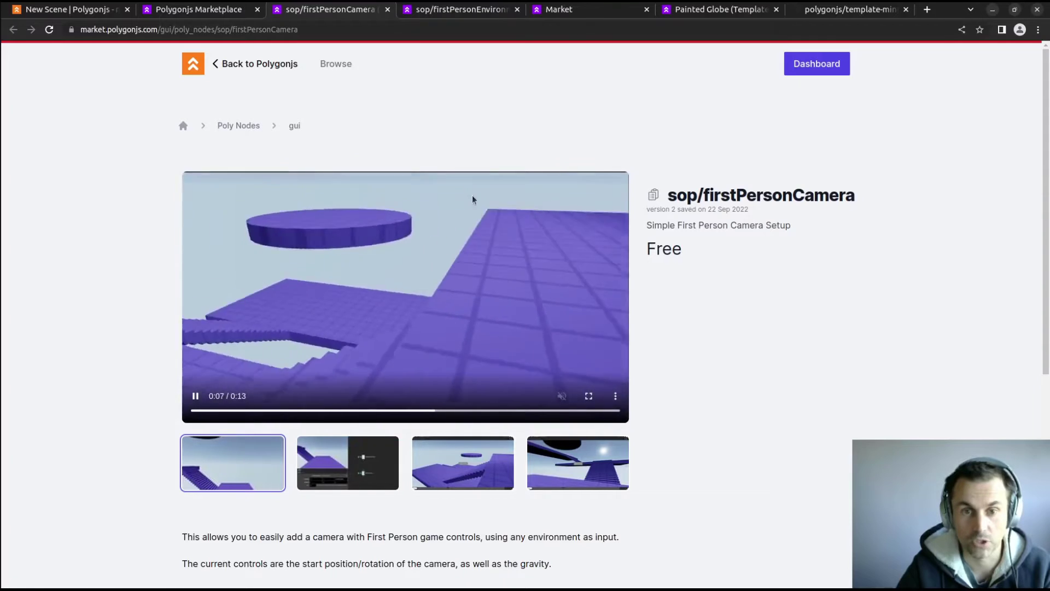
# Install version 2 of gui/sop/firstPersonCamera from the poly node marketplace.
pyautogui.click(88, 12)
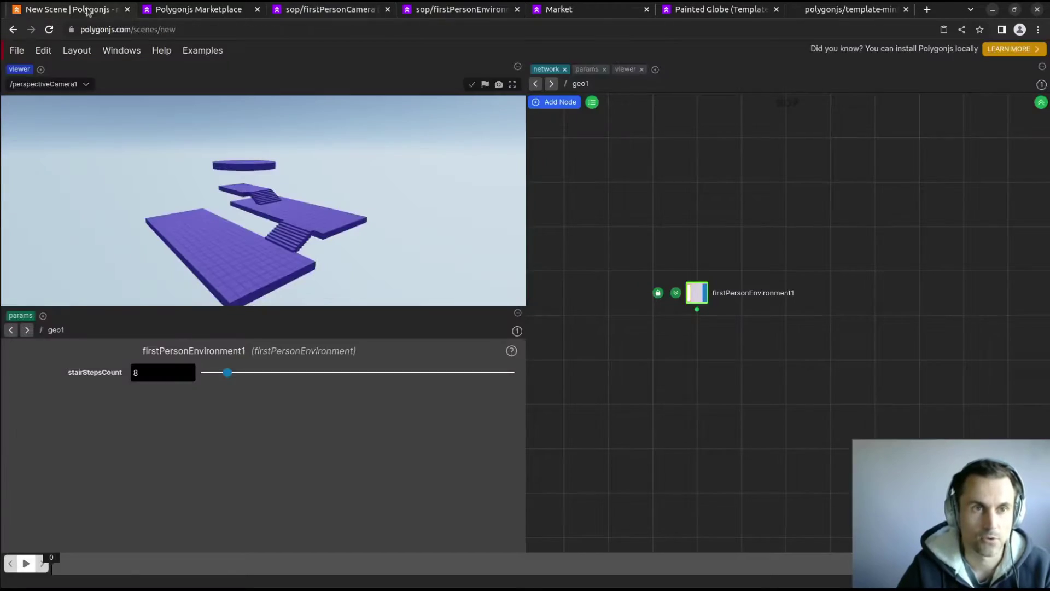
pyautogui.click(122, 51)
pyautogui.click(135, 107)
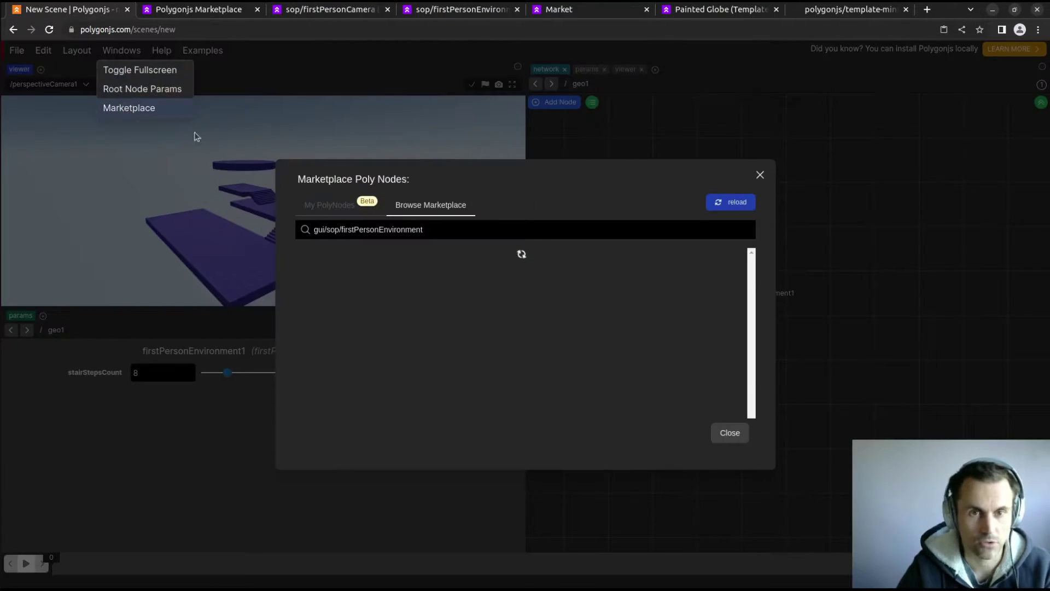
pyautogui.click(745, 228)
pyautogui.click(478, 229)
pyautogui.click(427, 333)
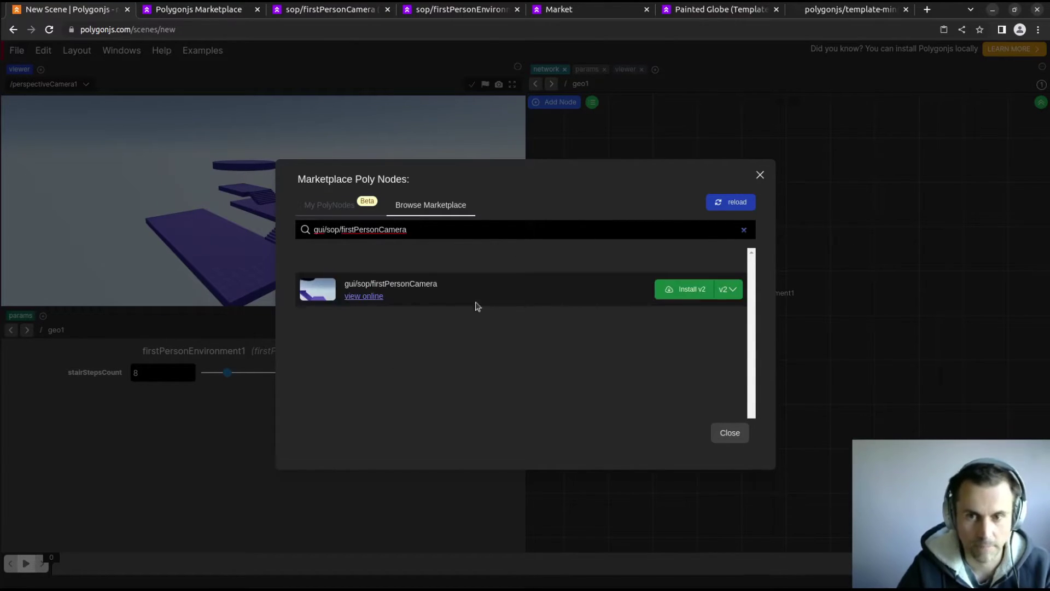
pyautogui.click(683, 288)
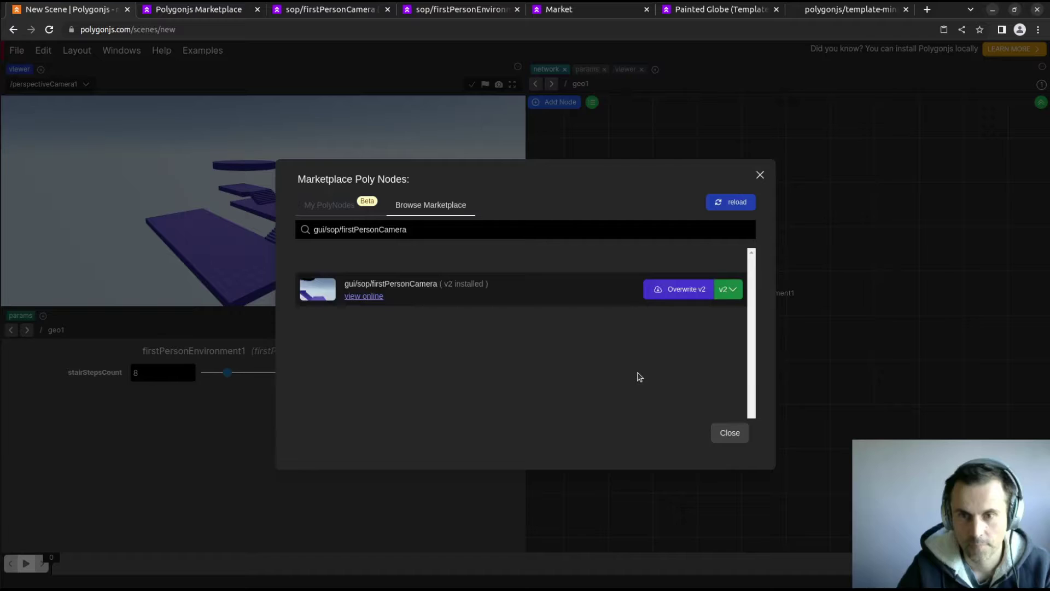
pyautogui.click(729, 432)
# Add a firstPersonCamera node in geo1 and go up to the scene's top level.
pyautogui.rightClick(696, 361)
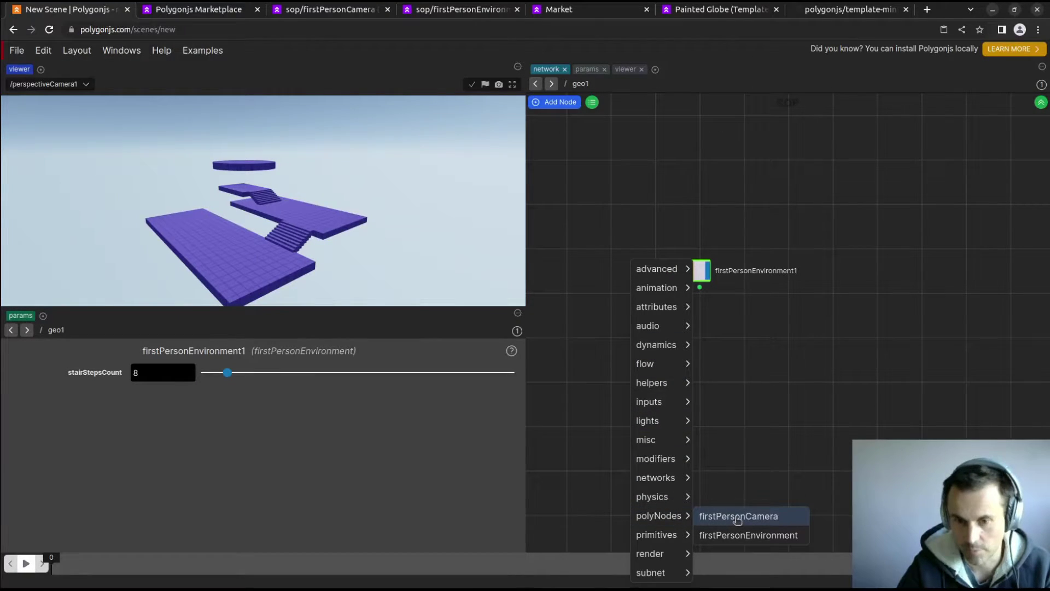
pyautogui.click(736, 519)
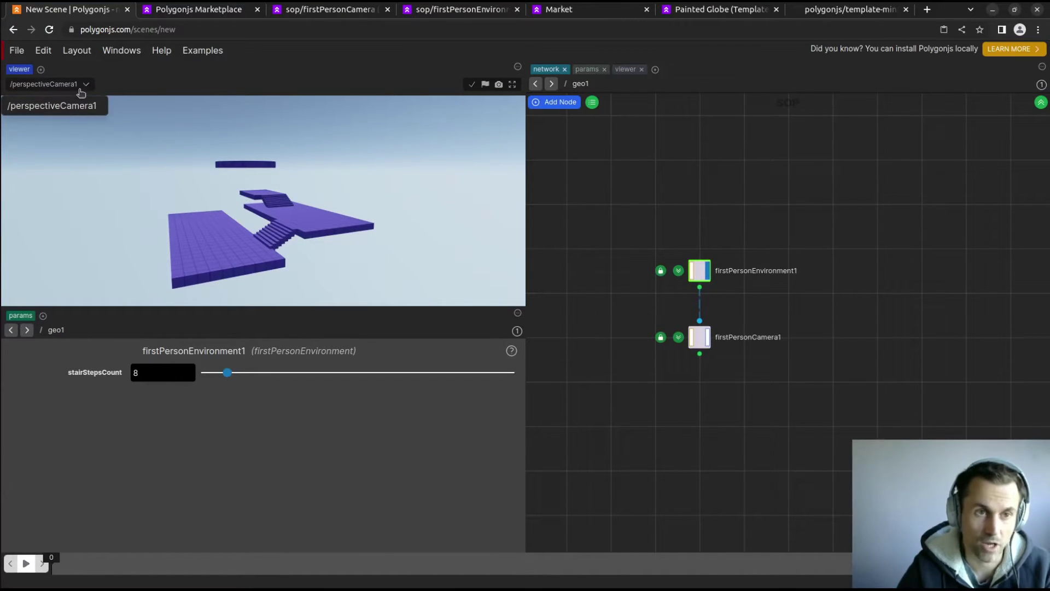
pyautogui.press('u')
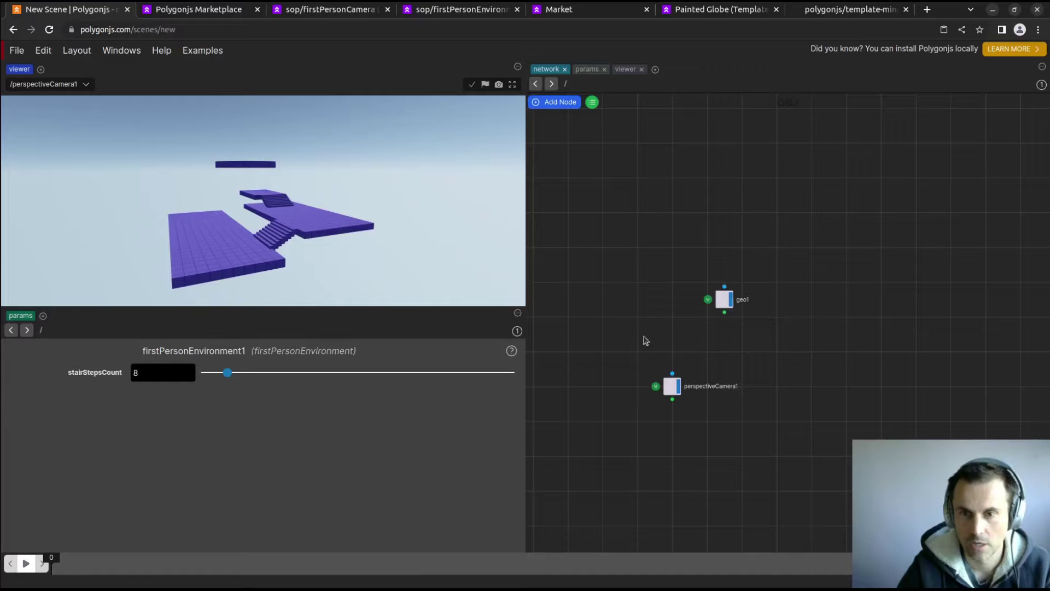
# Inspect the firstPersonCamera and firstPersonEnvironment1 settings inside geo1, then list the viewer cameras.
pyautogui.click(672, 386)
pyautogui.doubleClick(721, 299)
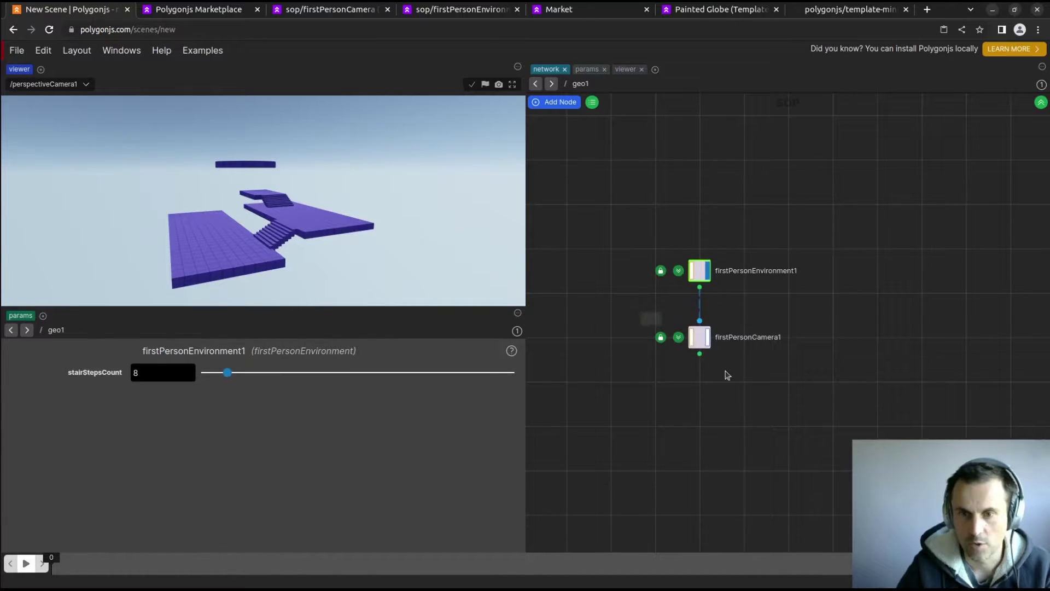
pyautogui.click(699, 338)
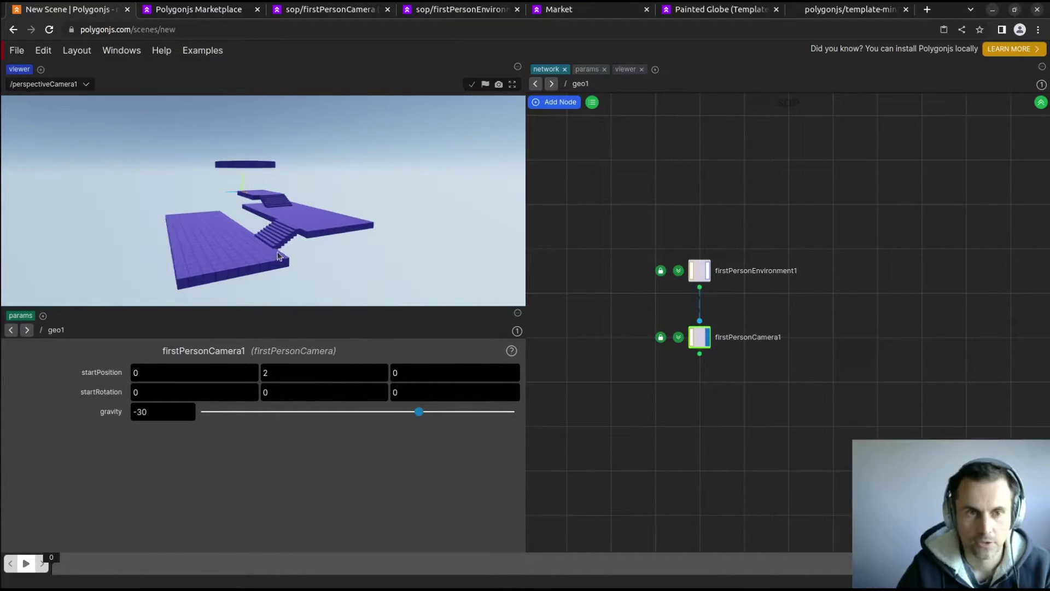
pyautogui.moveTo(312, 214)
pyautogui.mouseDown()
pyautogui.moveTo(248, 235)
pyautogui.moveTo(225, 179)
pyautogui.moveTo(224, 191)
pyautogui.mouseUp()
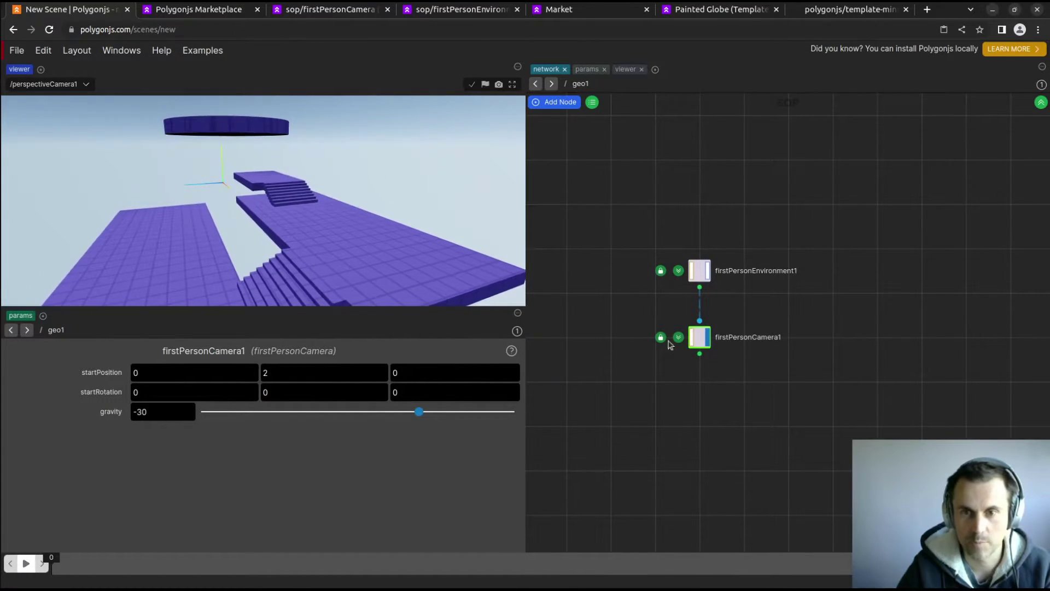
pyautogui.click(702, 270)
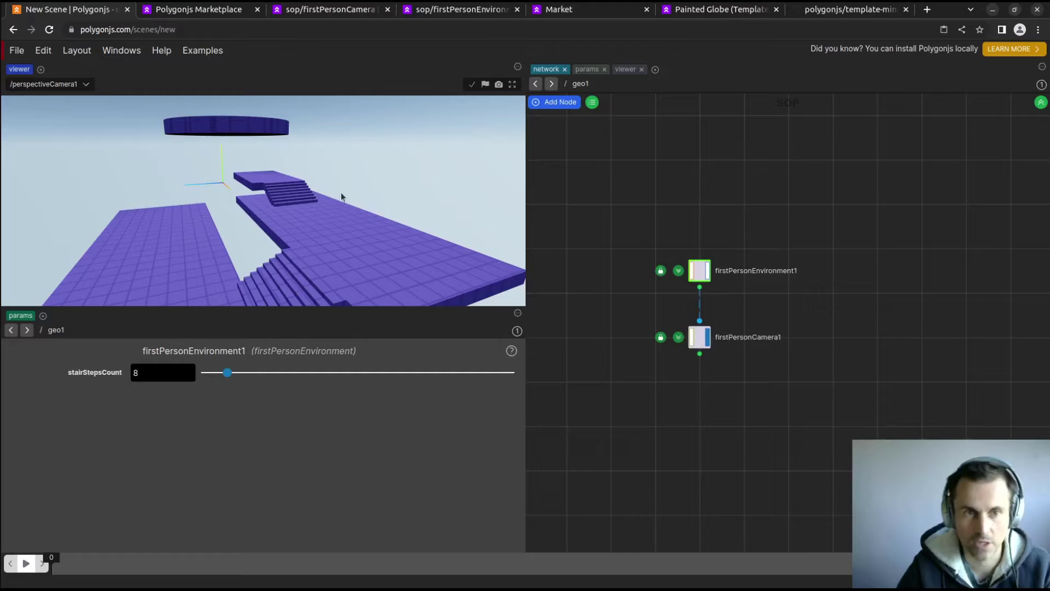
pyautogui.click(66, 84)
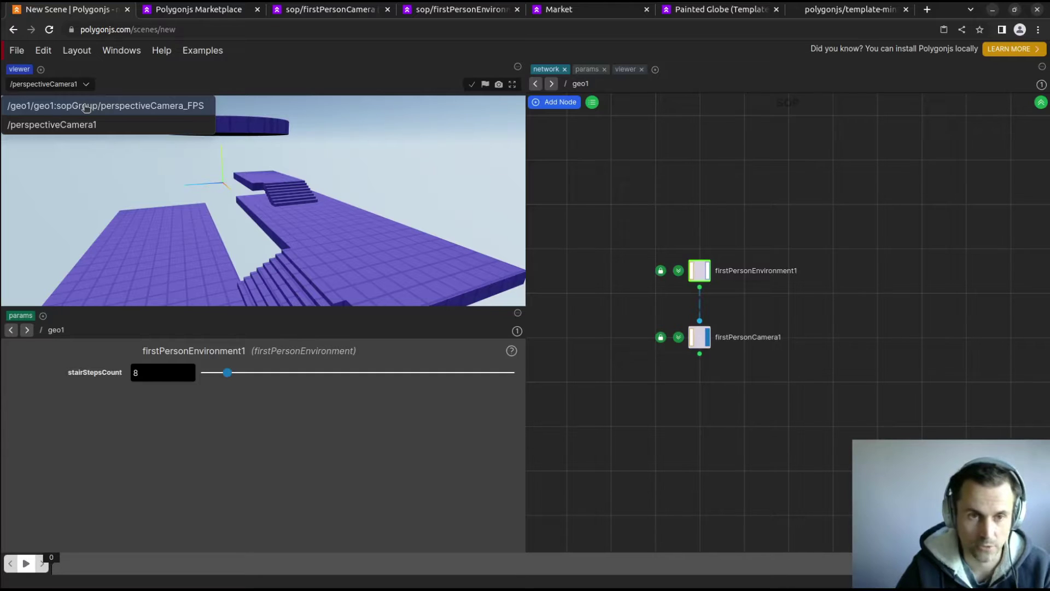
# Walk through perspectiveCamera_FPS, then raise stairStepsCount from 8 to 43 and resume walking.
pyautogui.click(85, 105)
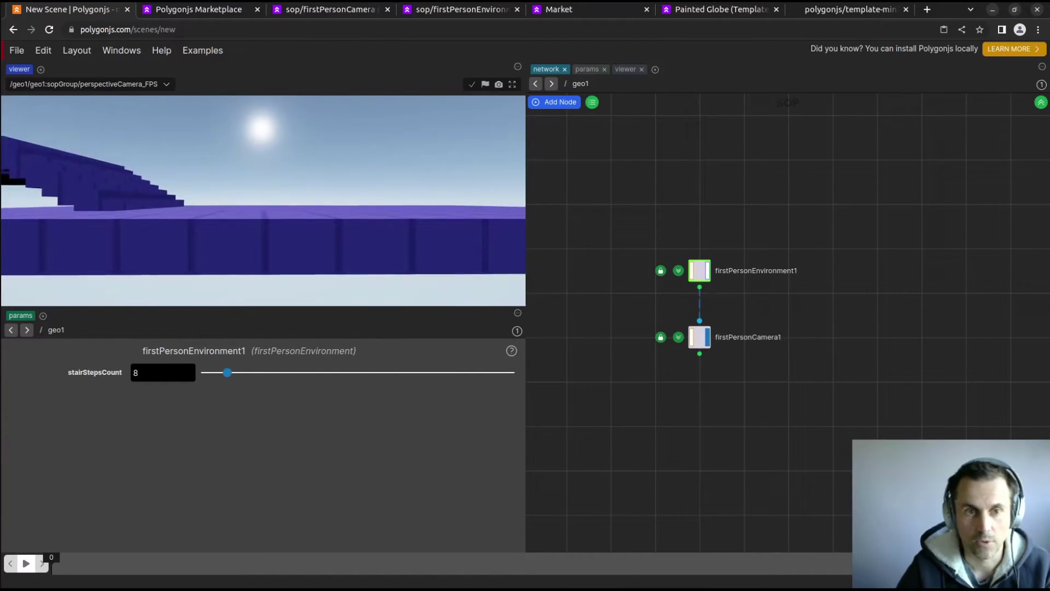
pyautogui.click(263, 197)
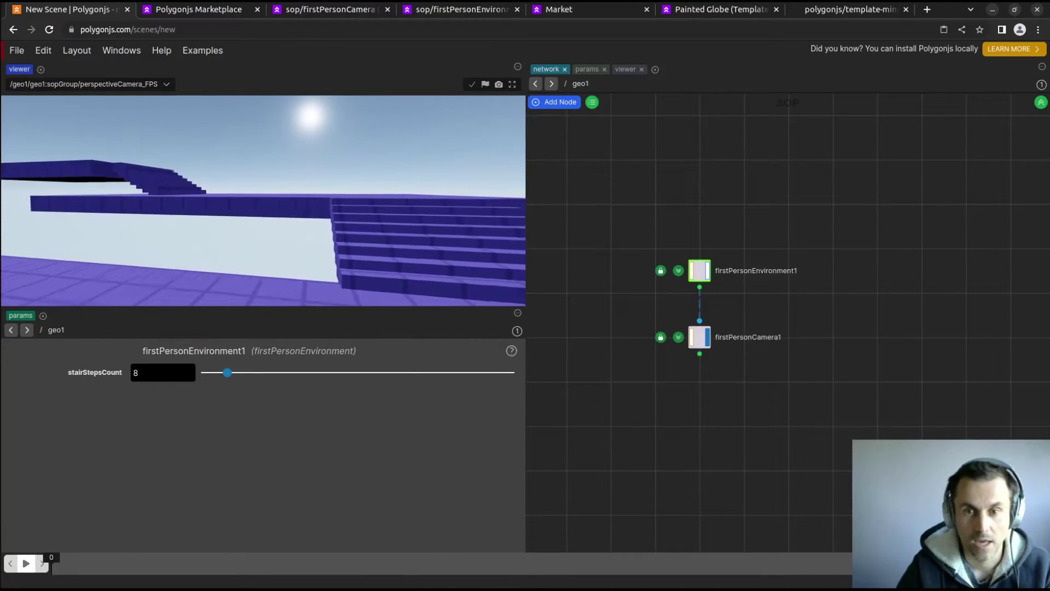
pyautogui.press('Escape')
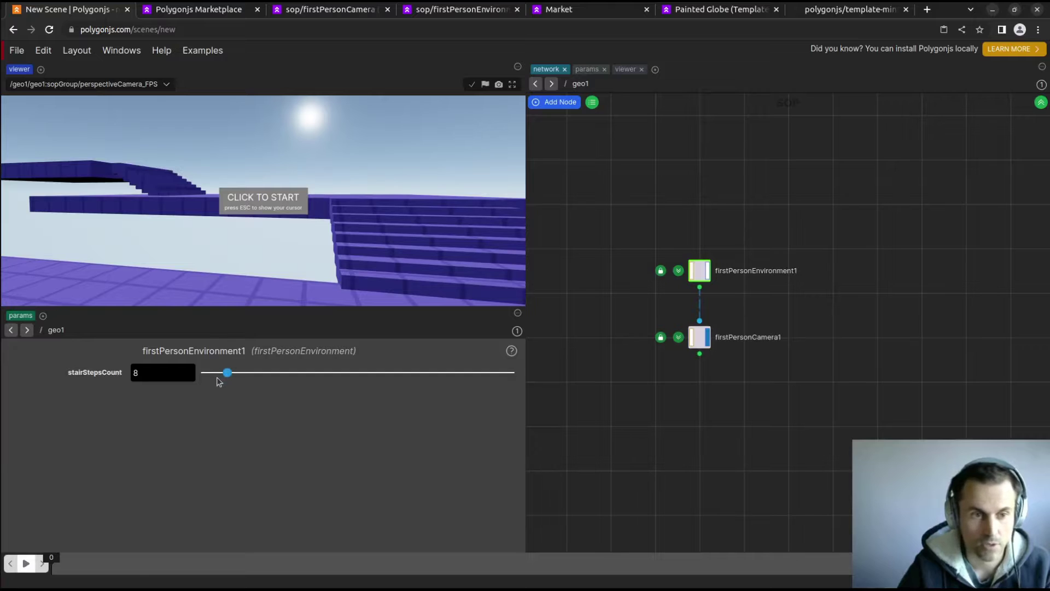
pyautogui.moveTo(231, 376); pyautogui.dragTo(335, 374)
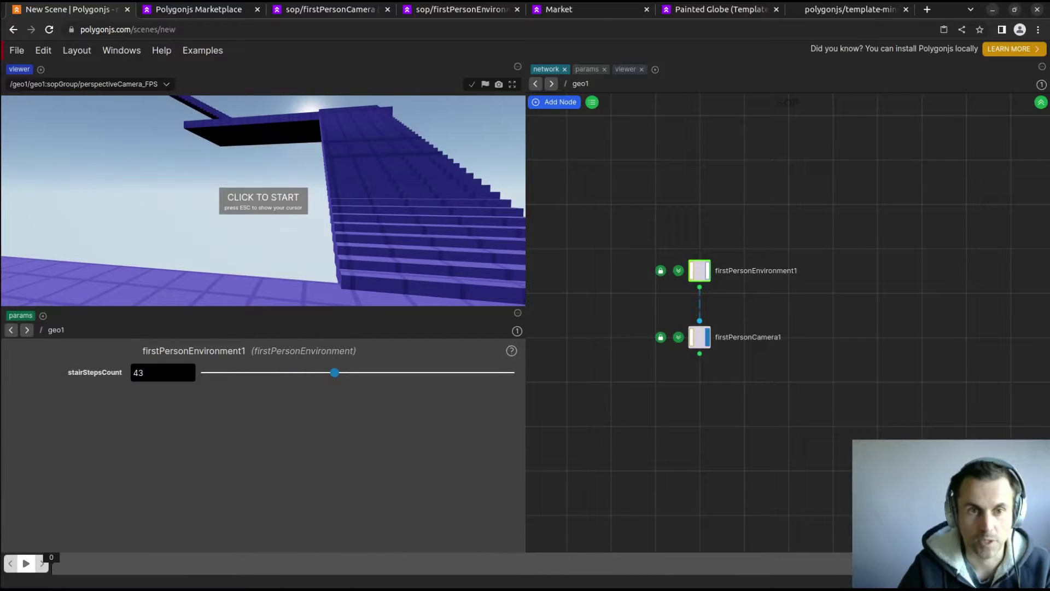
pyautogui.click(263, 197)
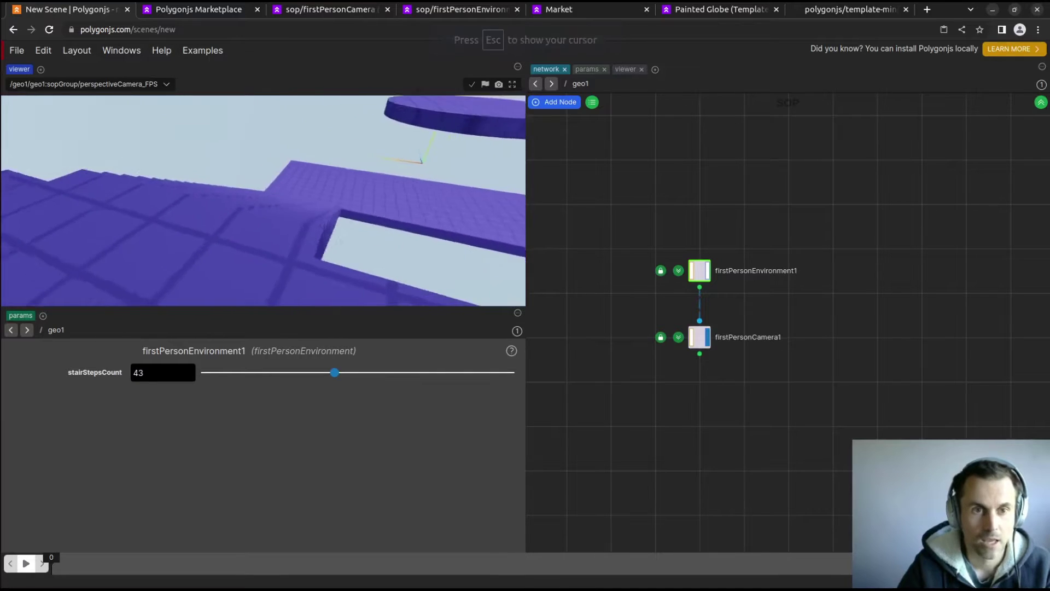
# Select firstPersonCamera1 with gravity -11 and re-enter first-person mode.
pyautogui.press('Escape')
pyautogui.moveTo(648, 309); pyautogui.dragTo(761, 411)
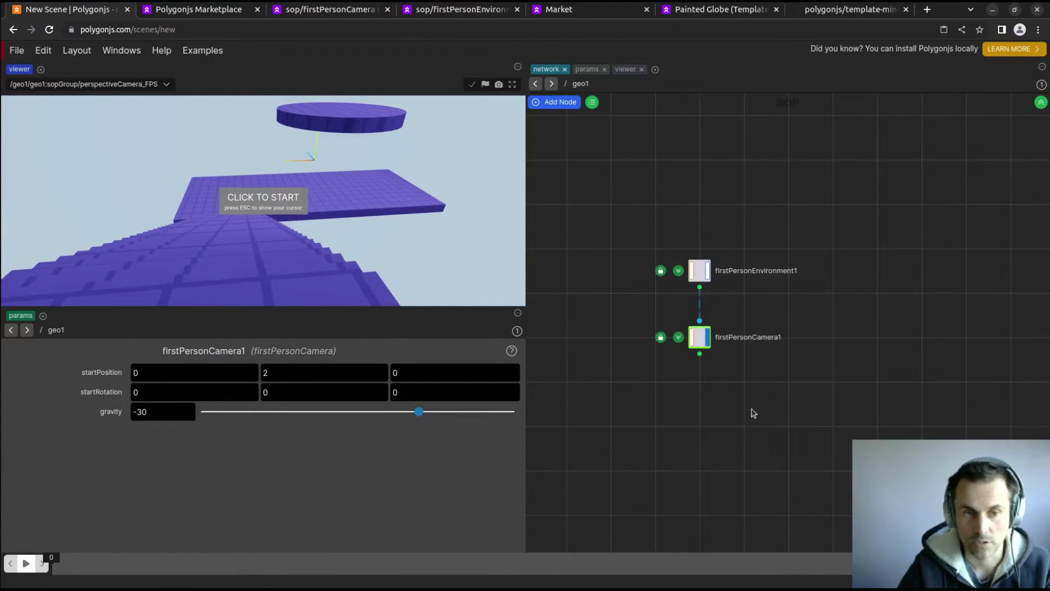
pyautogui.click(297, 220)
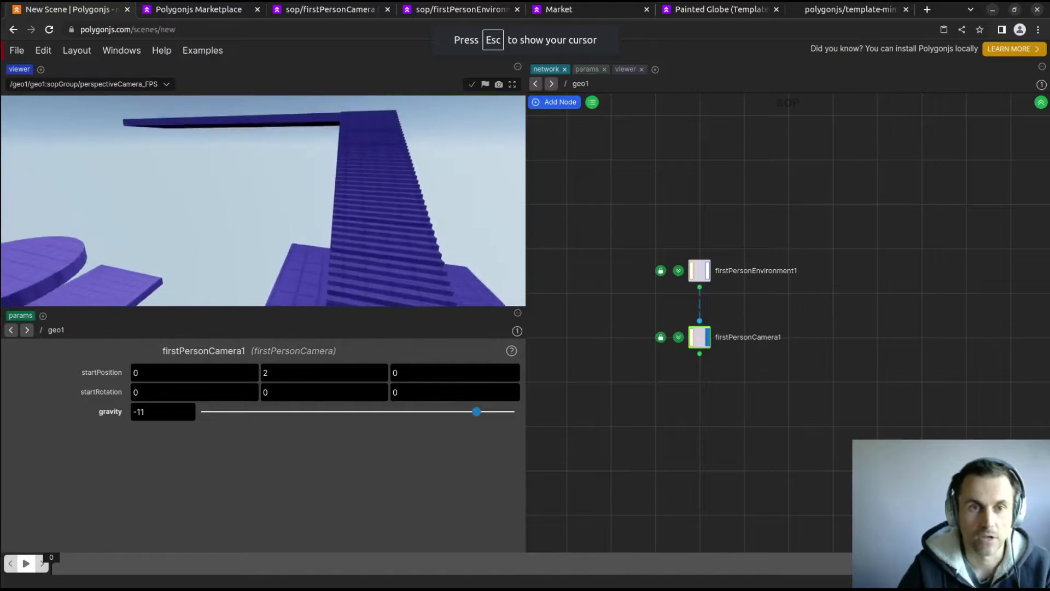
# Walk forward with W toward the stairs, then exit and show the Polygonjs Marketplace page.
pyautogui.press('w')
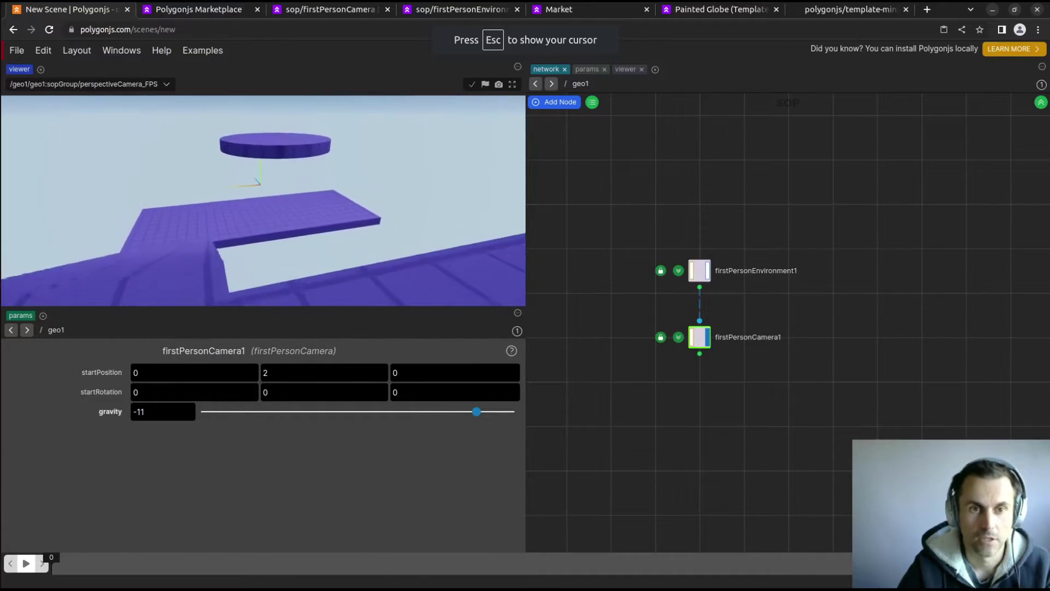
pyautogui.press('w')
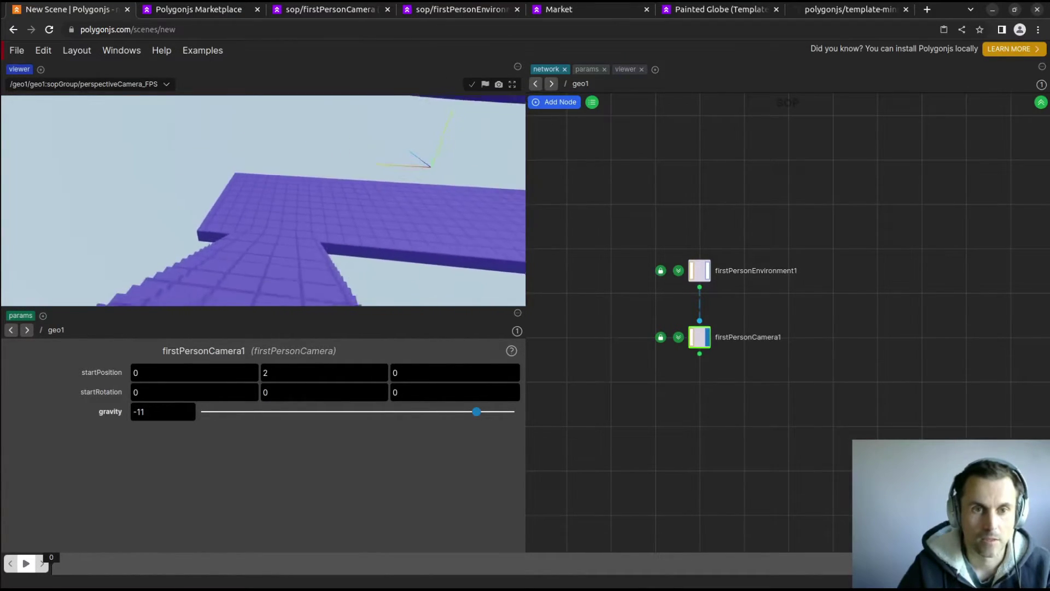
pyautogui.press('w')
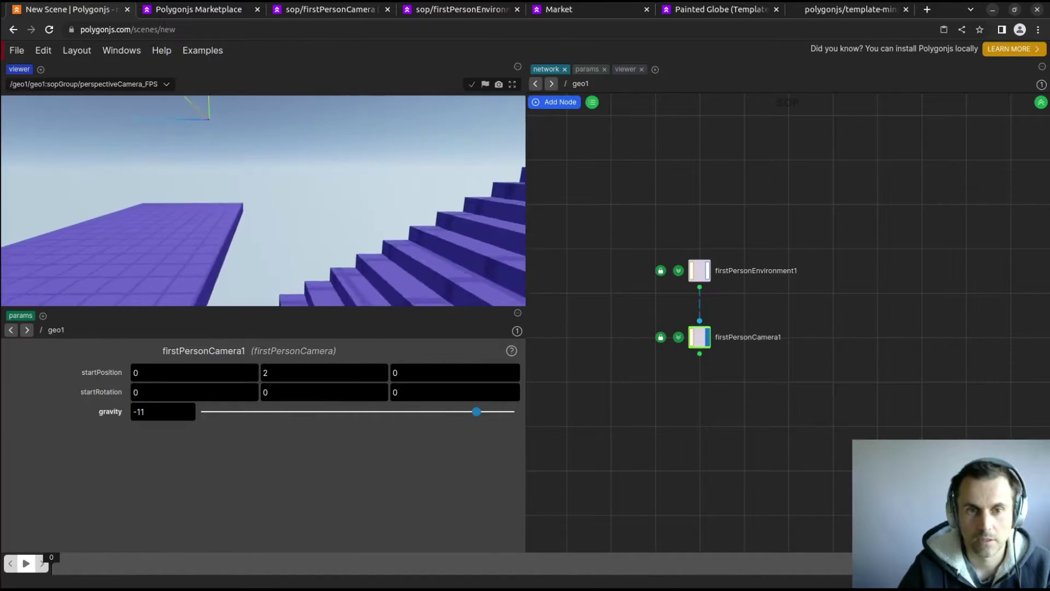
pyautogui.press('w')
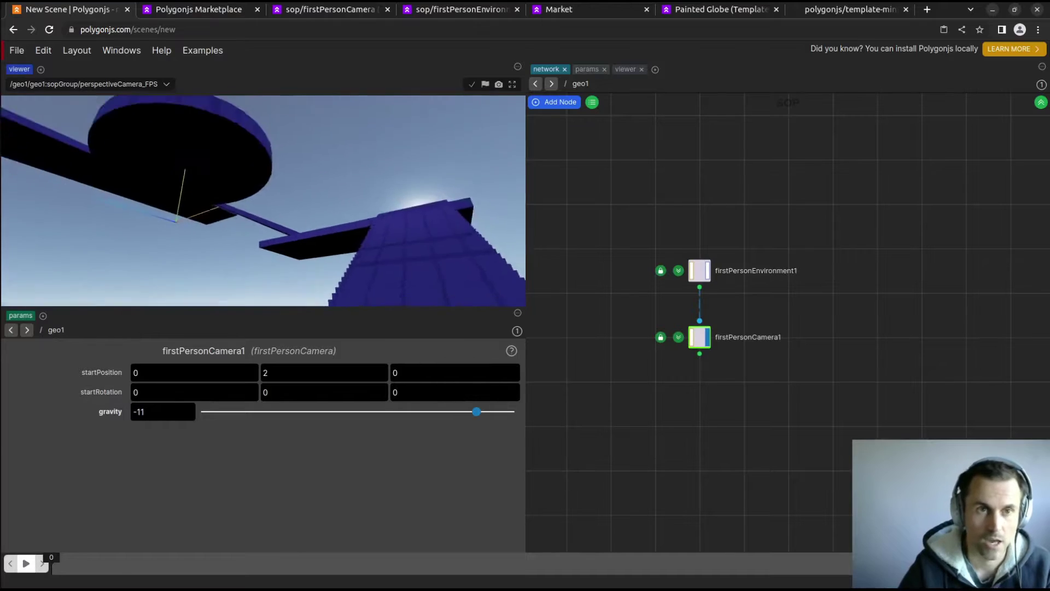
pyautogui.press('Escape')
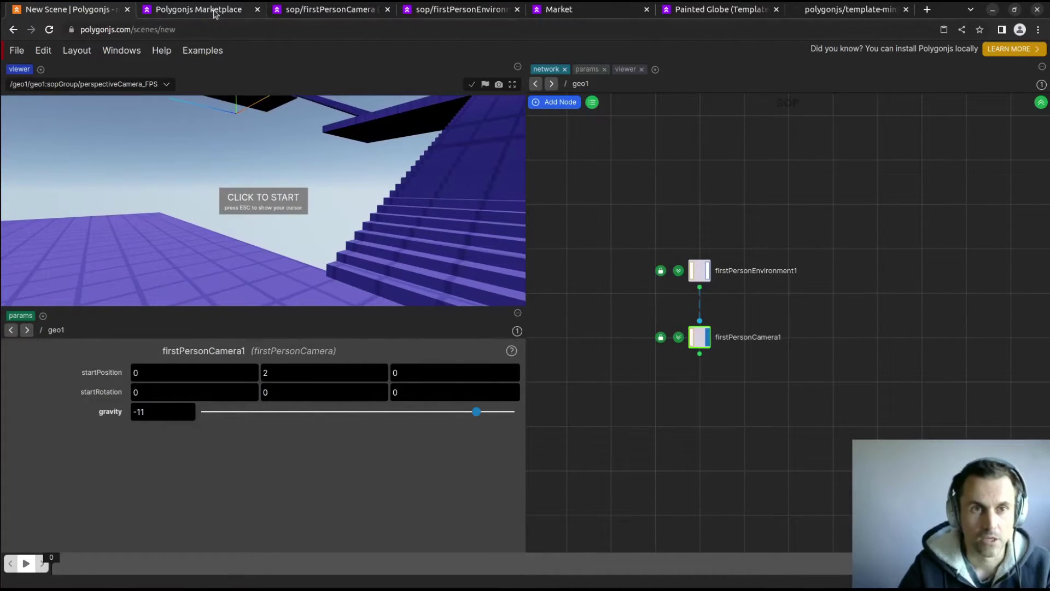
pyautogui.click(199, 9)
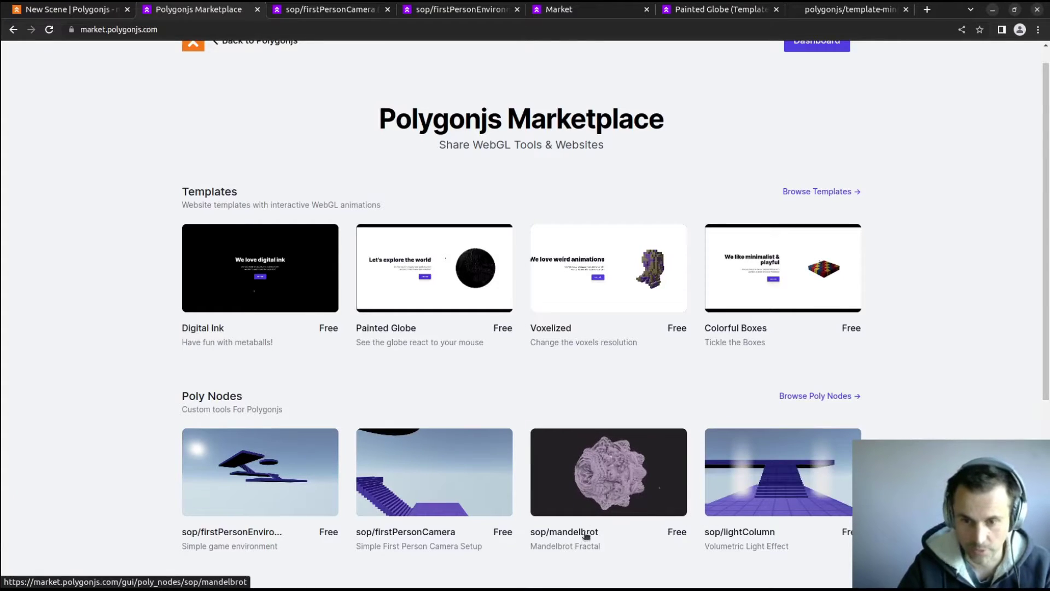
# Open the sop/lightColumn page in a new tab and copy its node path.
pyautogui.middleClick(745, 532)
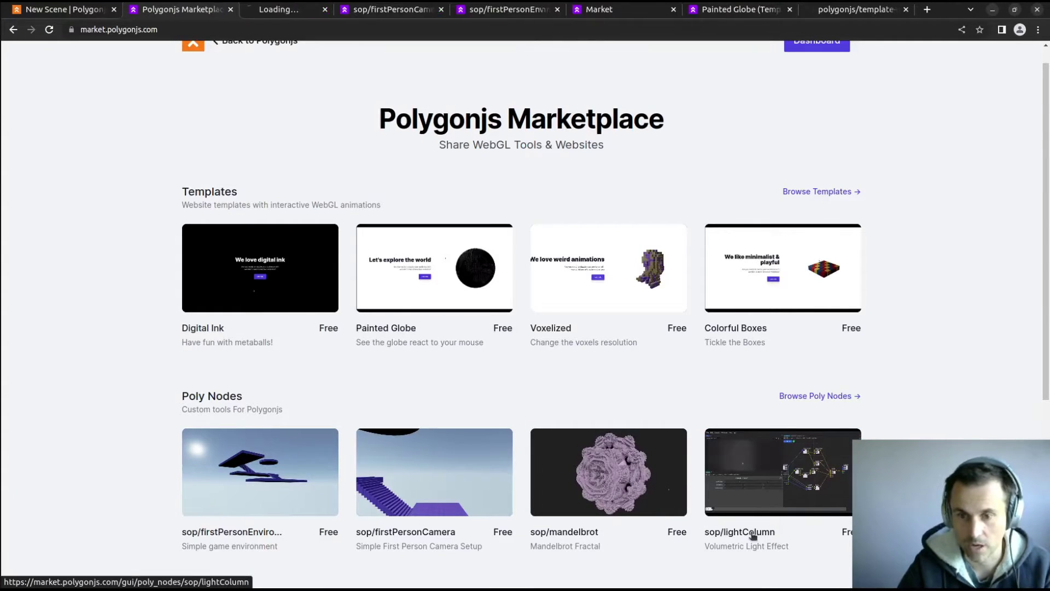
pyautogui.click(279, 8)
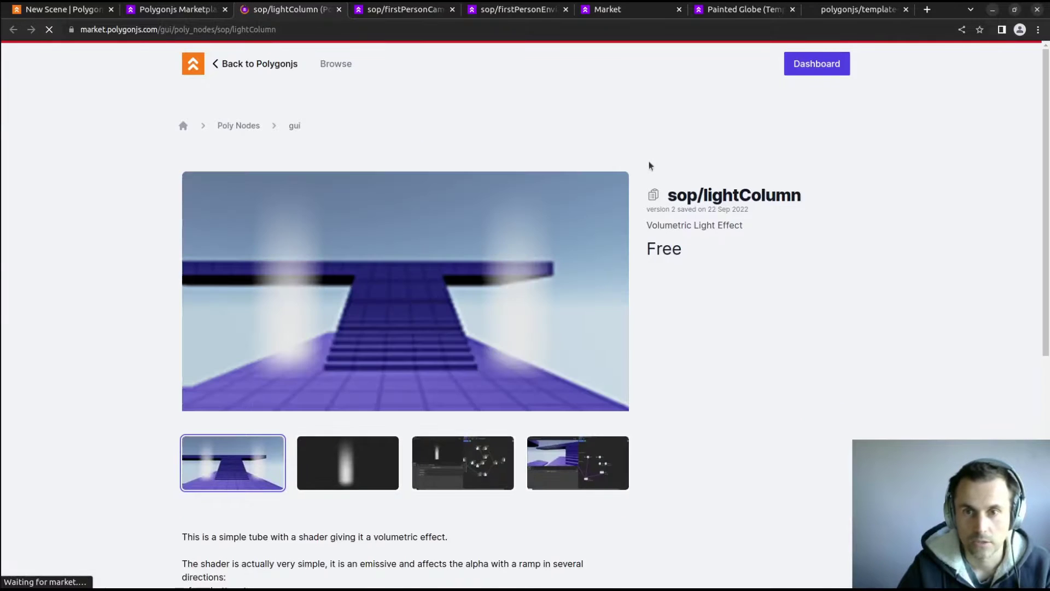
pyautogui.click(654, 195)
# Back in the scene, search the Marketplace browser for gui/sop/lightColumn and install v2.
pyautogui.click(62, 10)
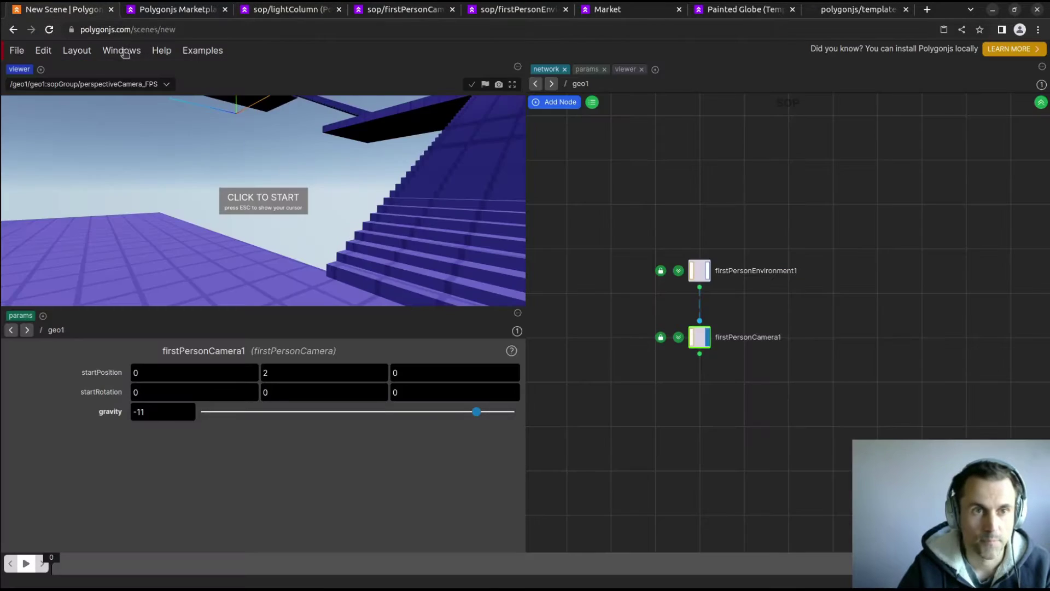
pyautogui.click(121, 50)
pyautogui.click(131, 107)
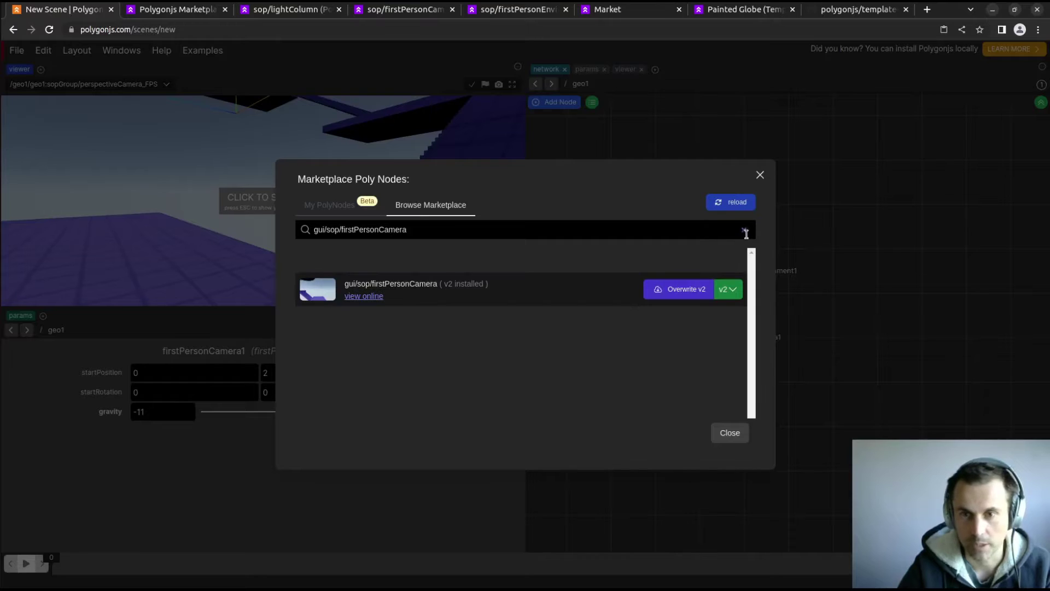
pyautogui.click(744, 229)
pyautogui.click(525, 228)
pyautogui.hotkey('ctrl', 'v')
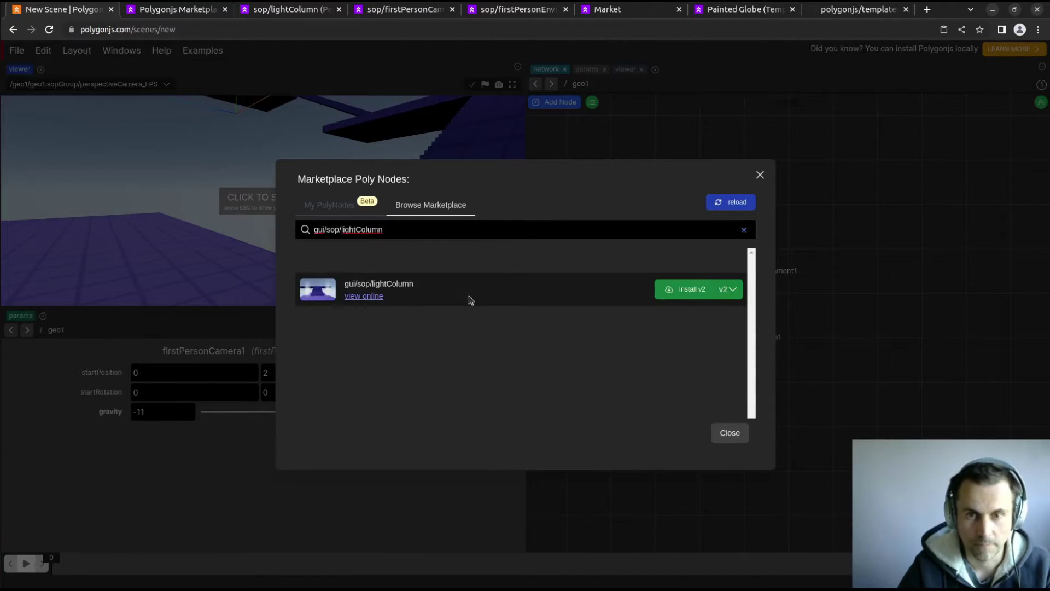
pyautogui.click(684, 289)
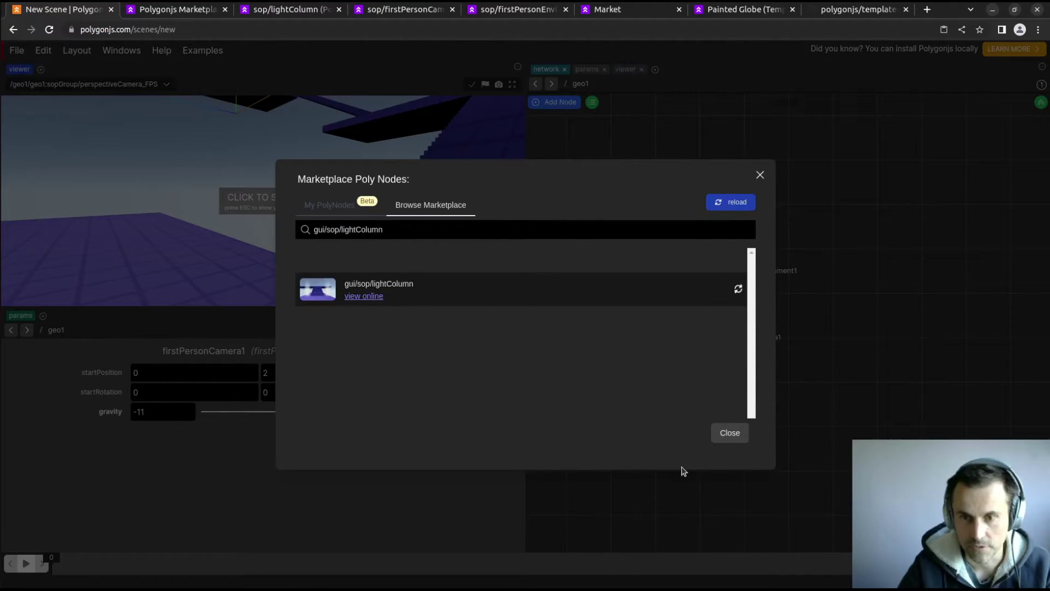
pyautogui.click(729, 434)
# Add a lightColumn1 poly node to the geo1 network.
pyautogui.rightClick(776, 262)
pyautogui.moveTo(801, 515)
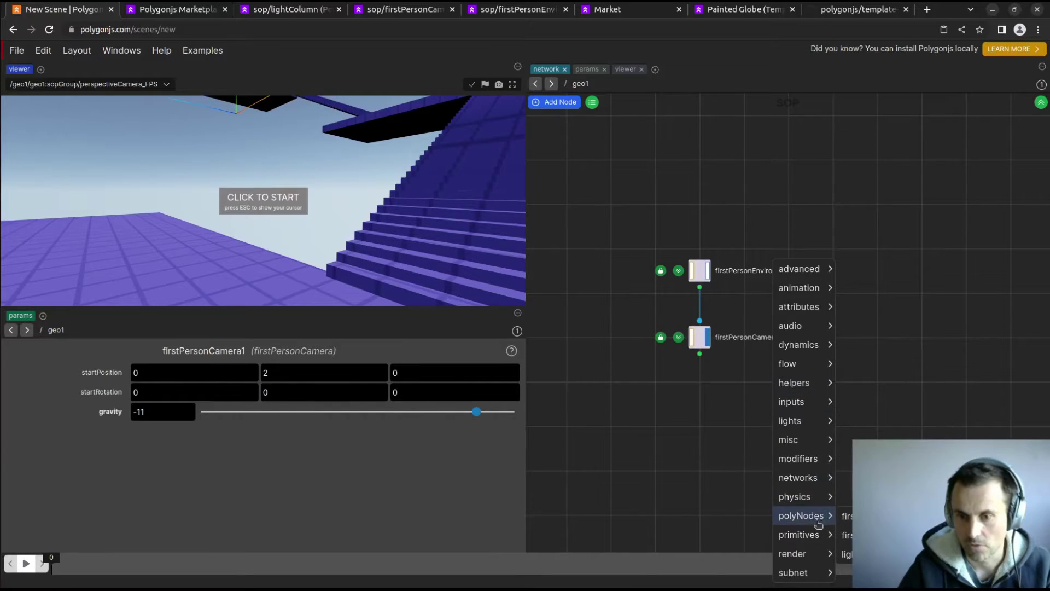
pyautogui.click(848, 554)
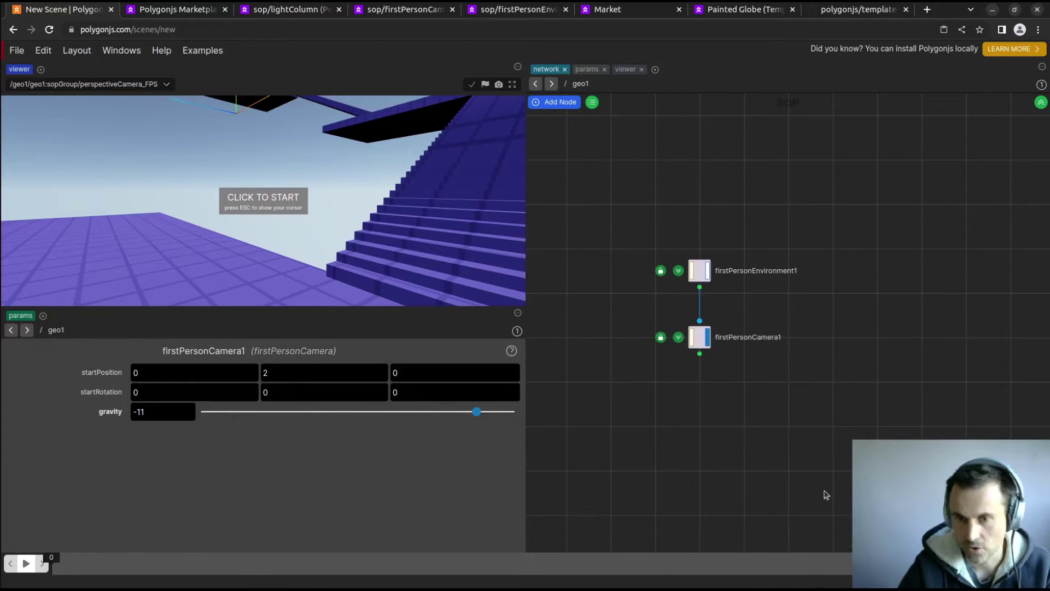
pyautogui.click(832, 340)
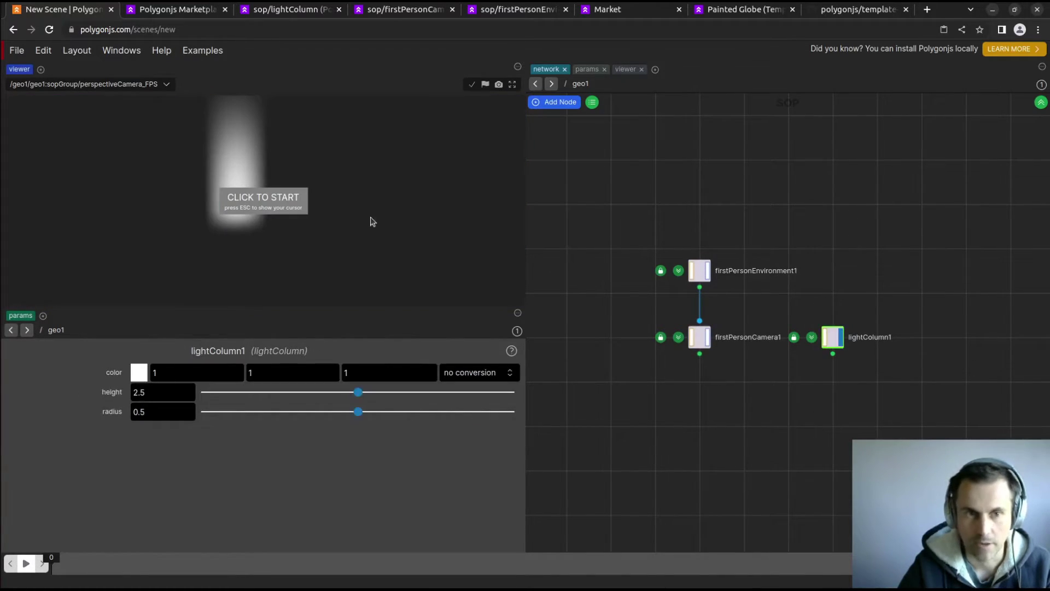
# Switch the viewer to /perspectiveCamera1 and orbit toward the glowing white column.
pyautogui.click(86, 84)
pyautogui.click(49, 107)
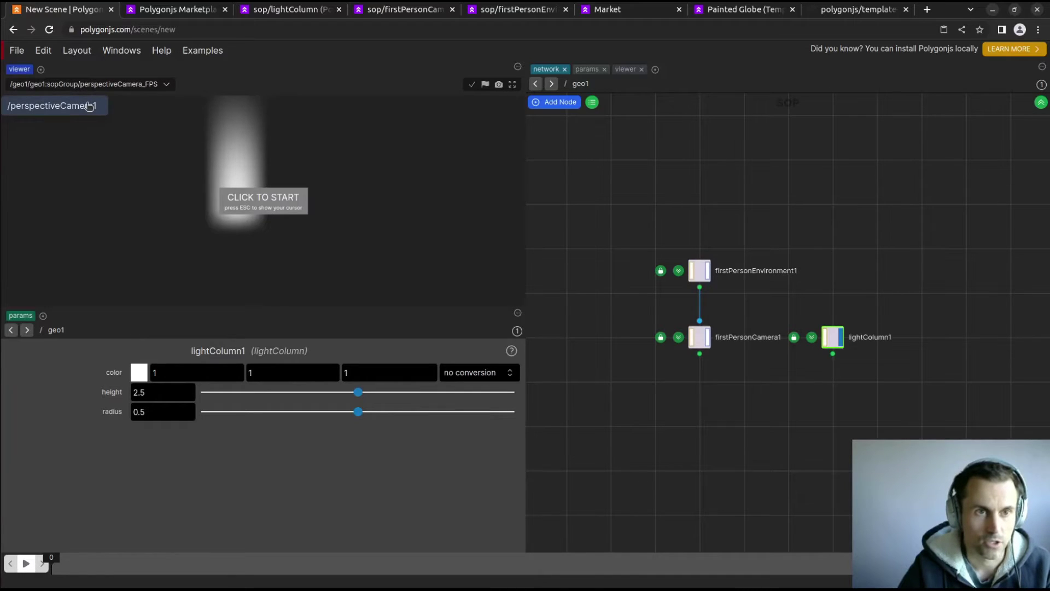
pyautogui.moveTo(255, 245)
pyautogui.mouseDown()
pyautogui.moveTo(280, 241)
pyautogui.moveTo(268, 257)
pyautogui.mouseUp()
pyautogui.scroll(3, 210, 246)
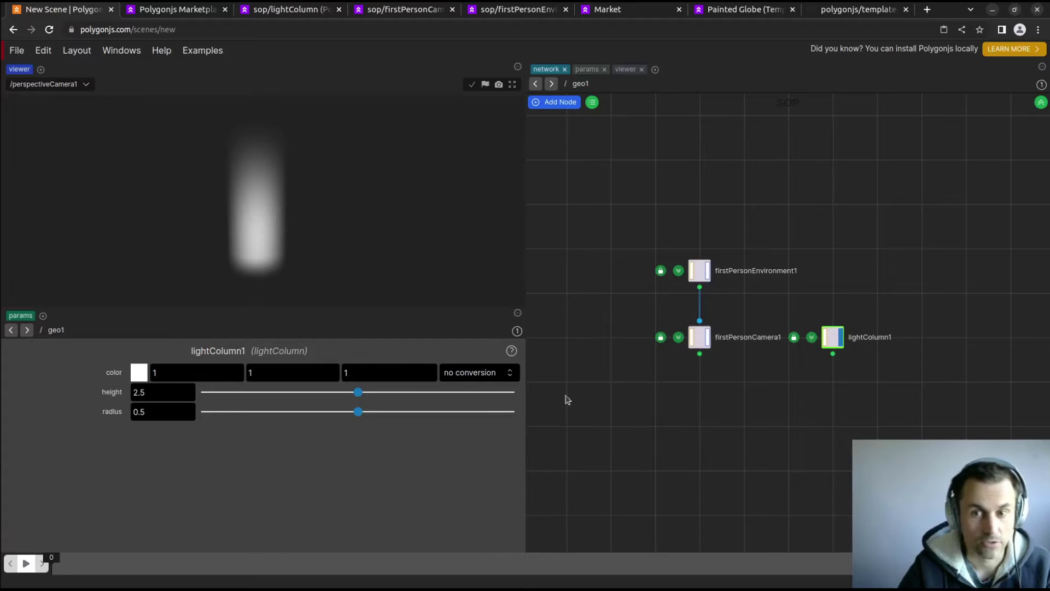
# Inspect lightColumn1's MAT and meshPhongBuilder1 shader graph, then go back up two levels.
pyautogui.doubleClick(812, 339)
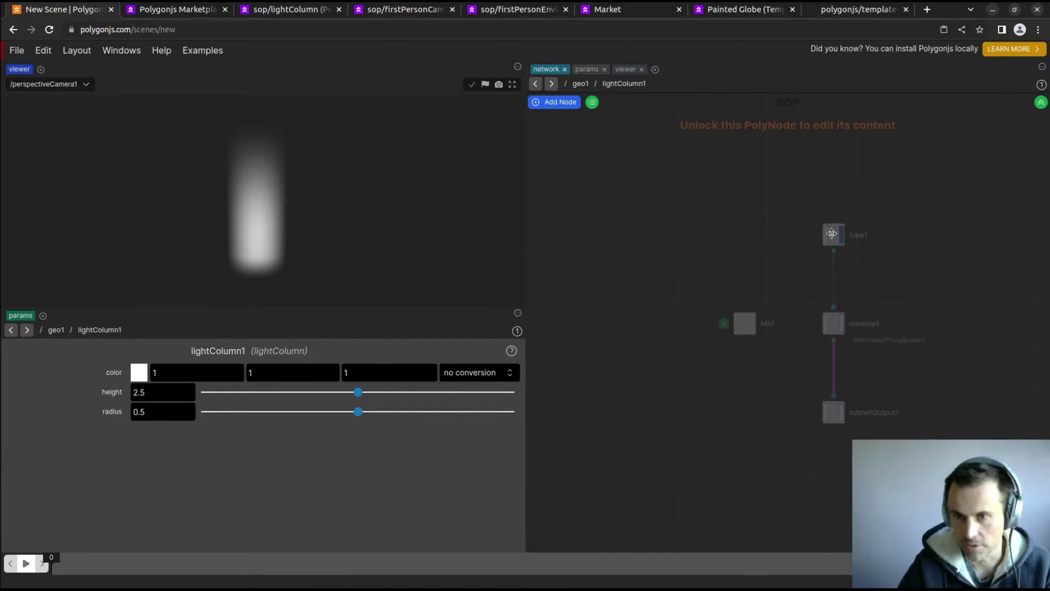
pyautogui.scroll(2, 865, 257)
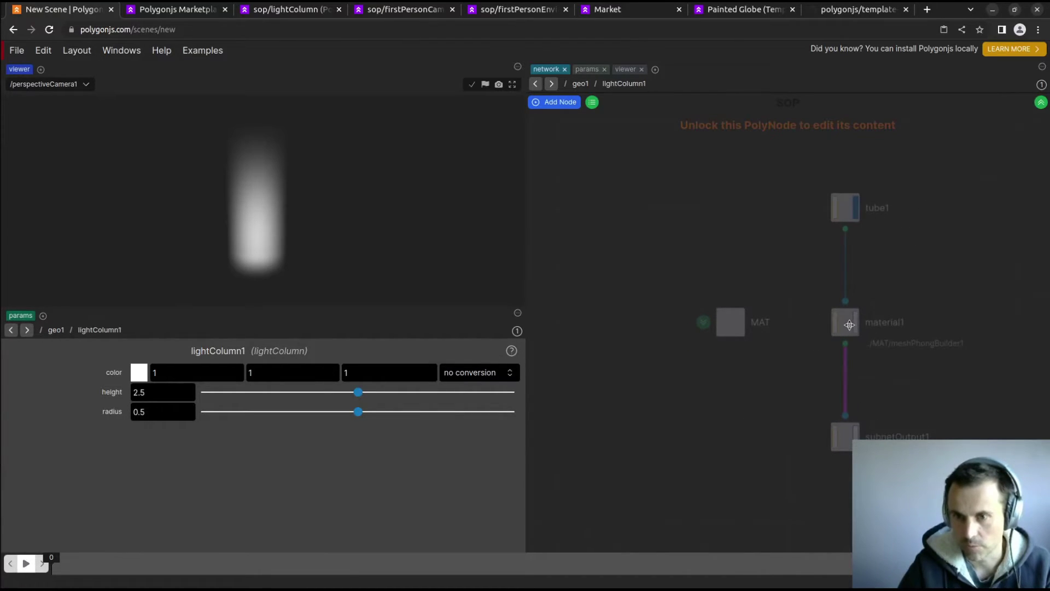
pyautogui.doubleClick(730, 324)
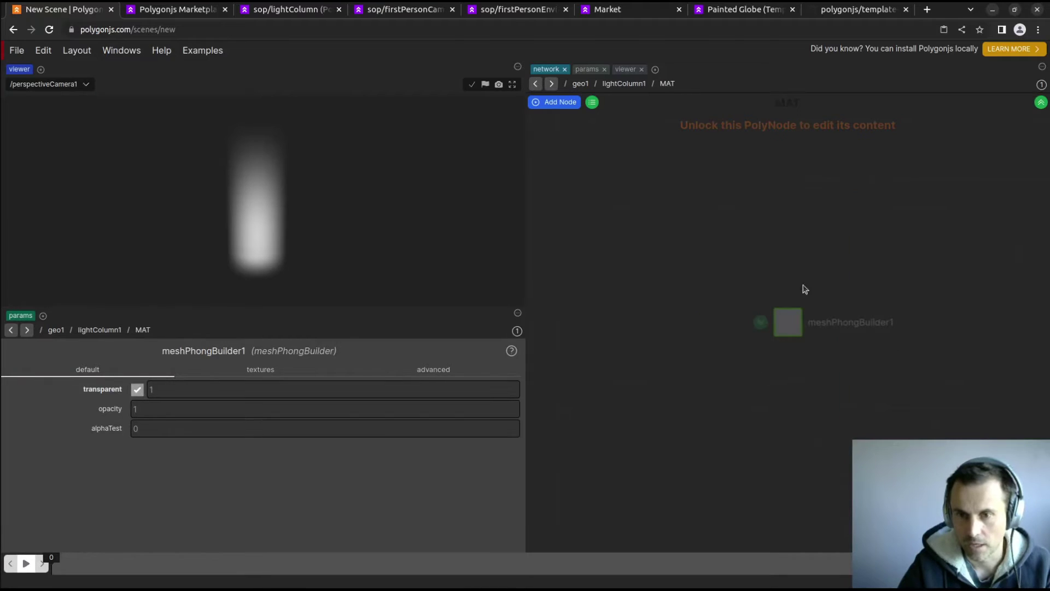
pyautogui.doubleClick(786, 322)
pyautogui.moveTo(739, 345); pyautogui.dragTo(619, 273)
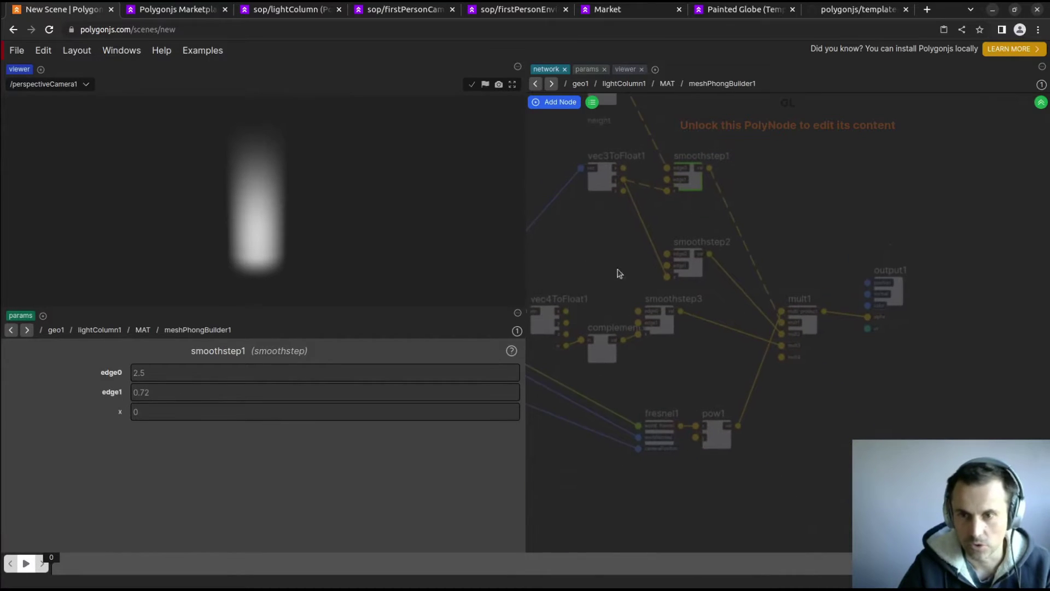
pyautogui.scroll(3, 857, 320)
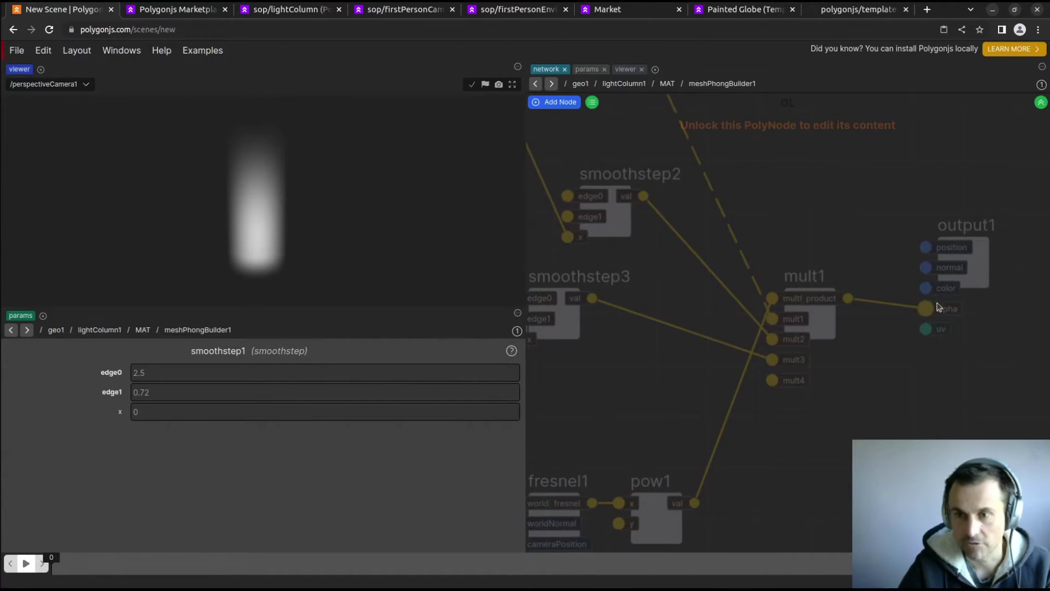
pyautogui.scroll(-3, 940, 307)
pyautogui.scroll(-3, 903, 271)
pyautogui.click(1040, 102)
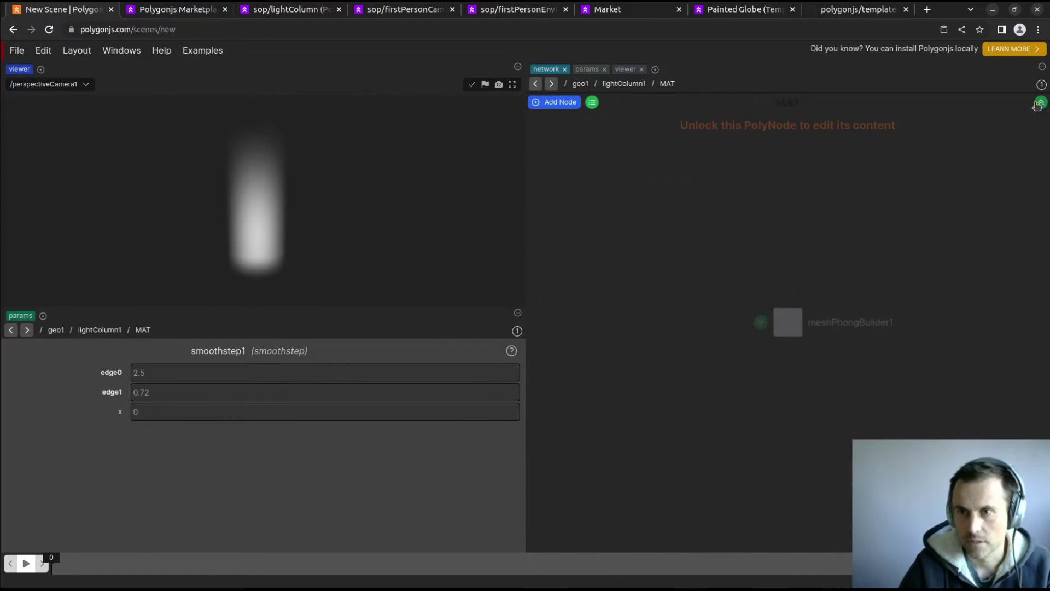
pyautogui.click(1041, 104)
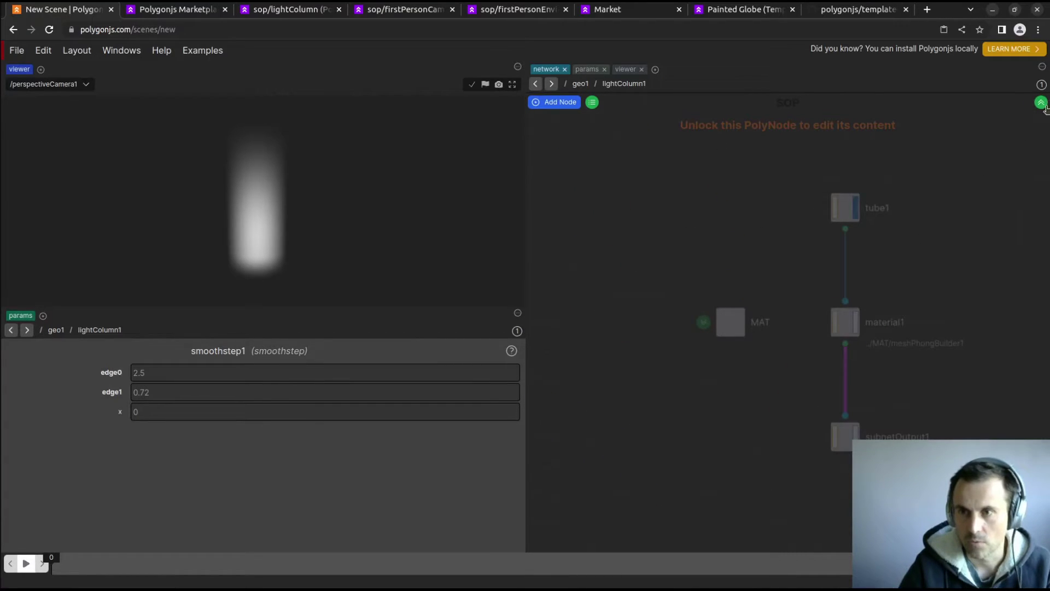
# Create merge1 in geo1 and display its result in the viewer.
pyautogui.click(1040, 104)
pyautogui.press('Tab')
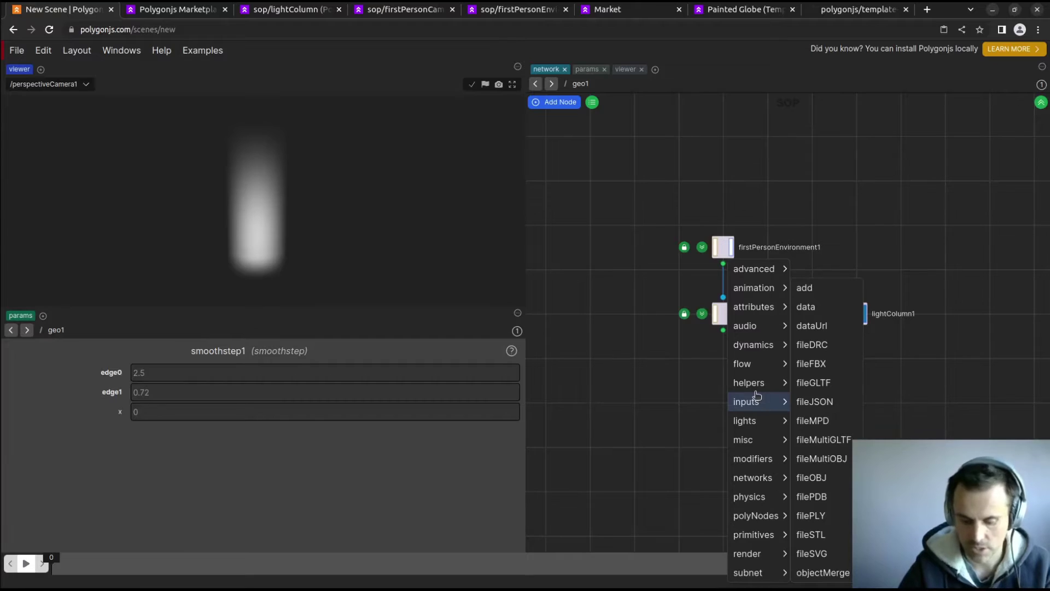
pyautogui.write('mer')
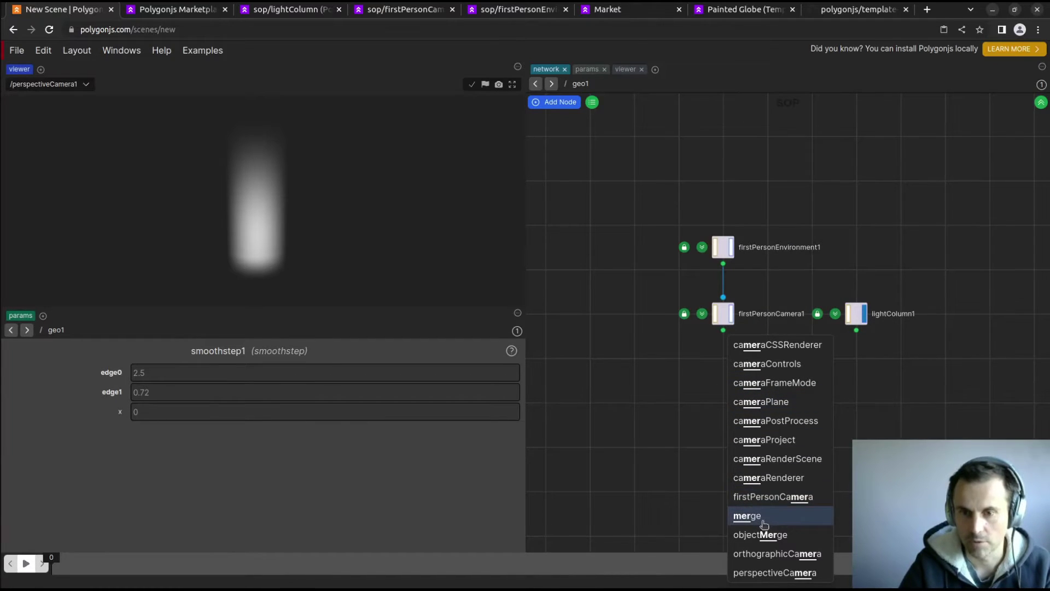
pyautogui.click(764, 521)
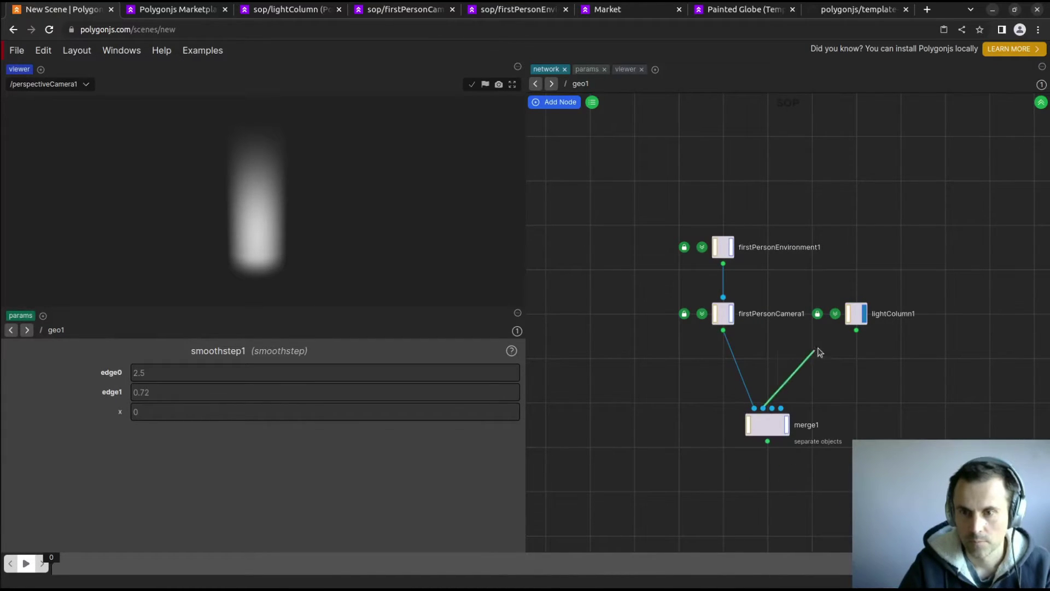
pyautogui.click(784, 428)
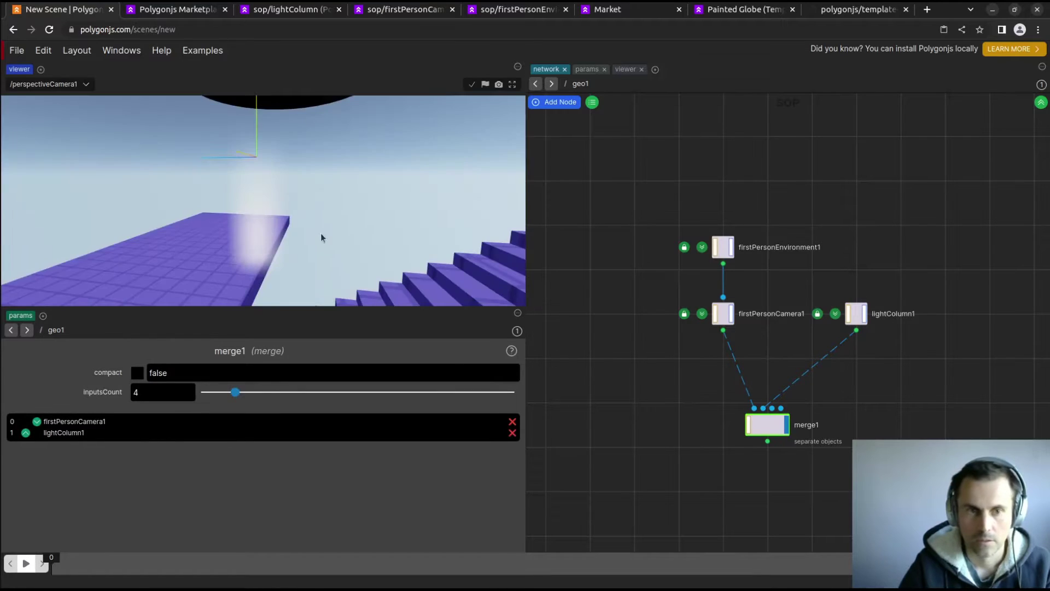
pyautogui.moveTo(321, 233)
pyautogui.mouseDown()
pyautogui.moveTo(354, 237)
pyautogui.moveTo(377, 221)
pyautogui.moveTo(362, 247)
pyautogui.mouseUp()
# Add transform1 and transform2 from lightColumn1, offset the second along z, and merge both.
pyautogui.press('Tab')
pyautogui.write('tr')
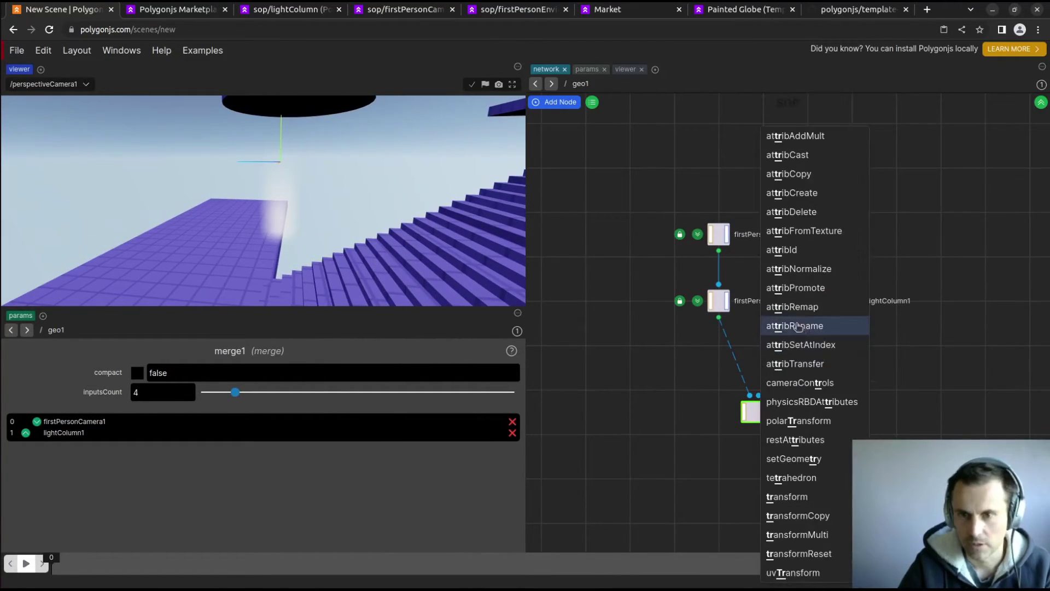
pyautogui.click(787, 495)
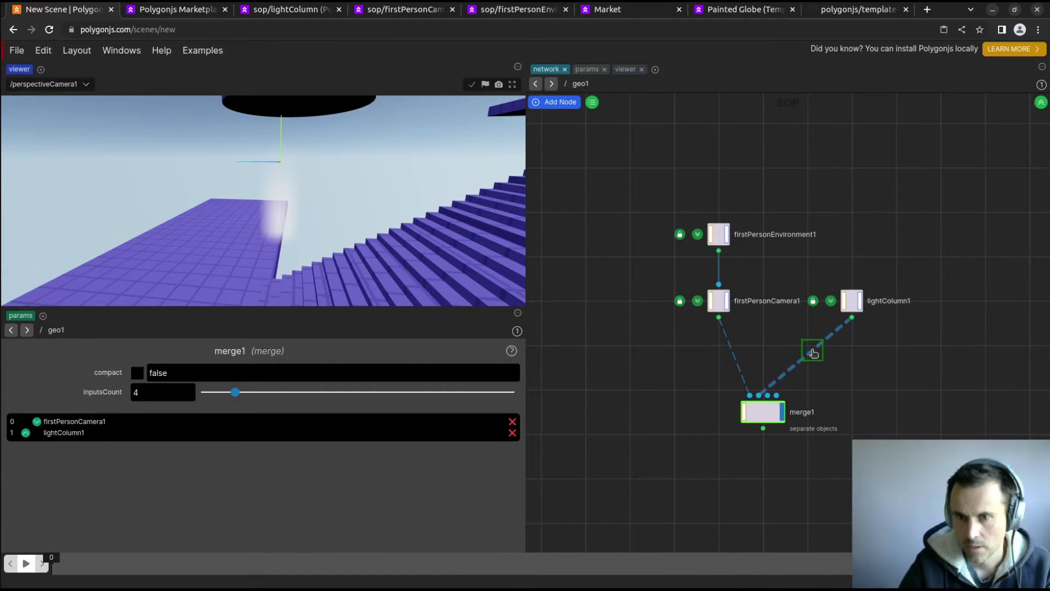
pyautogui.click(841, 345)
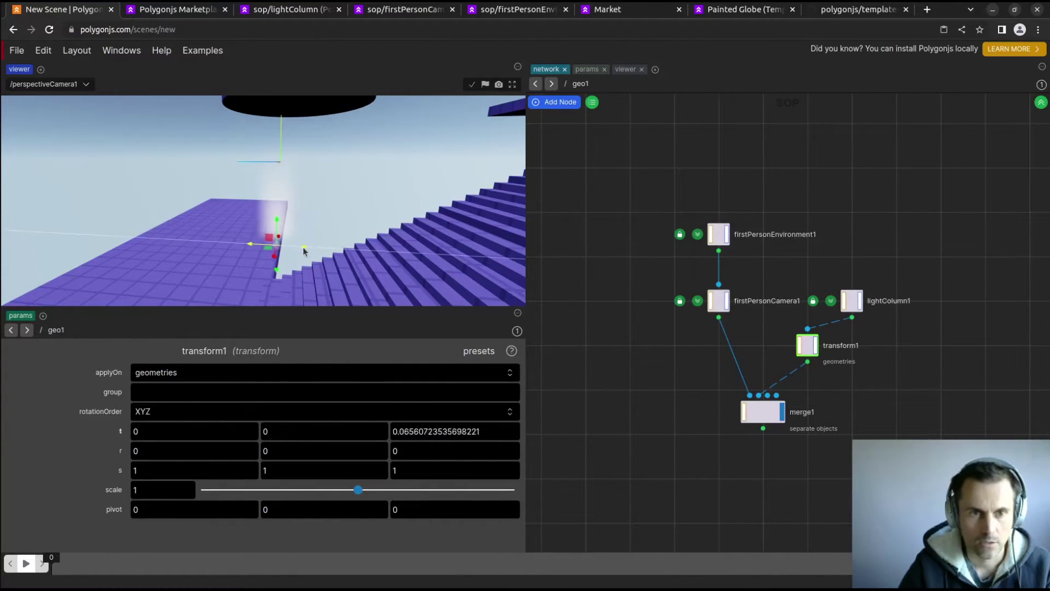
pyautogui.moveTo(252, 290); pyautogui.dragTo(205, 271)
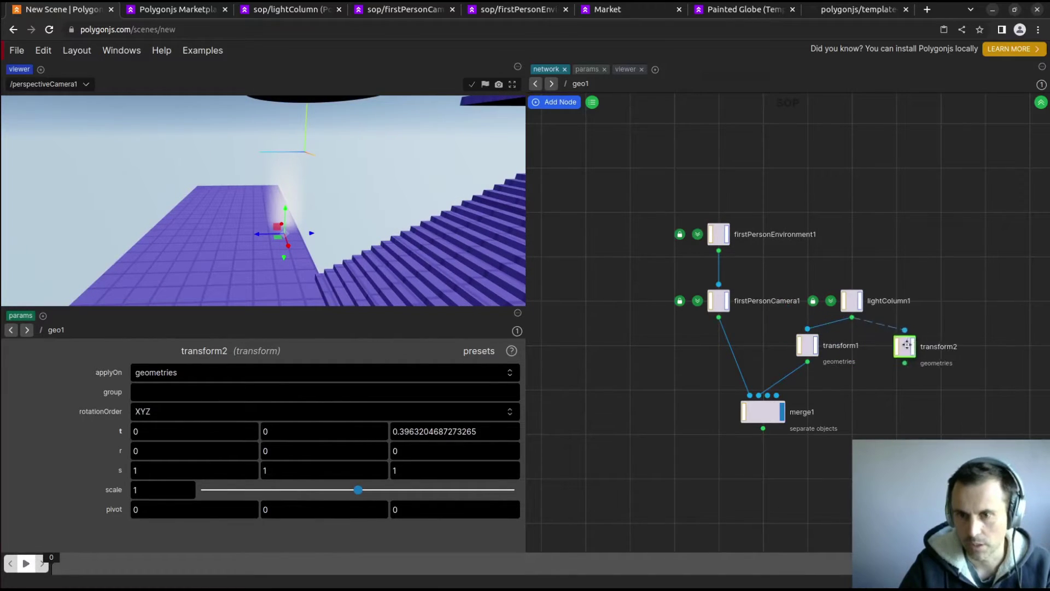
pyautogui.click(908, 345)
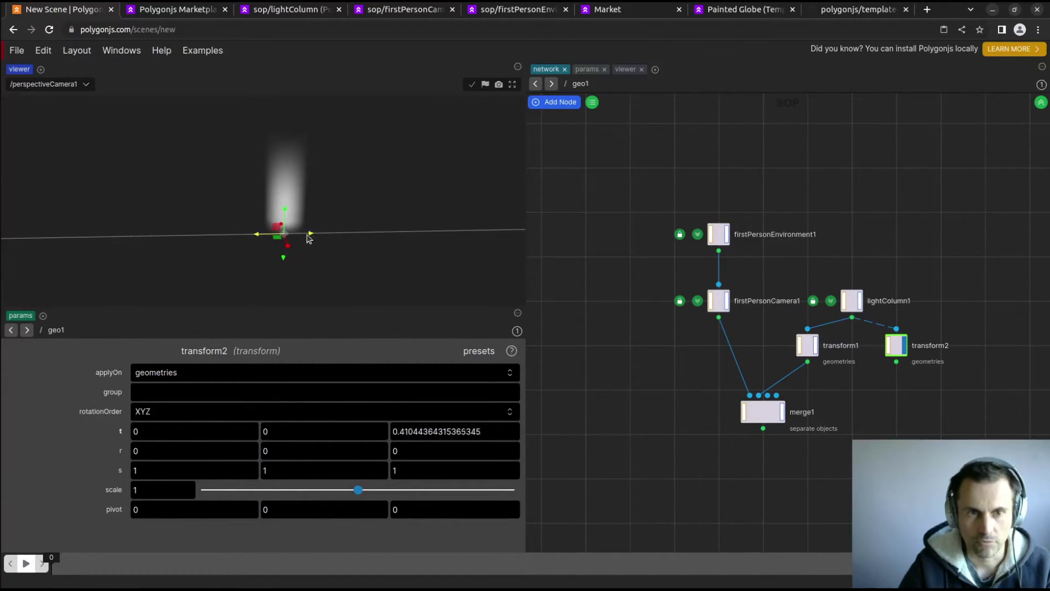
pyautogui.moveTo(308, 237); pyautogui.dragTo(254, 238)
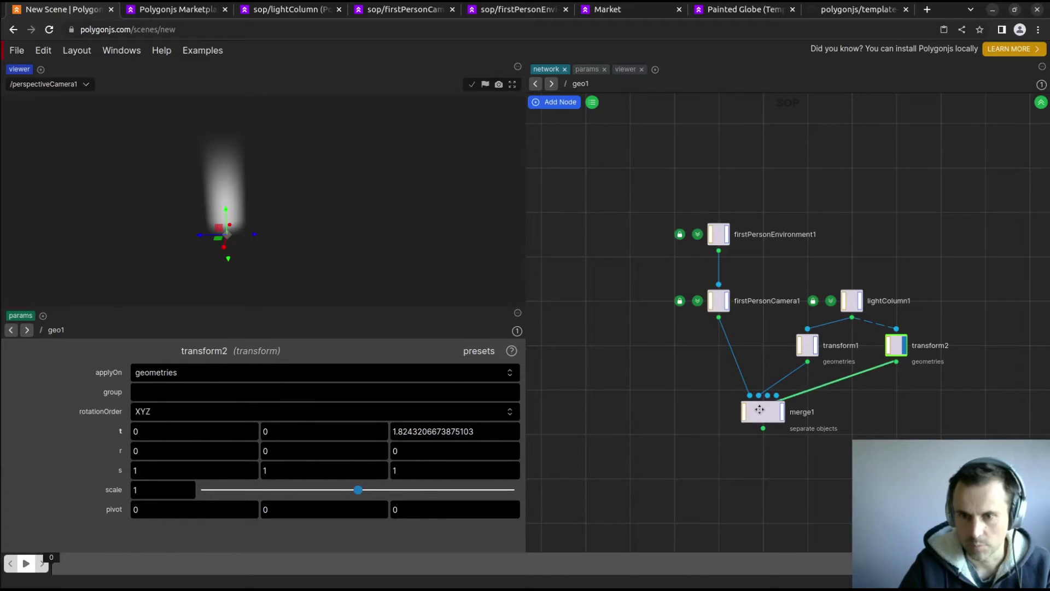
pyautogui.moveTo(762, 415); pyautogui.dragTo(800, 442)
pyautogui.click(805, 435)
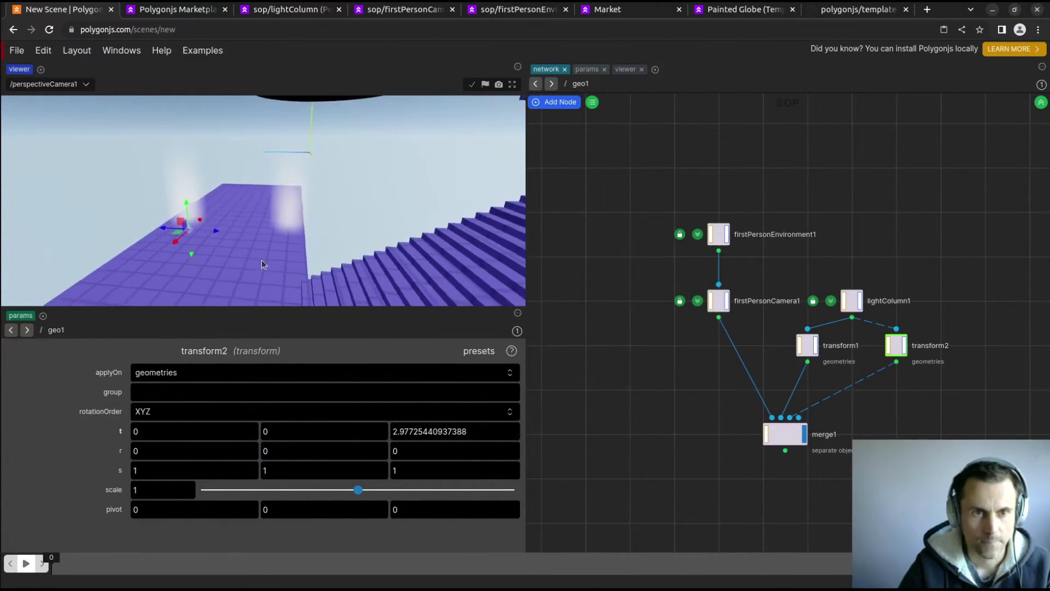
pyautogui.moveTo(219, 243); pyautogui.dragTo(262, 260)
# Make lightColumn1 red and set its height to 3.6 and radius to 0.29.
pyautogui.click(854, 301)
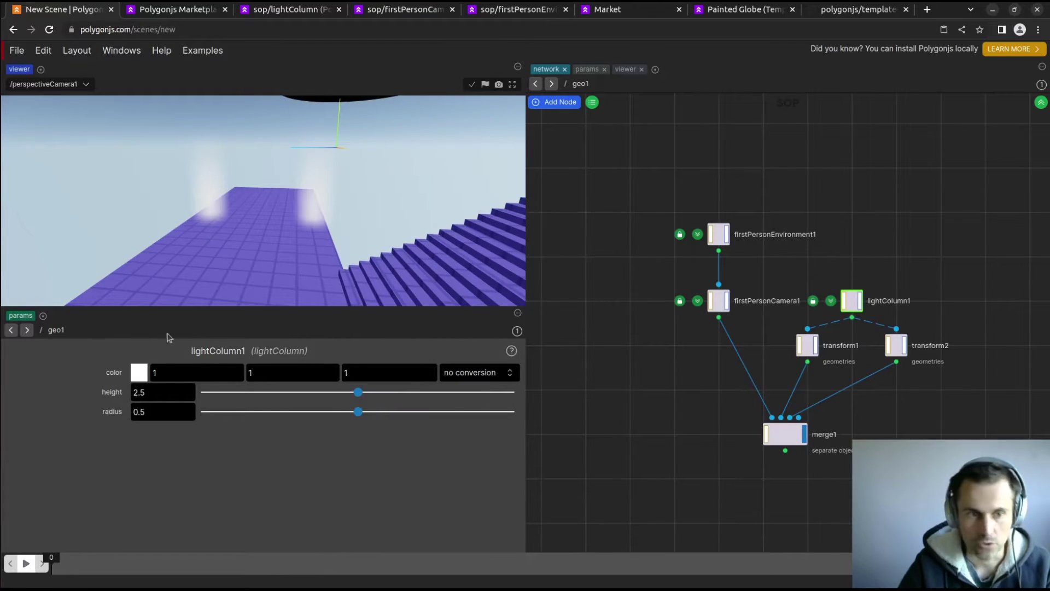
pyautogui.click(139, 372)
pyautogui.moveTo(164, 418); pyautogui.dragTo(143, 394)
pyautogui.click(312, 263)
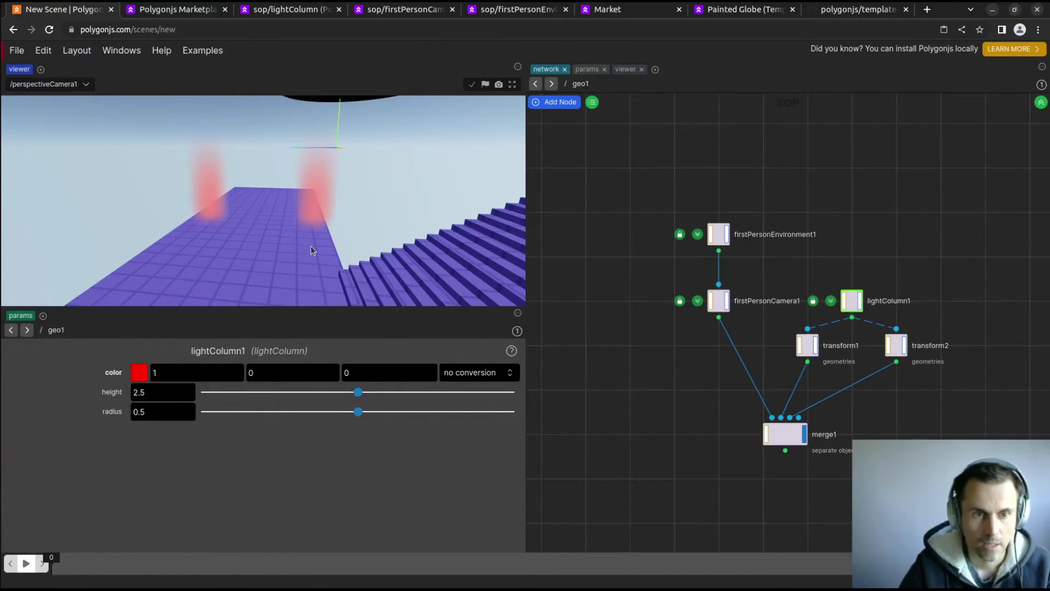
pyautogui.moveTo(312, 246); pyautogui.dragTo(295, 238)
pyautogui.moveTo(359, 393); pyautogui.dragTo(408, 398)
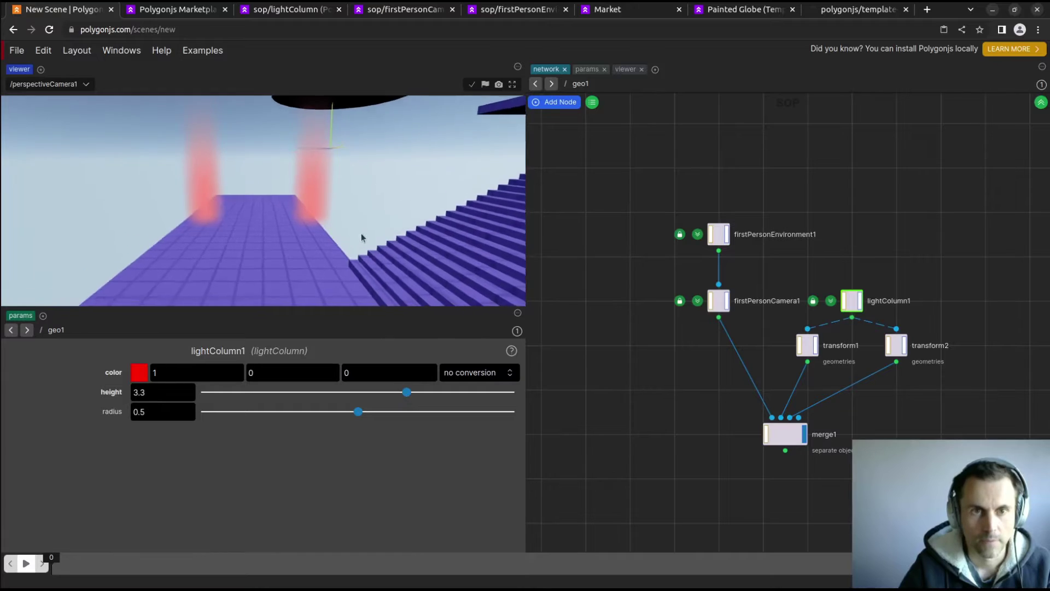
pyautogui.moveTo(287, 205); pyautogui.dragTo(279, 213)
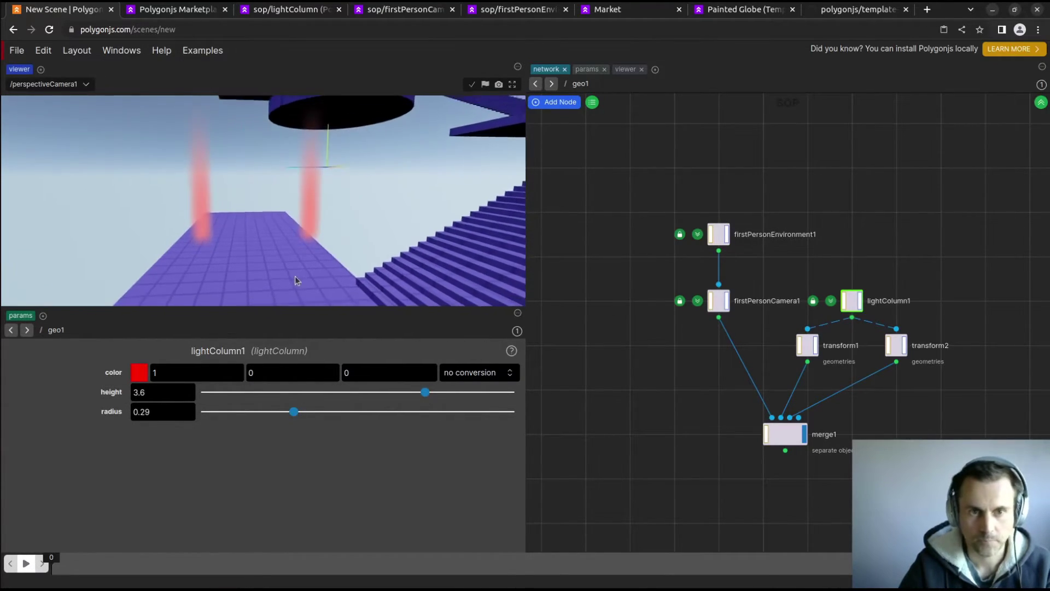
# Switch the viewer to perspectiveCamera_FPS and start first-person mode.
pyautogui.moveTo(294, 246); pyautogui.dragTo(279, 230)
pyautogui.click(45, 83)
pyautogui.click(78, 105)
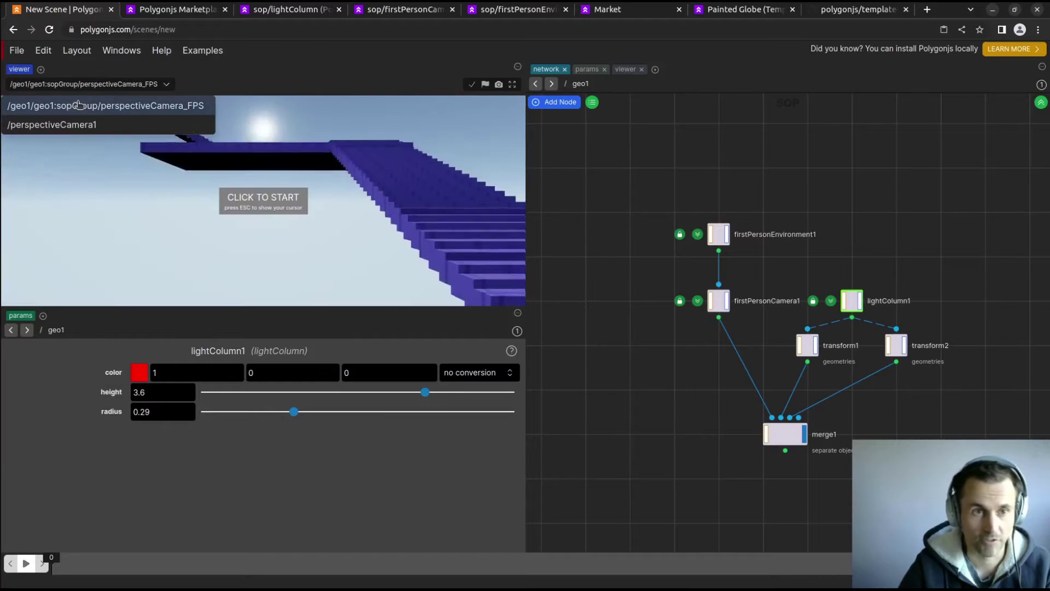
pyautogui.click(263, 197)
# Look around in first person, turning past the staircase to face the two red columns.
pyautogui.moveTo(262, 202); pyautogui.dragTo(205, 247)
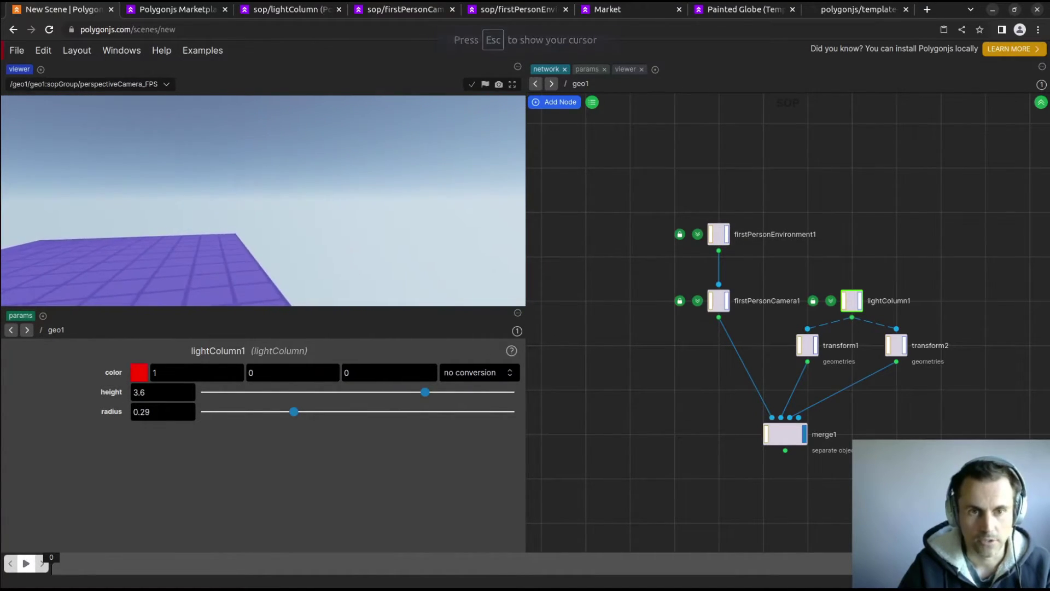
pyautogui.moveTo(263, 201); pyautogui.dragTo(164, 189)
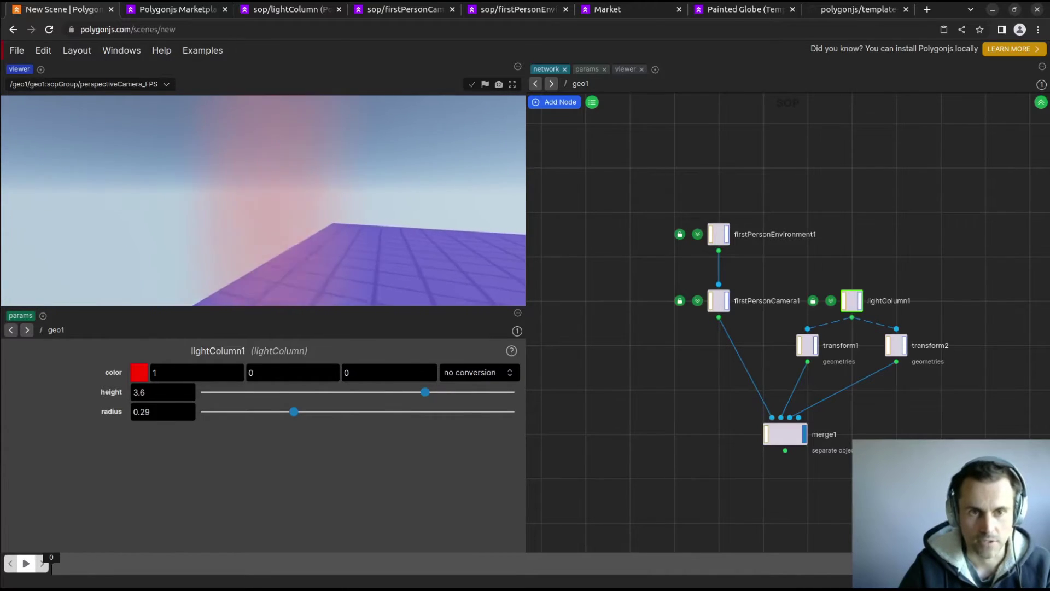
pyautogui.moveTo(263, 201); pyautogui.dragTo(147, 201)
pyautogui.moveTo(263, 201); pyautogui.dragTo(164, 201)
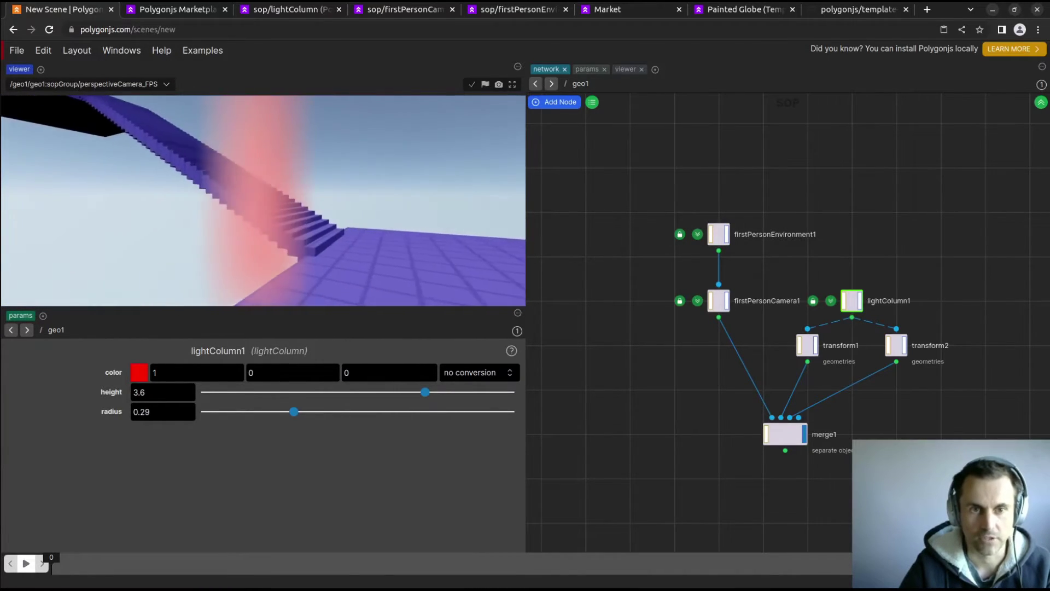
pyautogui.moveTo(263, 201); pyautogui.dragTo(164, 201)
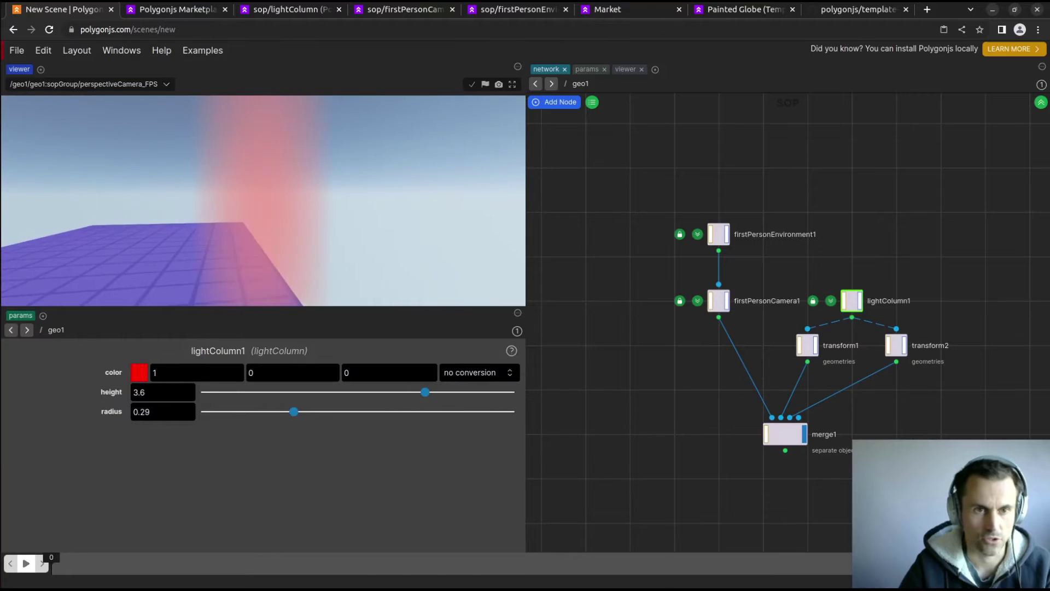
pyautogui.moveTo(263, 200); pyautogui.dragTo(231, 202)
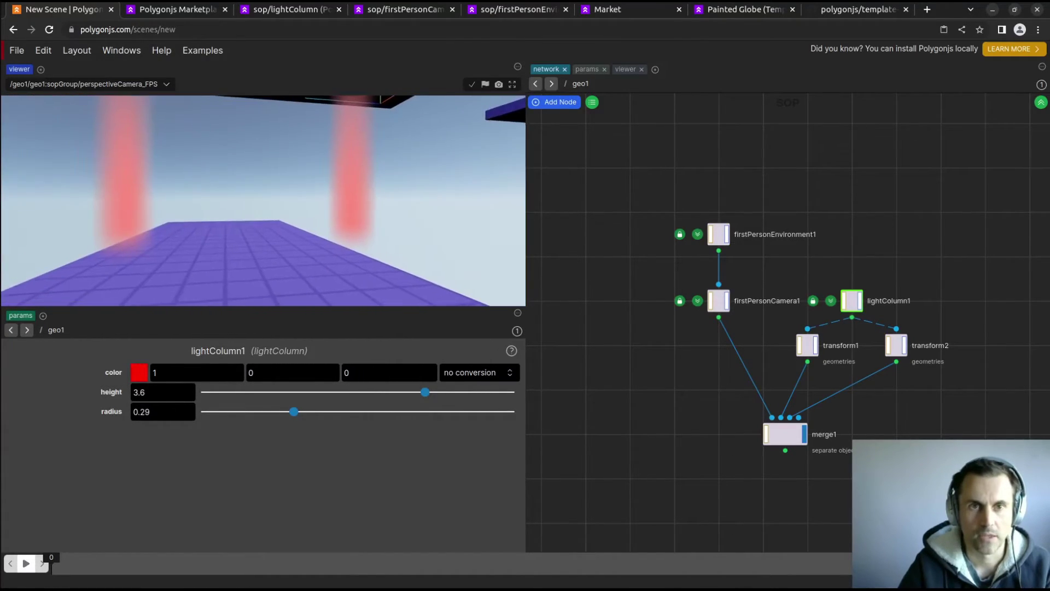
# Exit first-person mode, open the sop/mandelbrot Marketplace card in a new tab, and copy its path.
pyautogui.press('Escape')
pyautogui.click(175, 9)
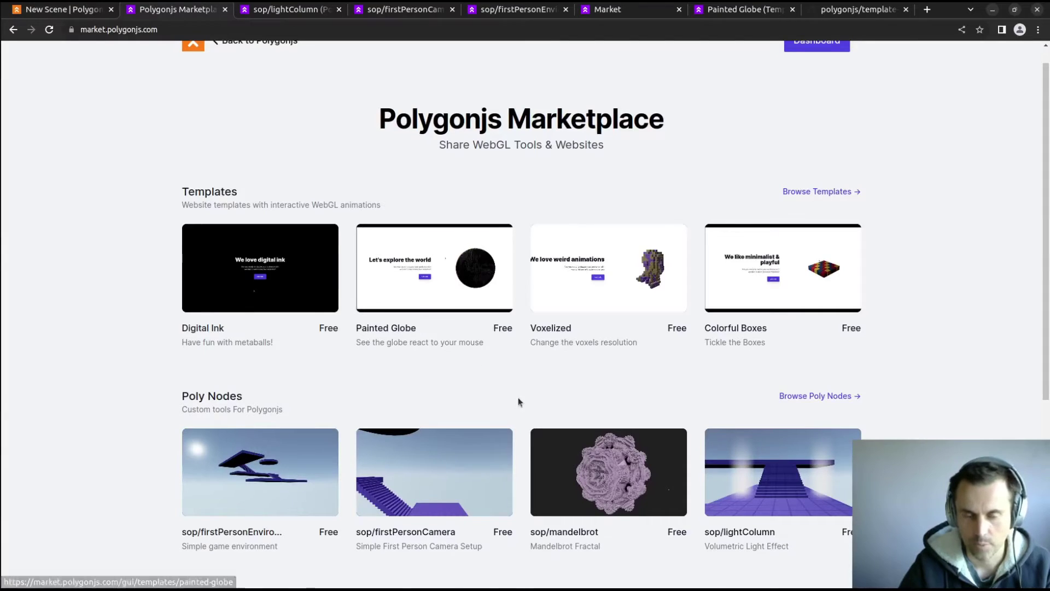
pyautogui.middleClick(584, 536)
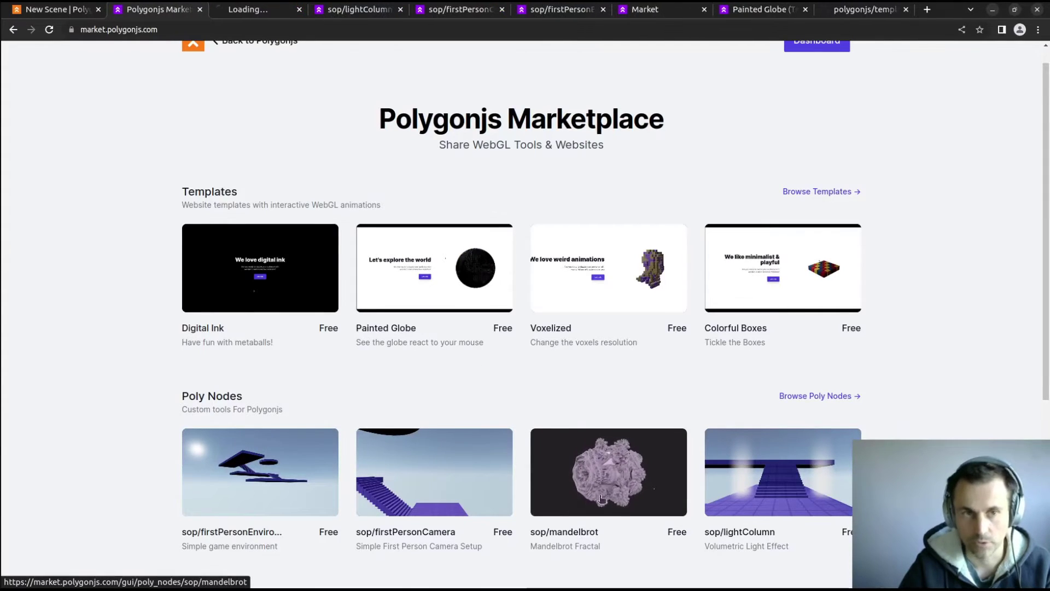
pyautogui.click(250, 12)
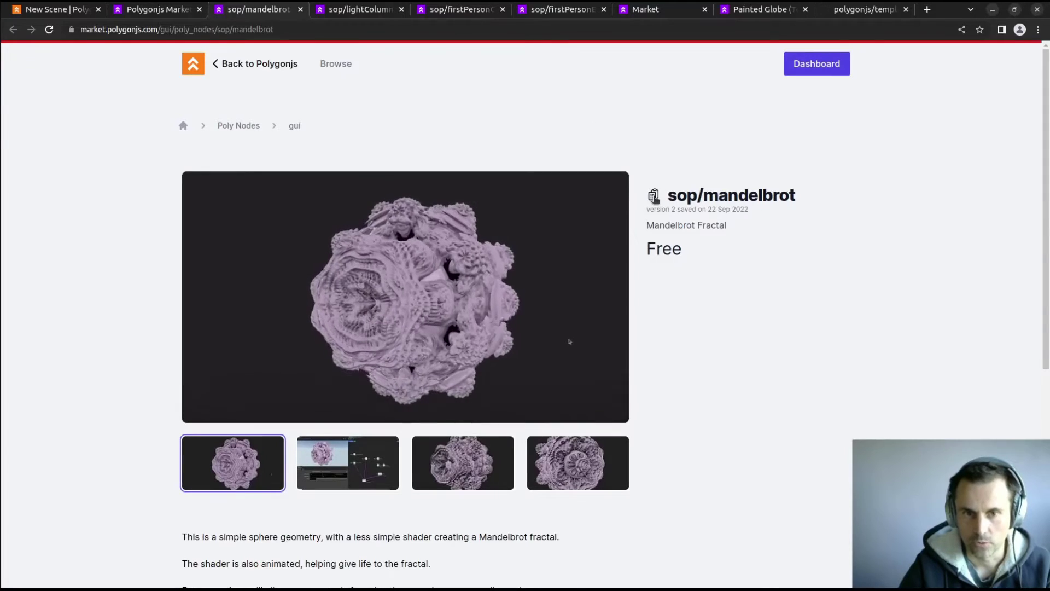
pyautogui.click(653, 196)
# Back in the New Scene, bring up the Marketplace Poly Nodes window.
pyautogui.click(56, 9)
pyautogui.click(77, 51)
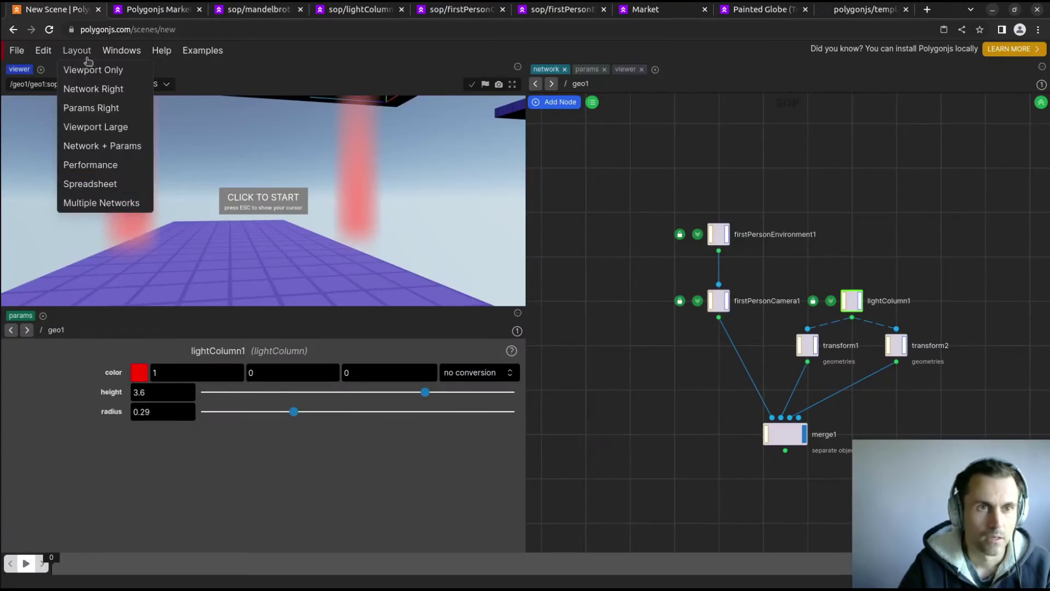
pyautogui.click(140, 107)
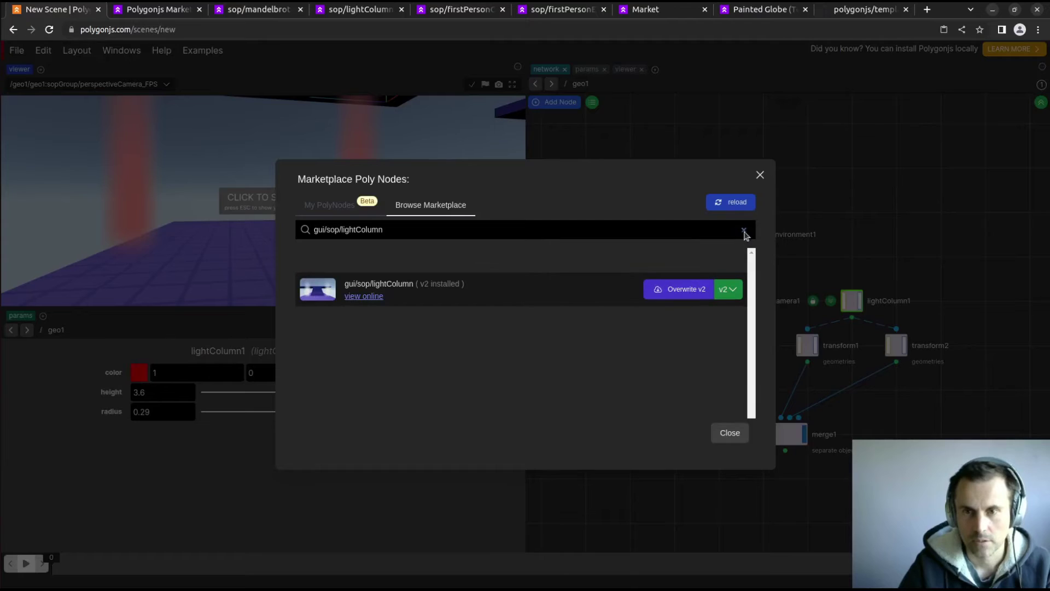
# Replace the lightColumn search with gui/sop/mandelbrot and install its v2 Poly Node.
pyautogui.click(743, 231)
pyautogui.click(510, 229)
pyautogui.hotkey('ctrl', 'v')
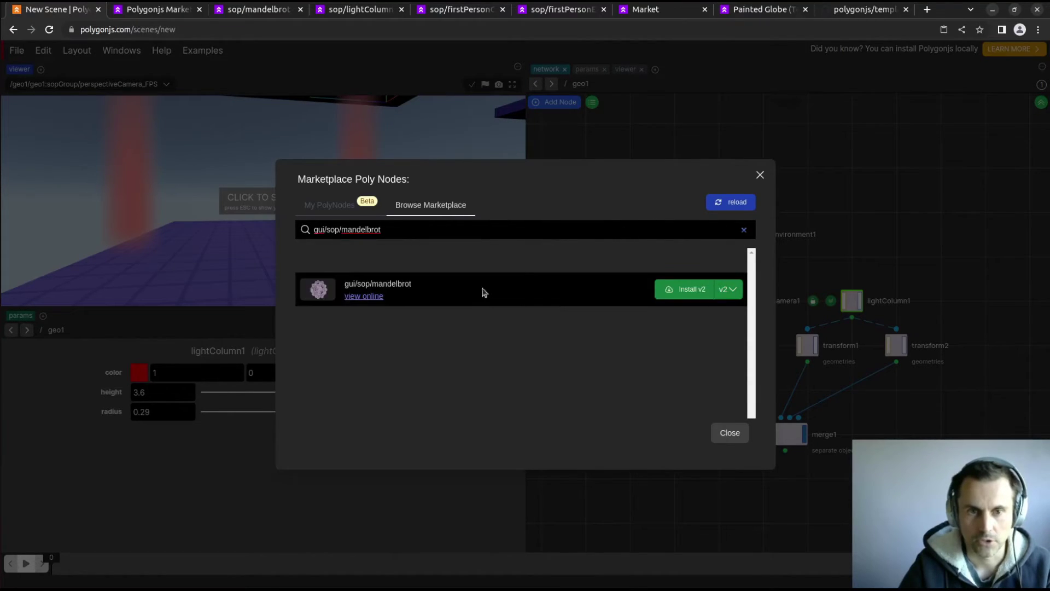
pyautogui.click(683, 289)
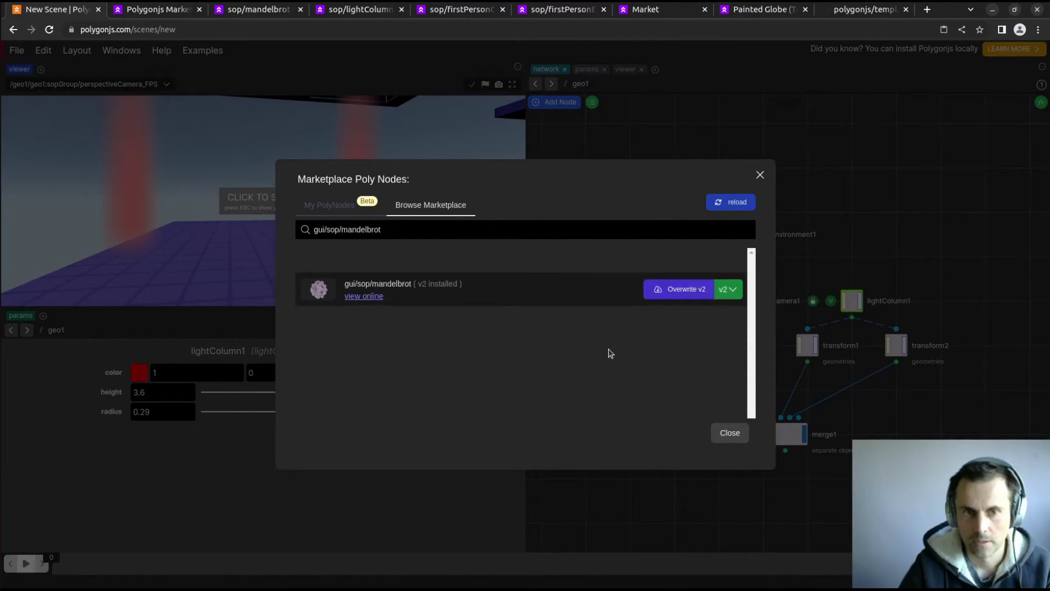
# Create a mandelbrot SOP in geo1 and wire its output into merge1.
pyautogui.click(729, 432)
pyautogui.rightClick(866, 262)
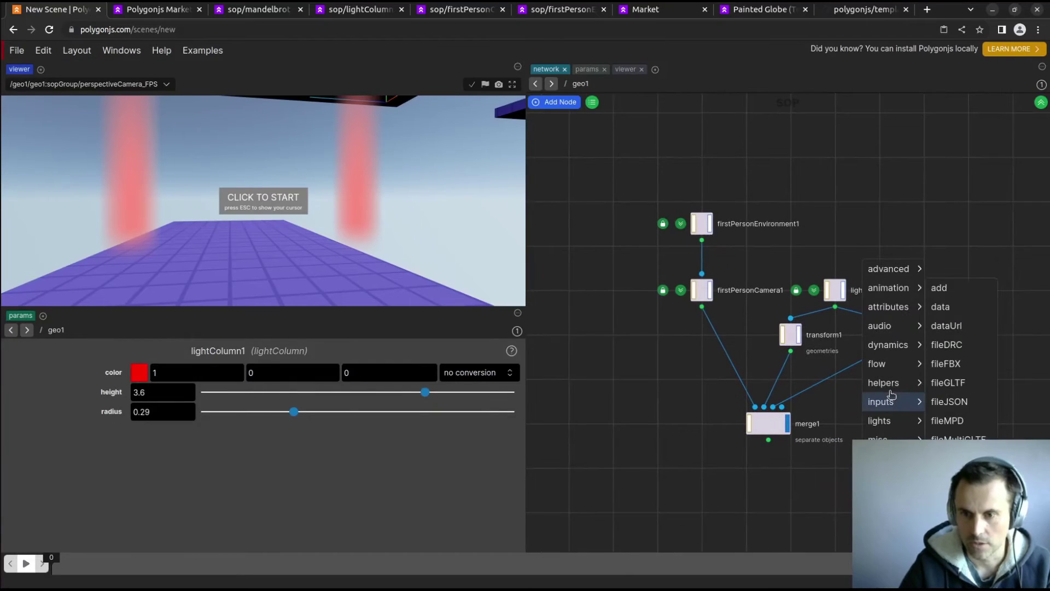
pyautogui.click(967, 346)
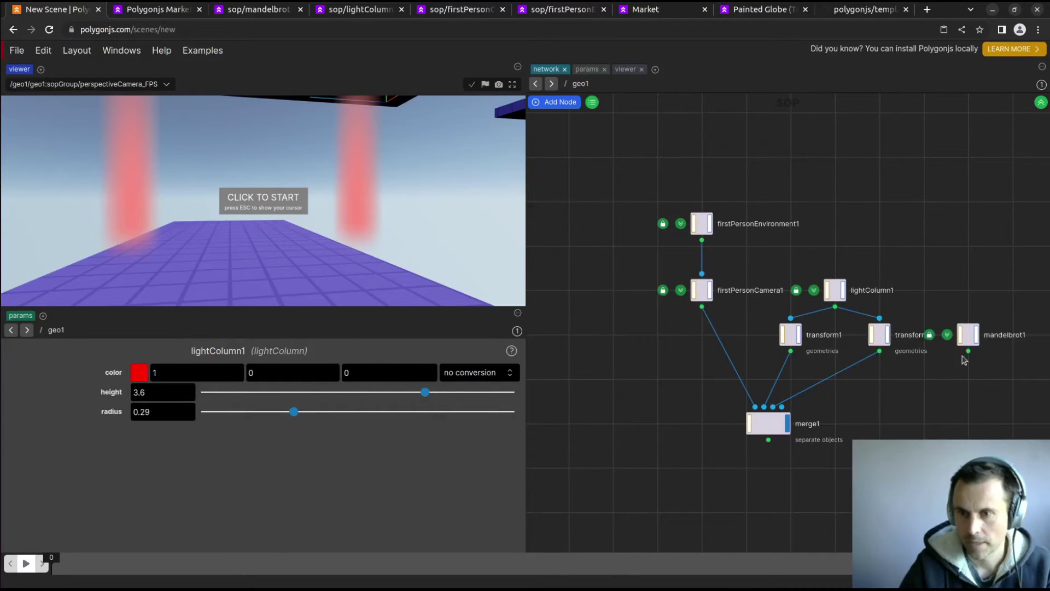
pyautogui.click(772, 424)
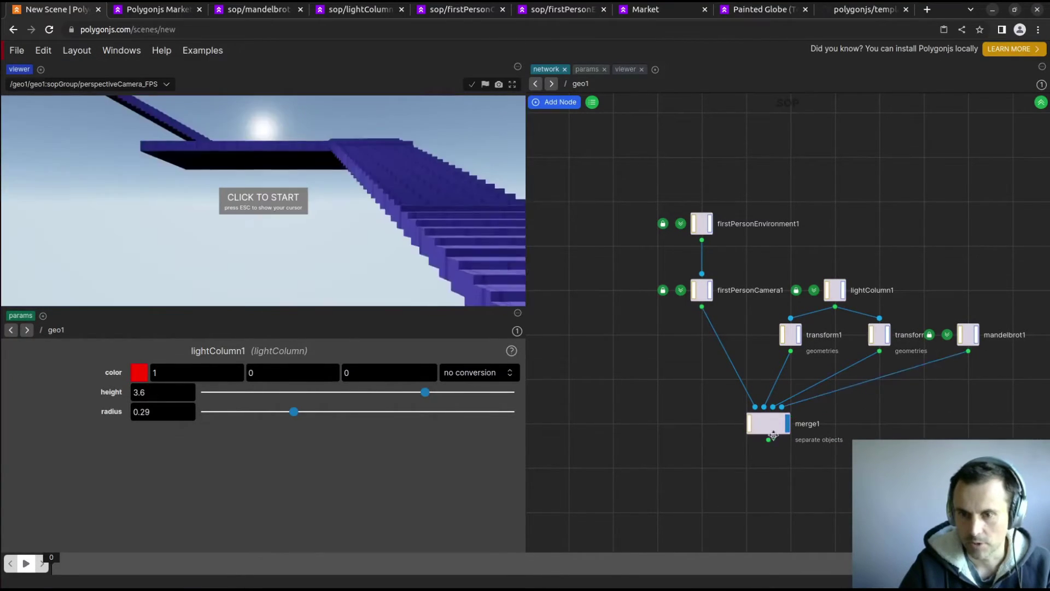
pyautogui.moveTo(772, 424); pyautogui.dragTo(813, 467)
# View the scene through perspectiveCamera1, orbiting out to see everything.
pyautogui.click(86, 83)
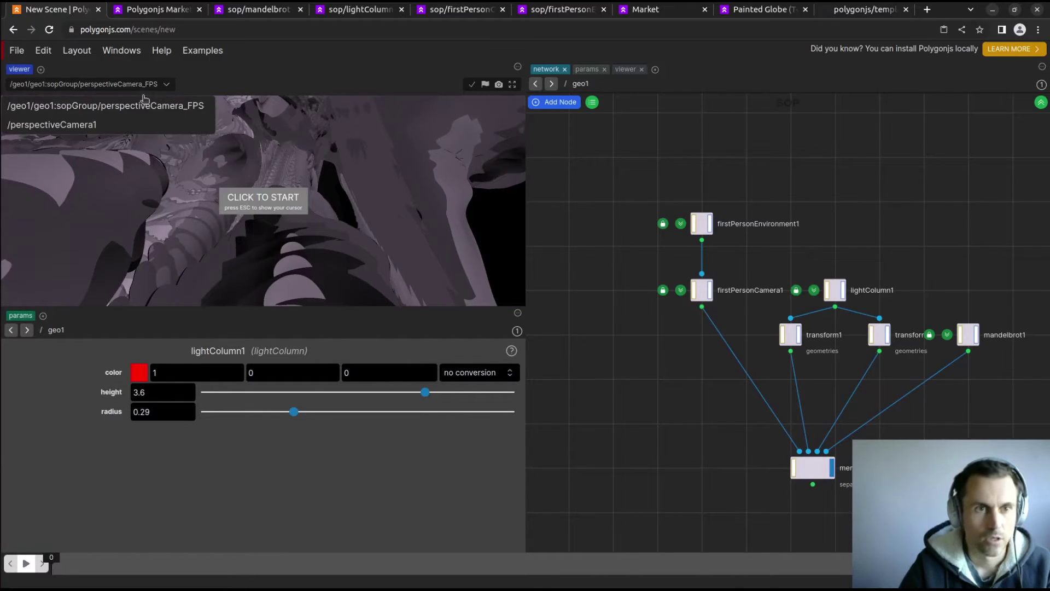
pyautogui.click(66, 103)
pyautogui.moveTo(278, 224)
pyautogui.mouseDown()
pyautogui.moveTo(259, 221)
pyautogui.moveTo(275, 231)
pyautogui.moveTo(256, 239)
pyautogui.moveTo(296, 220)
pyautogui.moveTo(300, 238)
pyautogui.moveTo(302, 226)
pyautogui.moveTo(271, 223)
pyautogui.moveTo(322, 237)
pyautogui.moveTo(319, 222)
pyautogui.mouseUp()
# Set mandelbrot1's ty to about 5.8 so the fractal hovers above the disc.
pyautogui.click(969, 335)
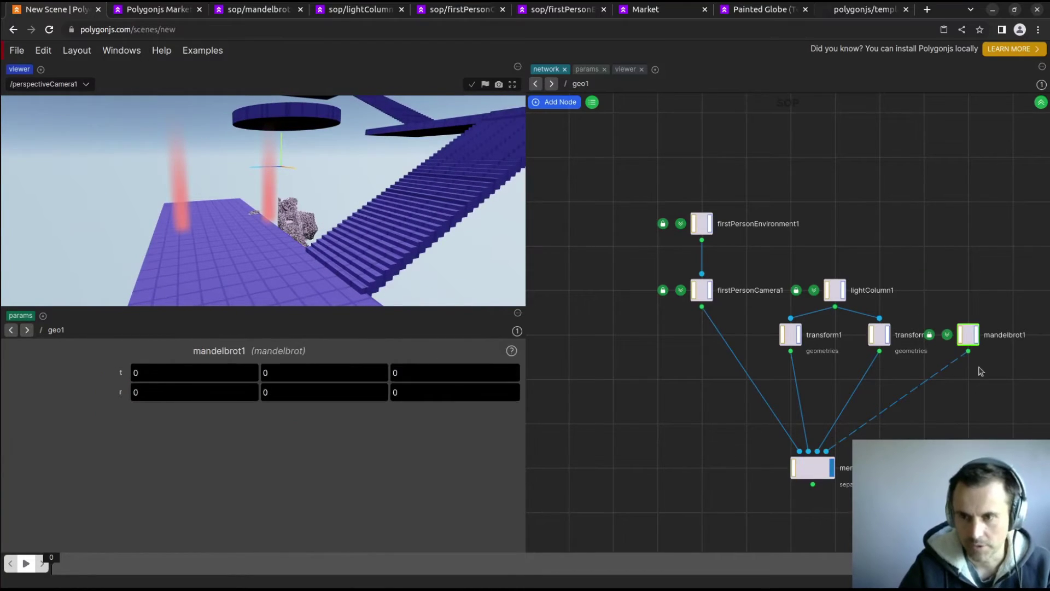
pyautogui.moveTo(293, 373); pyautogui.dragTo(293, 279, button='middle')
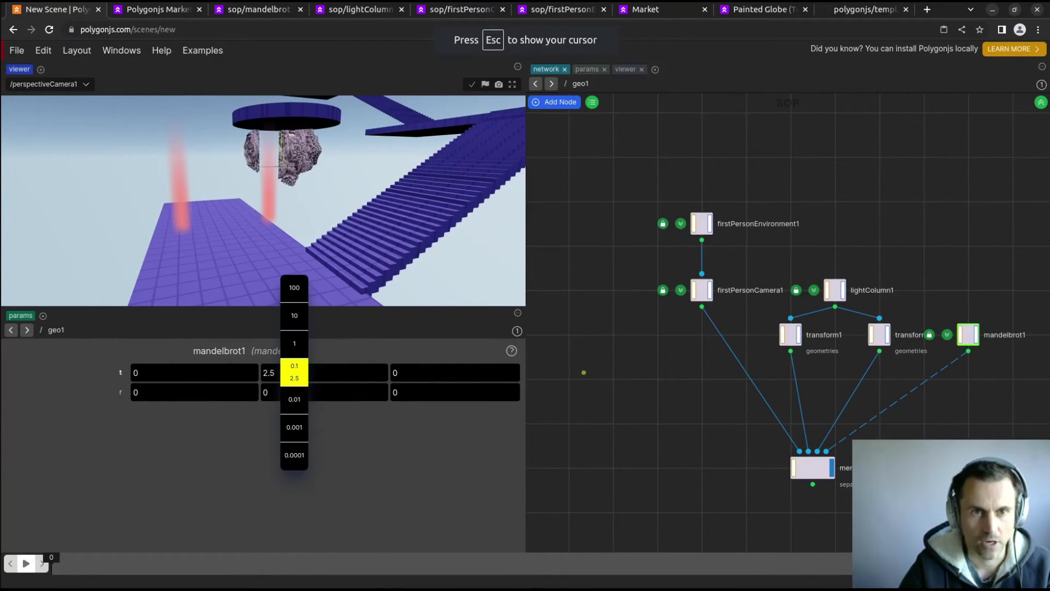
pyautogui.moveTo(217, 250); pyautogui.dragTo(246, 258)
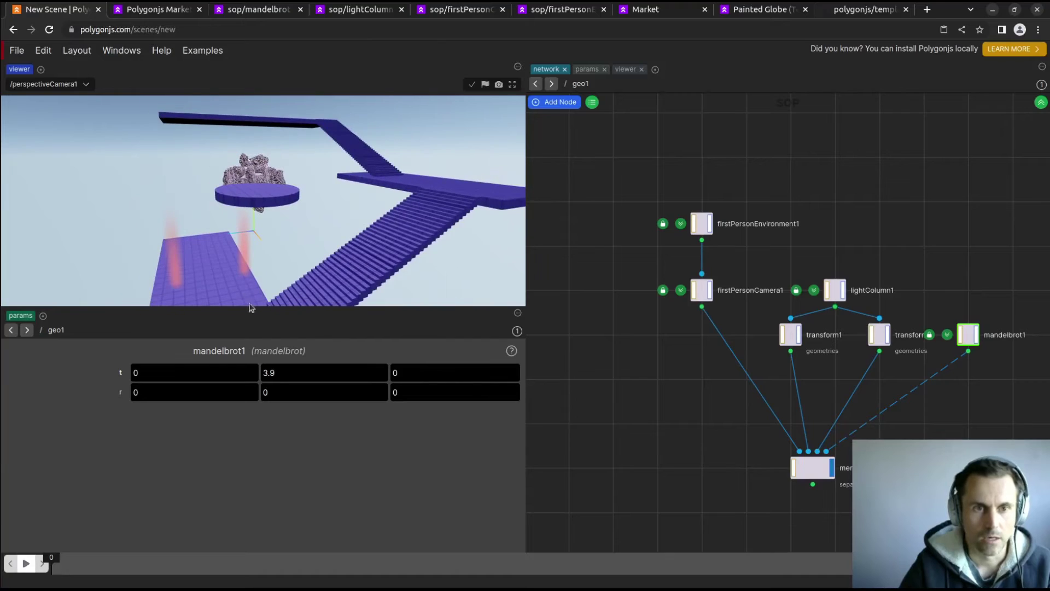
pyautogui.moveTo(288, 373); pyautogui.dragTo(287, 361, button='middle')
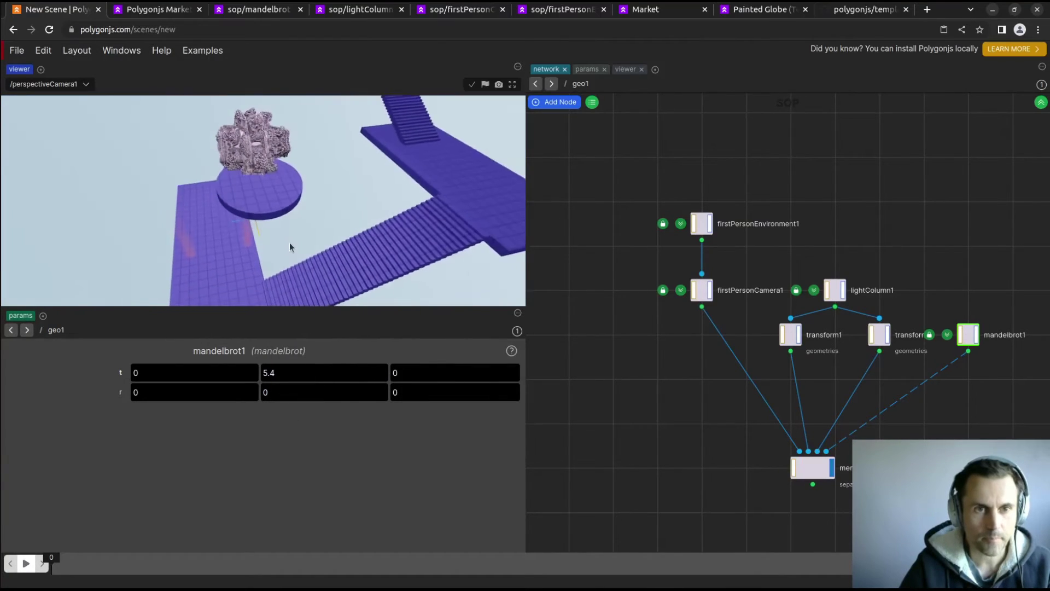
pyautogui.moveTo(289, 242); pyautogui.dragTo(245, 185)
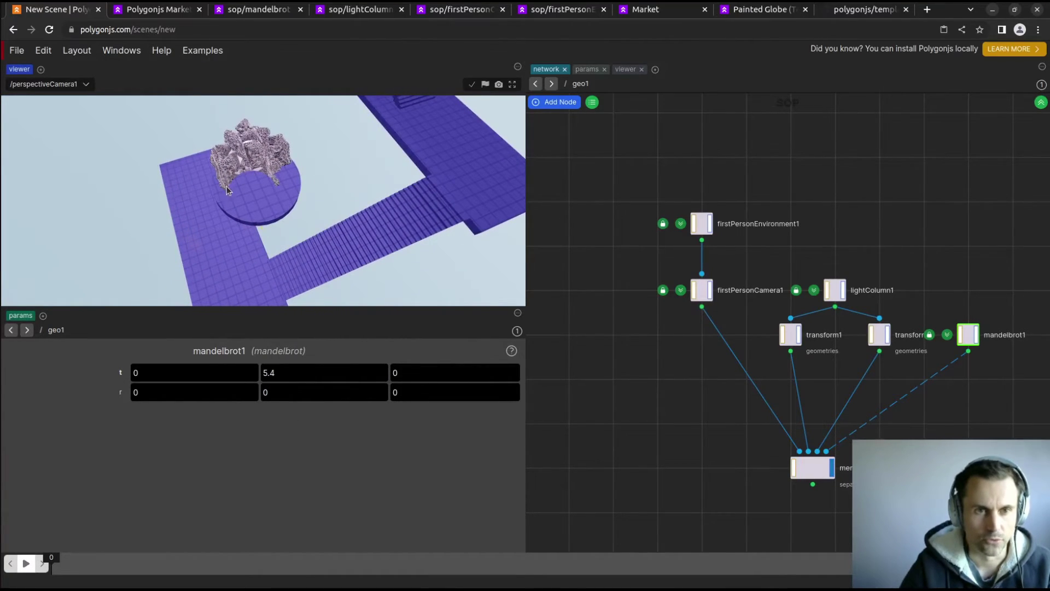
pyautogui.scroll(3, 226, 186)
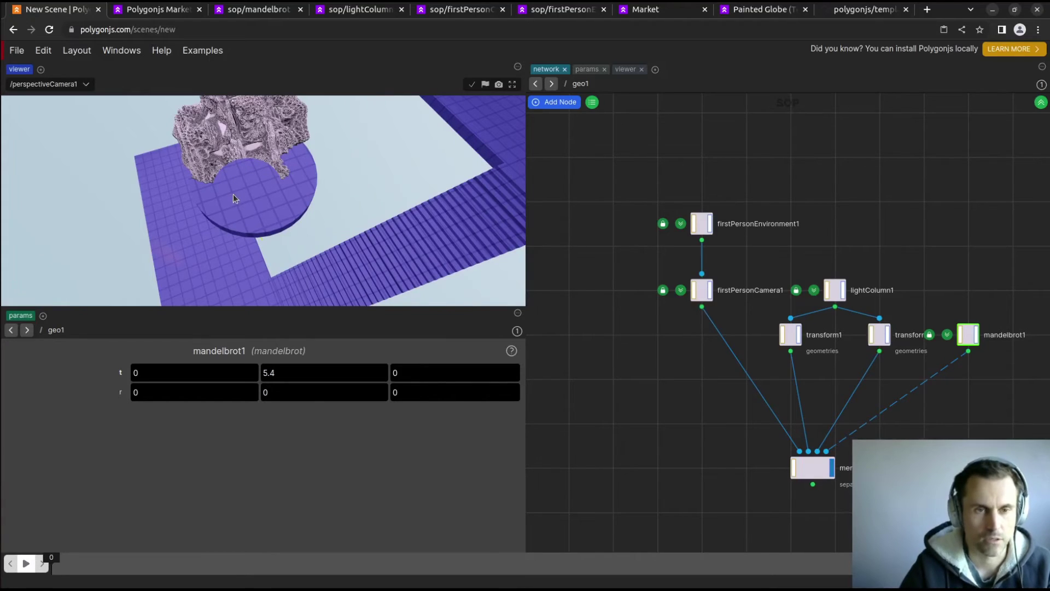
pyautogui.moveTo(245, 206)
pyautogui.mouseDown()
pyautogui.moveTo(261, 200)
pyautogui.moveTo(254, 186)
pyautogui.moveTo(281, 234)
pyautogui.moveTo(270, 298)
pyautogui.mouseUp()
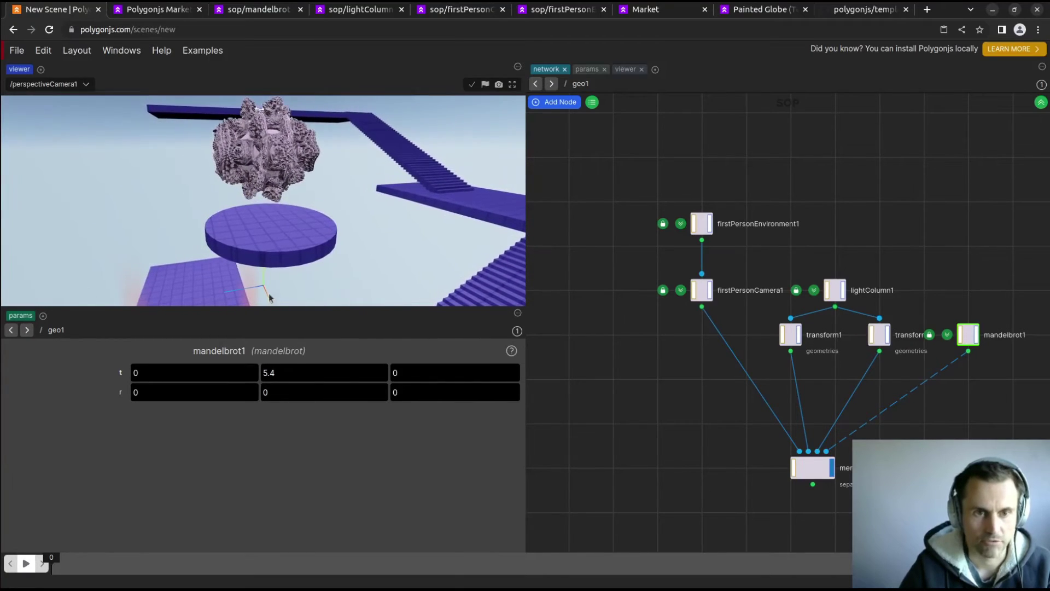
pyautogui.moveTo(304, 372); pyautogui.dragTo(305, 368)
pyautogui.moveTo(348, 200)
pyautogui.mouseDown()
pyautogui.moveTo(340, 226)
pyautogui.moveTo(328, 213)
pyautogui.mouseUp()
pyautogui.moveTo(902, 394)
pyautogui.mouseDown()
pyautogui.moveTo(837, 361)
pyautogui.moveTo(837, 323)
pyautogui.mouseUp()
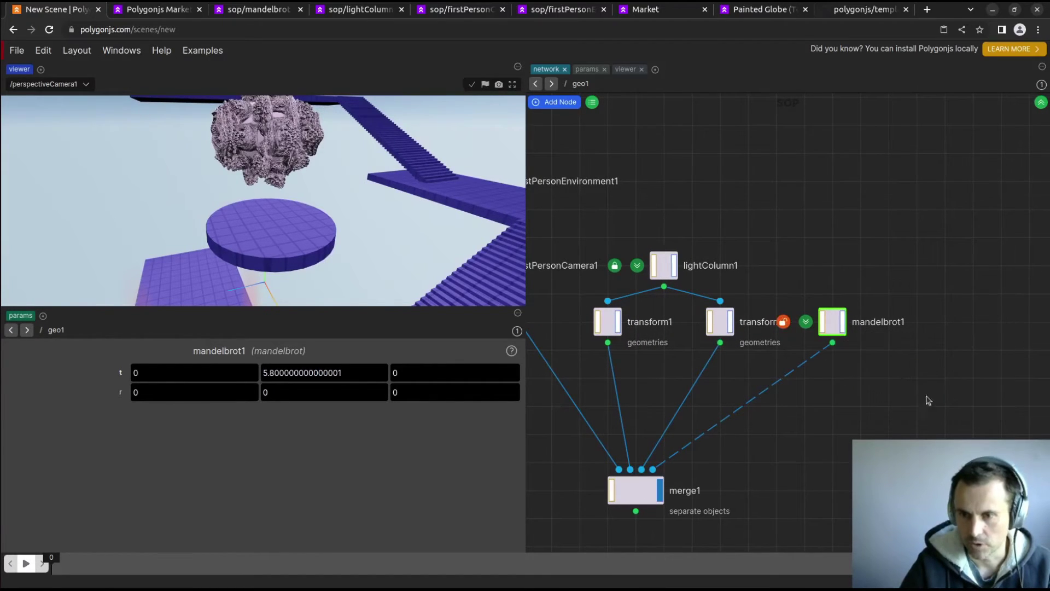
# Inspect mandelbrot1's rayMarchingBuilder1 material and the fractal up close, then return to geo1.
pyautogui.doubleClick(832, 322)
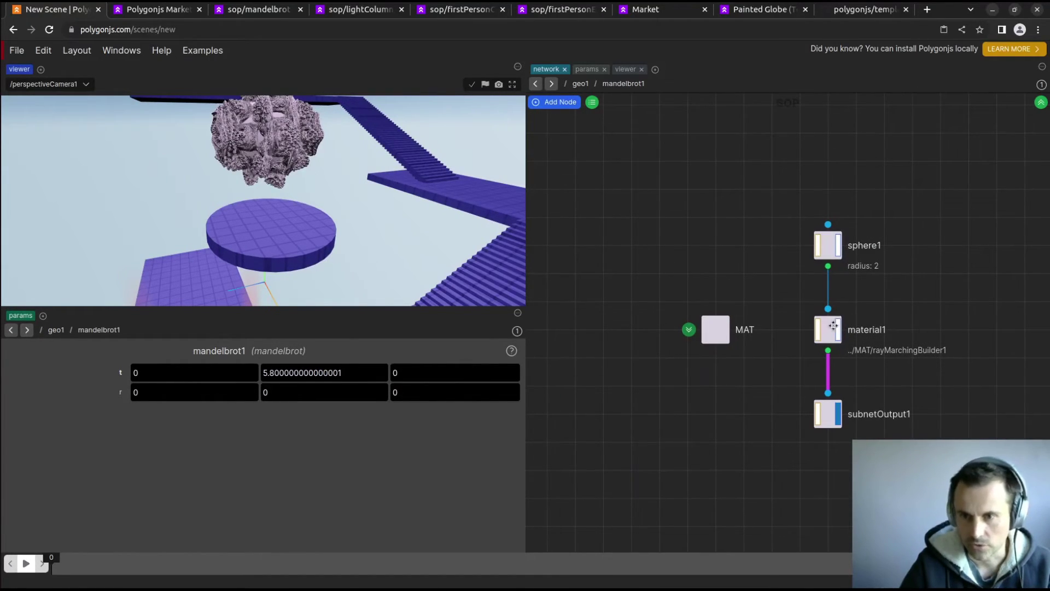
pyautogui.doubleClick(714, 329)
pyautogui.scroll(2, 696, 386)
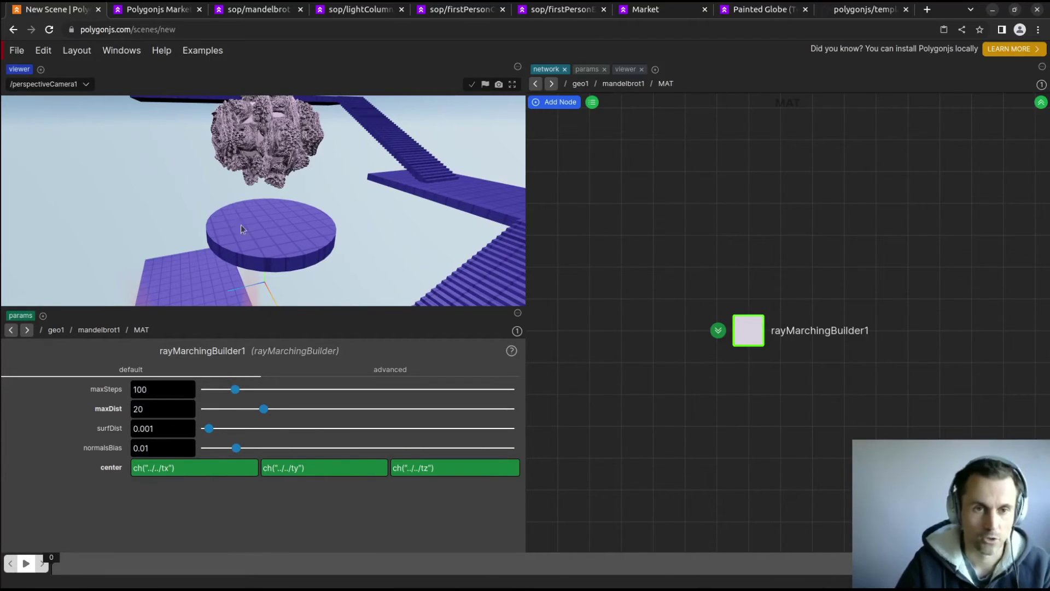
pyautogui.moveTo(240, 225); pyautogui.dragTo(291, 242)
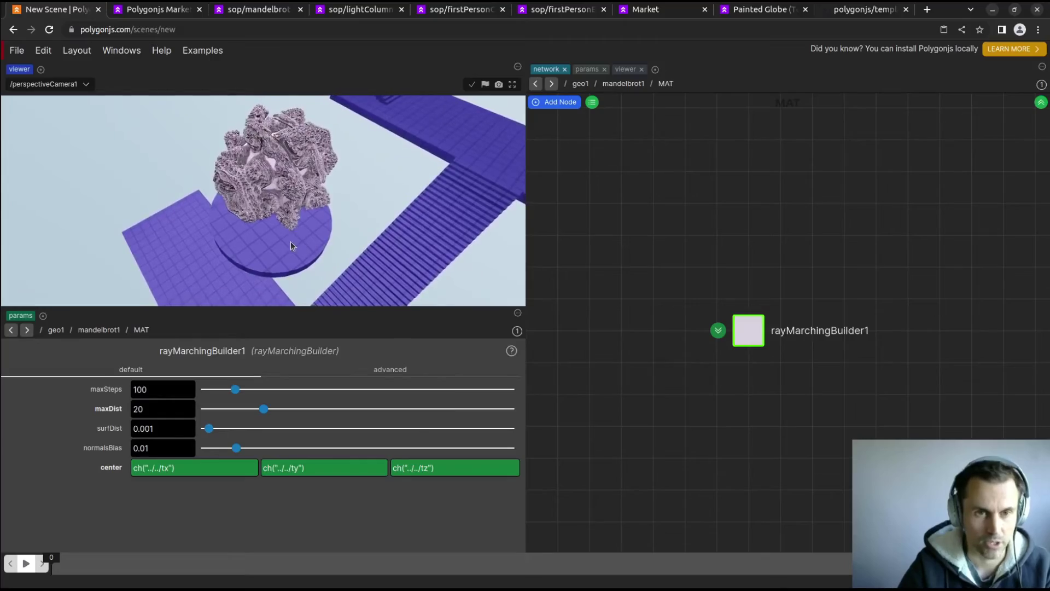
pyautogui.scroll(5, 291, 241)
pyautogui.moveTo(290, 241); pyautogui.dragTo(328, 204)
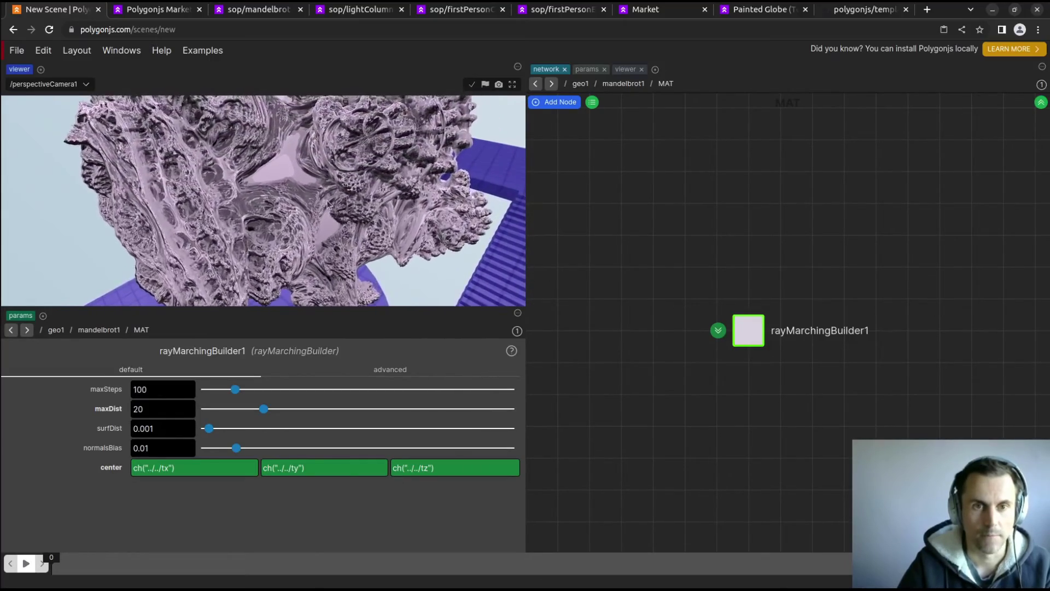
pyautogui.scroll(5, 329, 204)
pyautogui.scroll(-5, 320, 222)
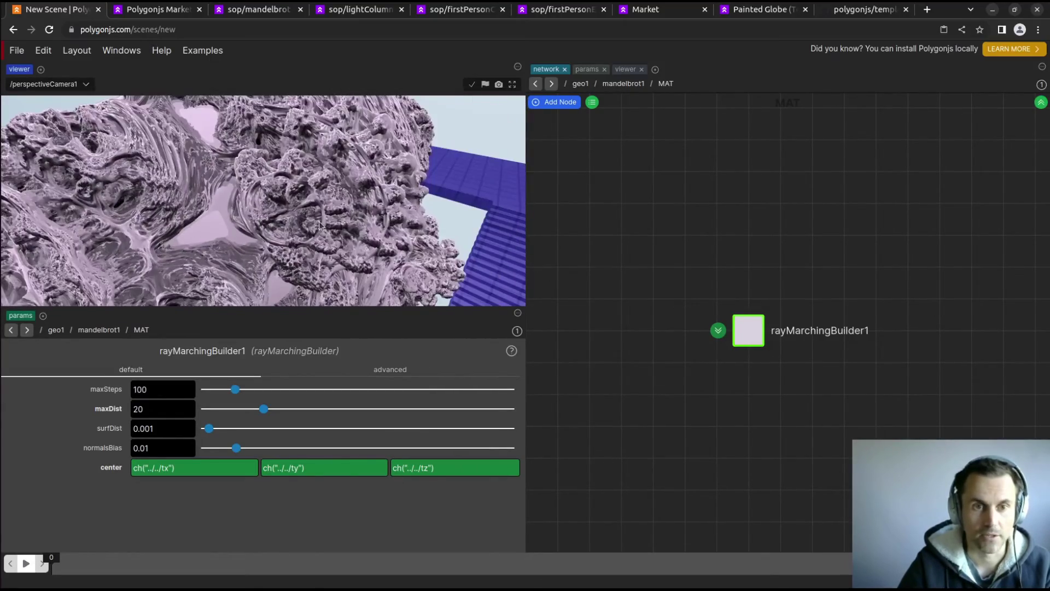
pyautogui.scroll(-5, 320, 224)
pyautogui.scroll(-5, 321, 213)
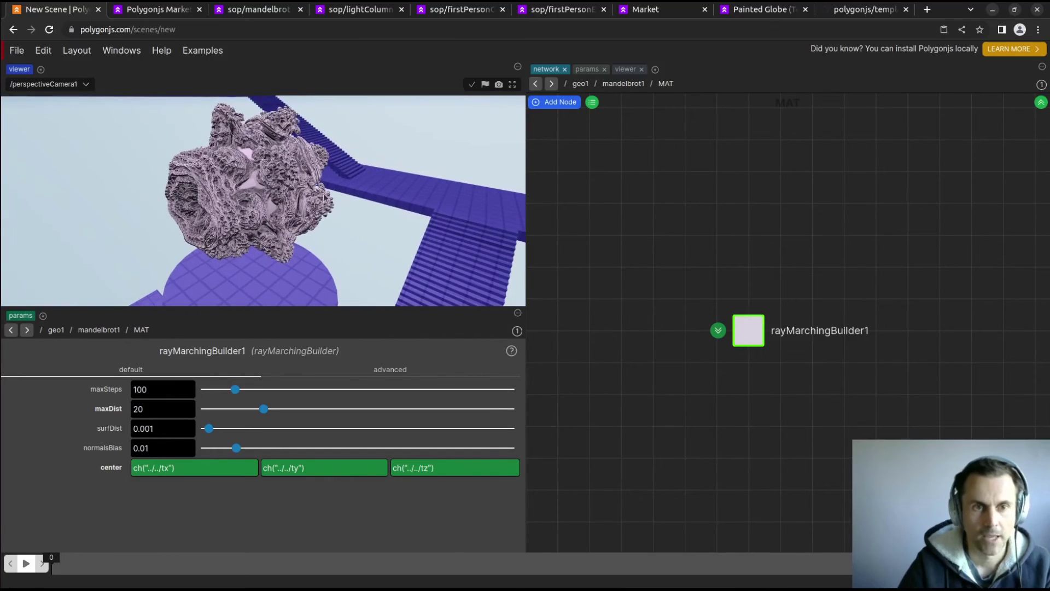
pyautogui.moveTo(290, 205); pyautogui.dragTo(291, 238)
pyautogui.press('u')
pyautogui.press('u')
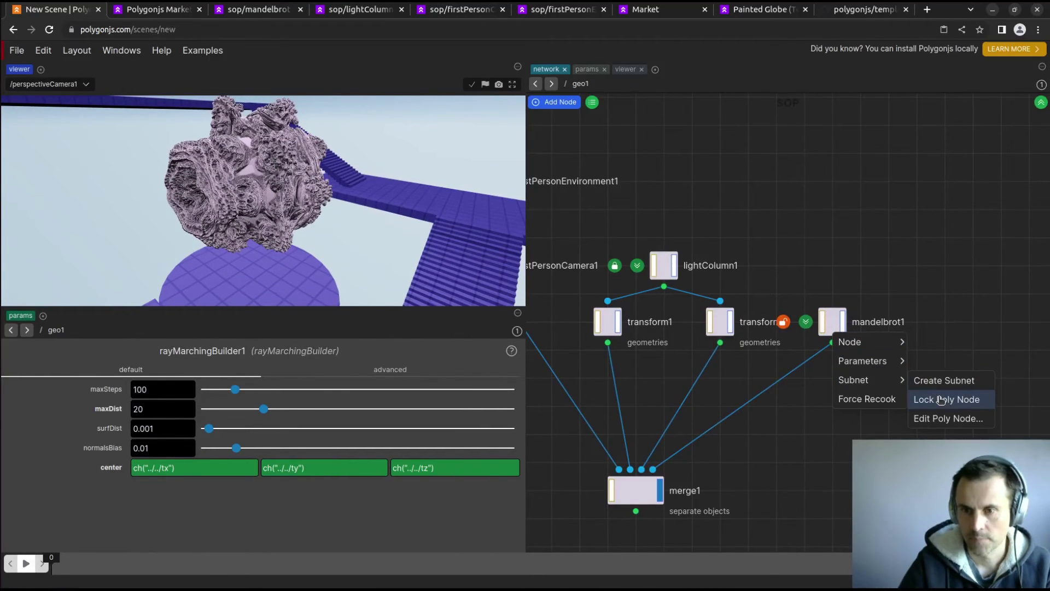
# Apply Lock Poly Node to mandelbrot1 and start timeline playback, orbiting to watch it animate.
pyautogui.click(942, 397)
pyautogui.scroll(-3, 271, 205)
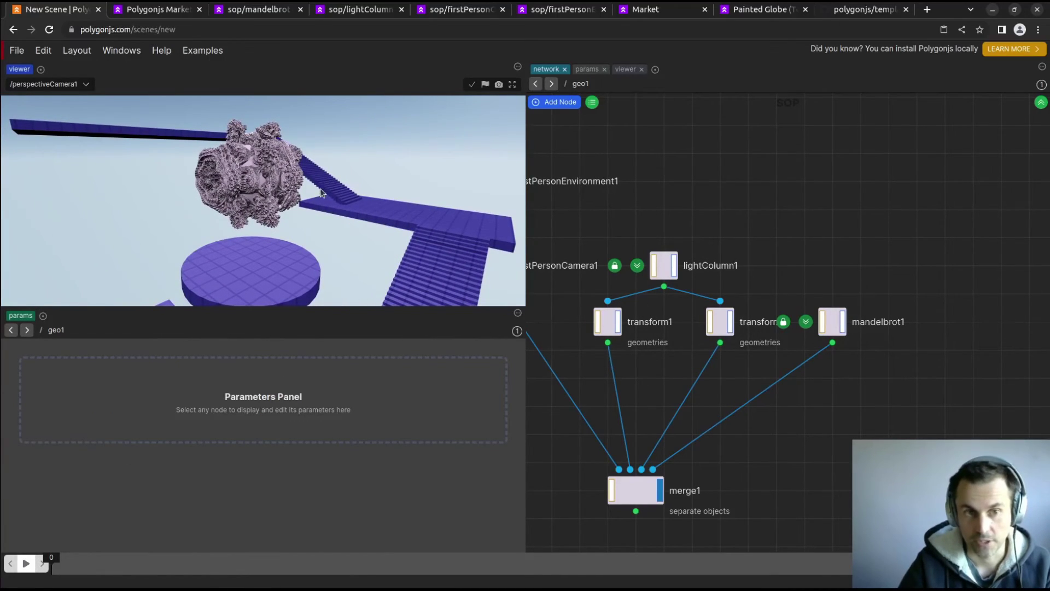
pyautogui.moveTo(321, 191); pyautogui.dragTo(271, 229)
pyautogui.click(25, 562)
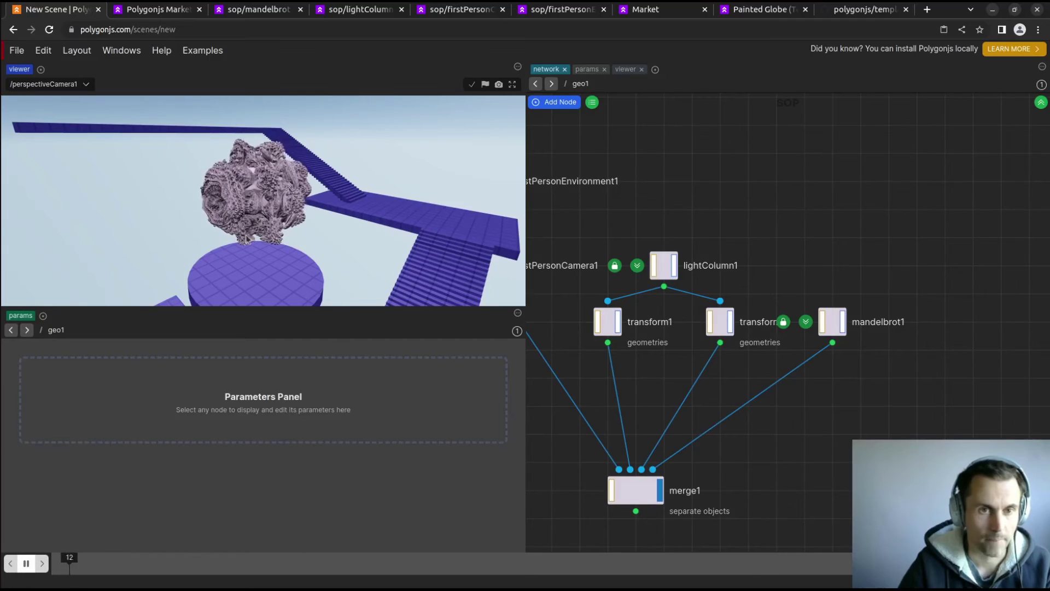
pyautogui.scroll(3, 245, 238)
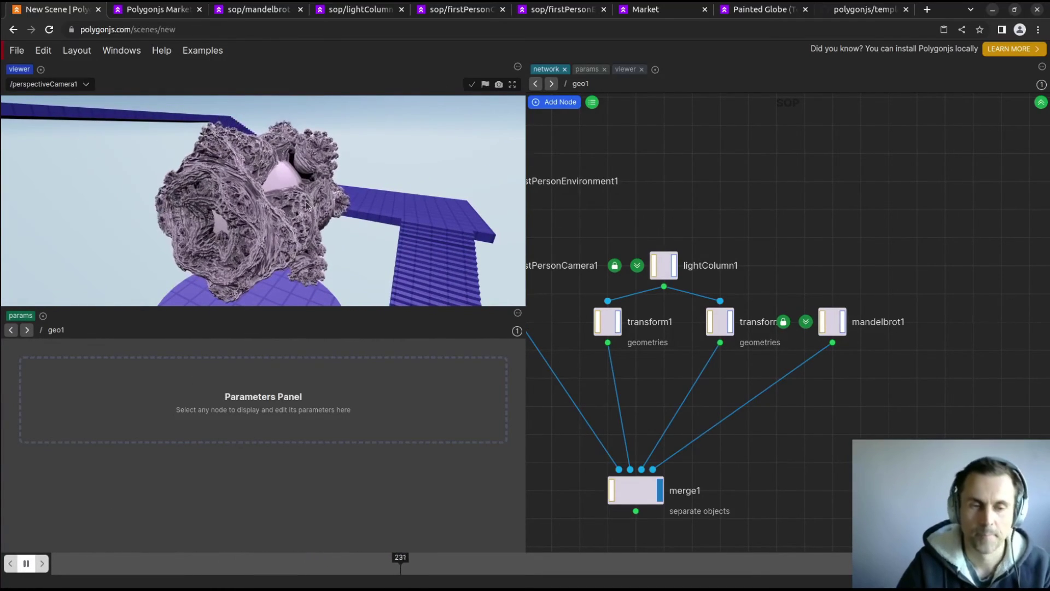
pyautogui.moveTo(306, 202); pyautogui.dragTo(341, 203)
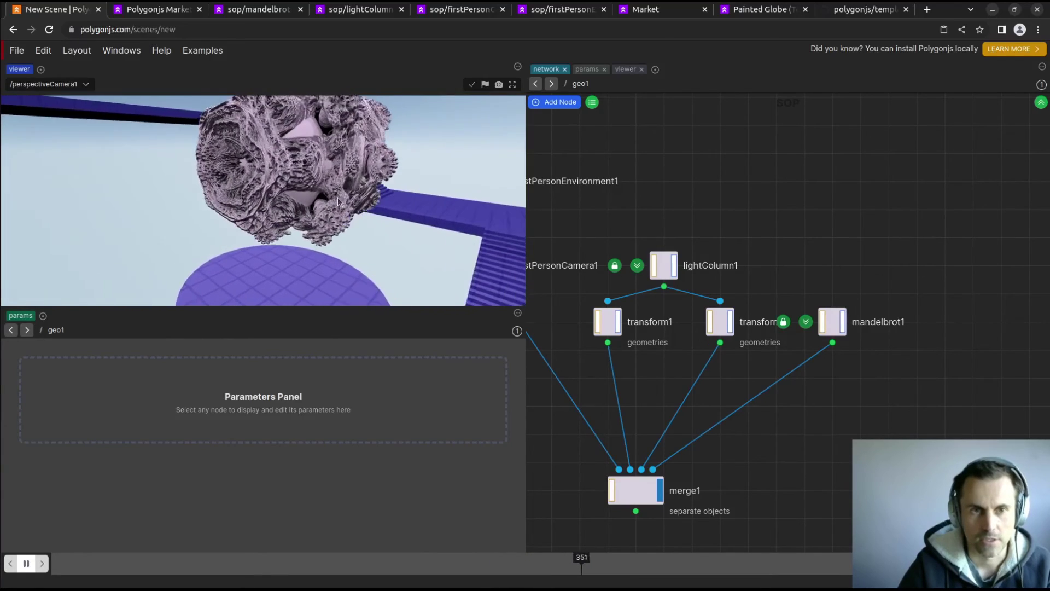
pyautogui.scroll(-4, 339, 203)
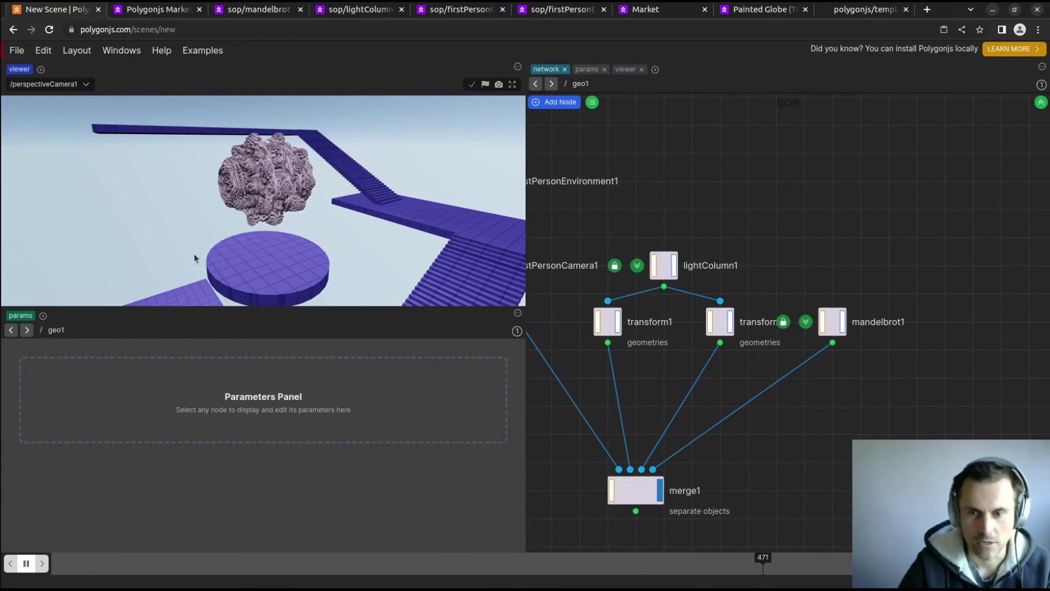
# Switch the viewer to perspectiveCamera_FPS and walk around the scene in first person.
pyautogui.click(84, 84)
pyautogui.click(85, 106)
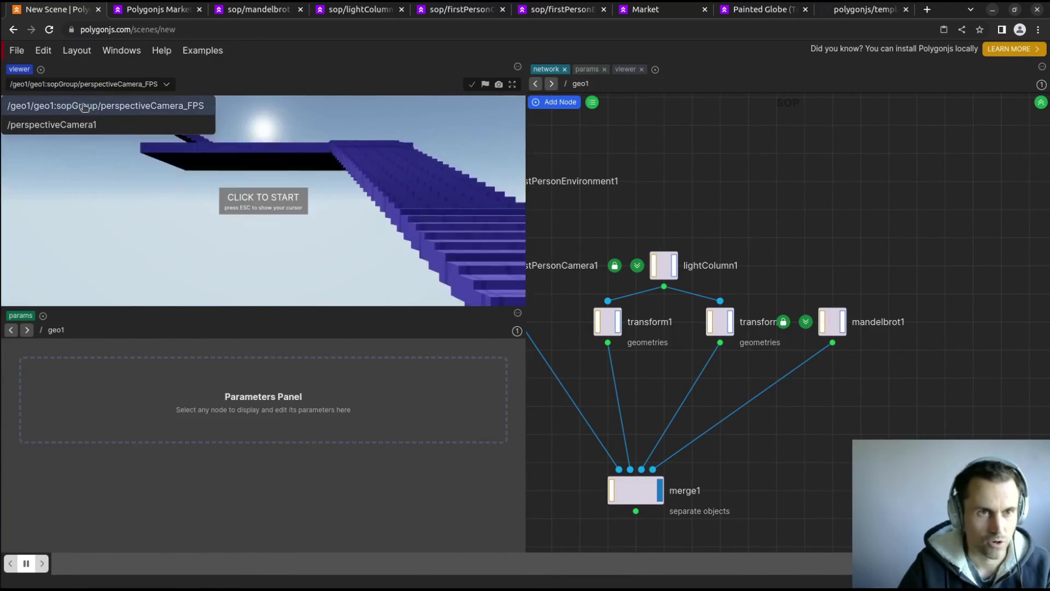
pyautogui.click(263, 197)
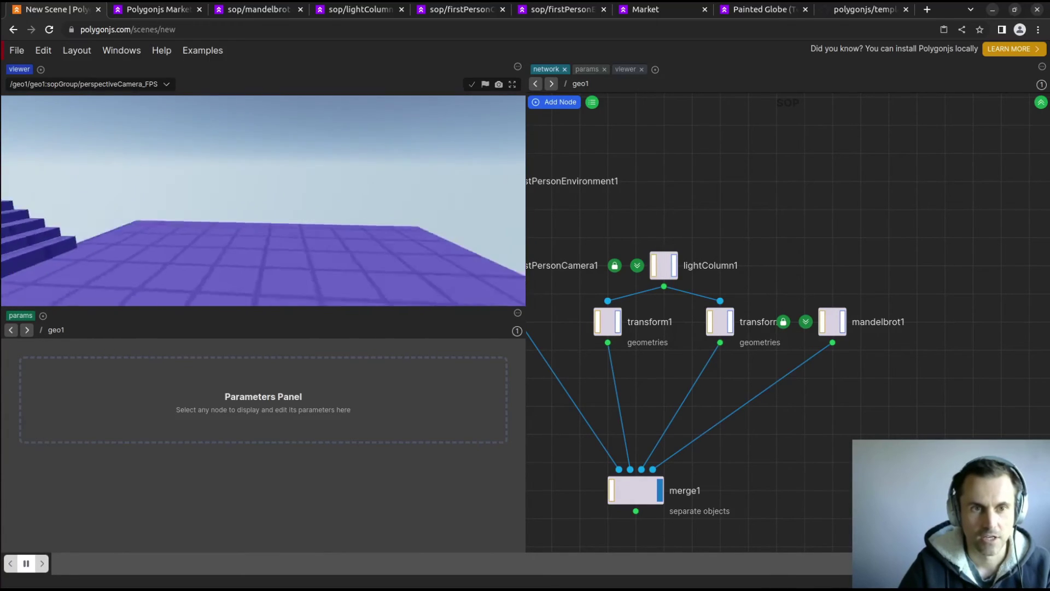
pyautogui.moveTo(263, 197); pyautogui.dragTo(263, 197)
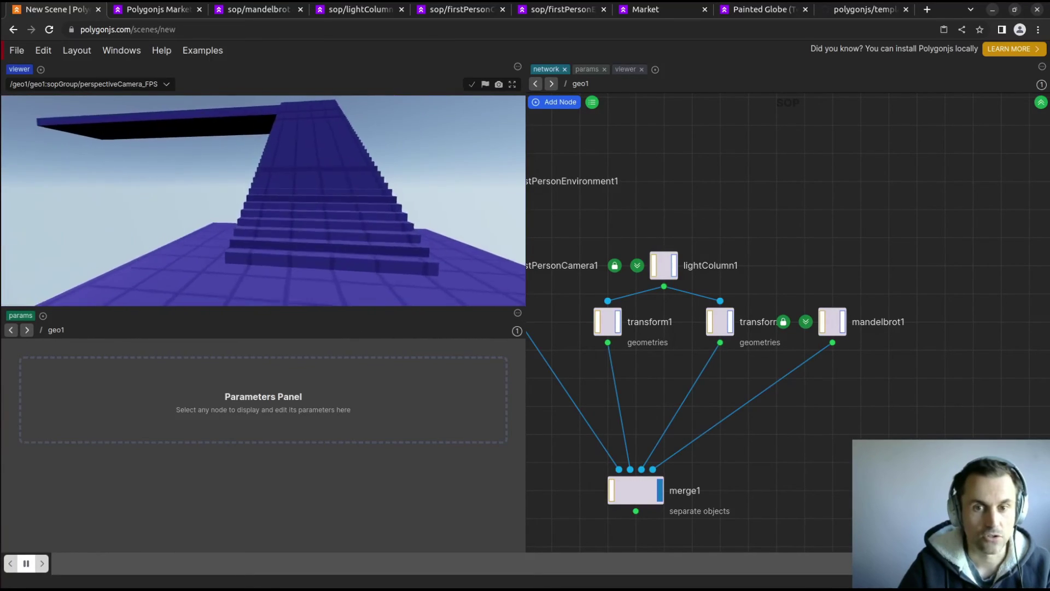
pyautogui.press('Escape')
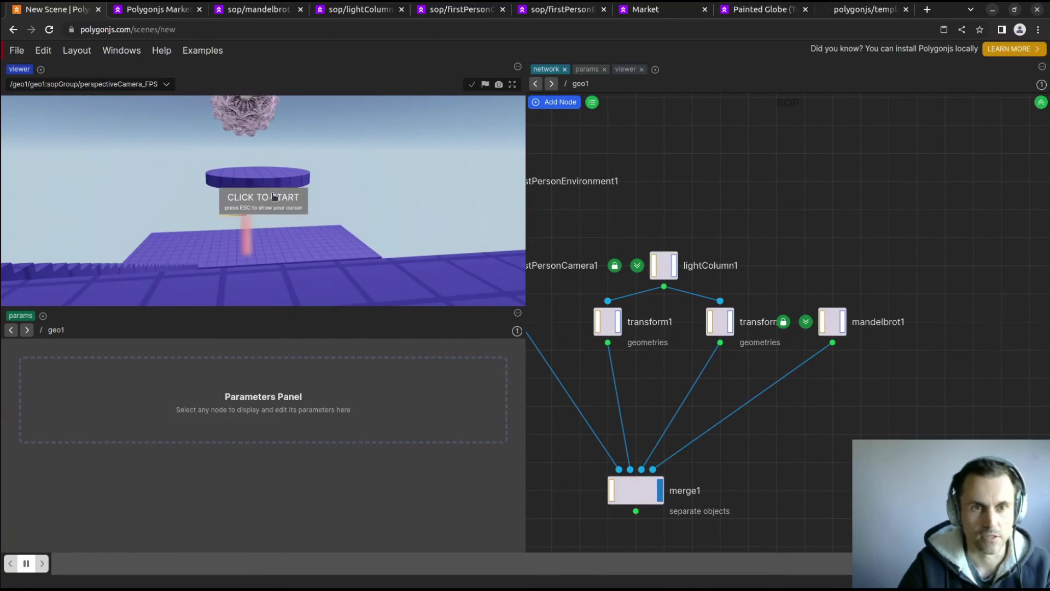
pyautogui.scroll(-1, 779, 180)
# Resume the first-person walk toward the floating fractal, then go to the Marketplace tab.
pyautogui.moveTo(779, 179); pyautogui.dragTo(872, 203)
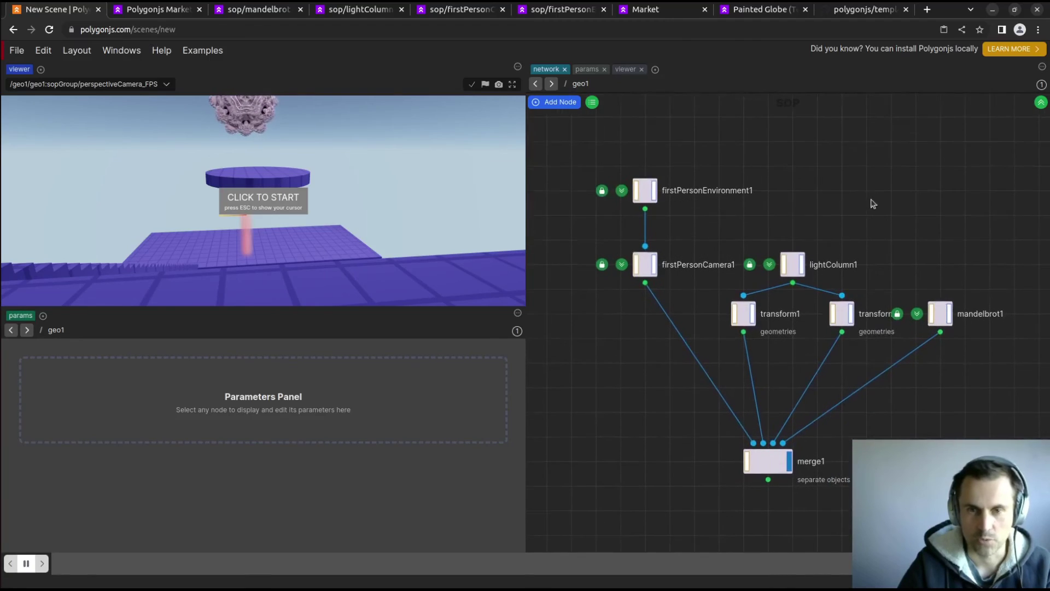
pyautogui.click(294, 208)
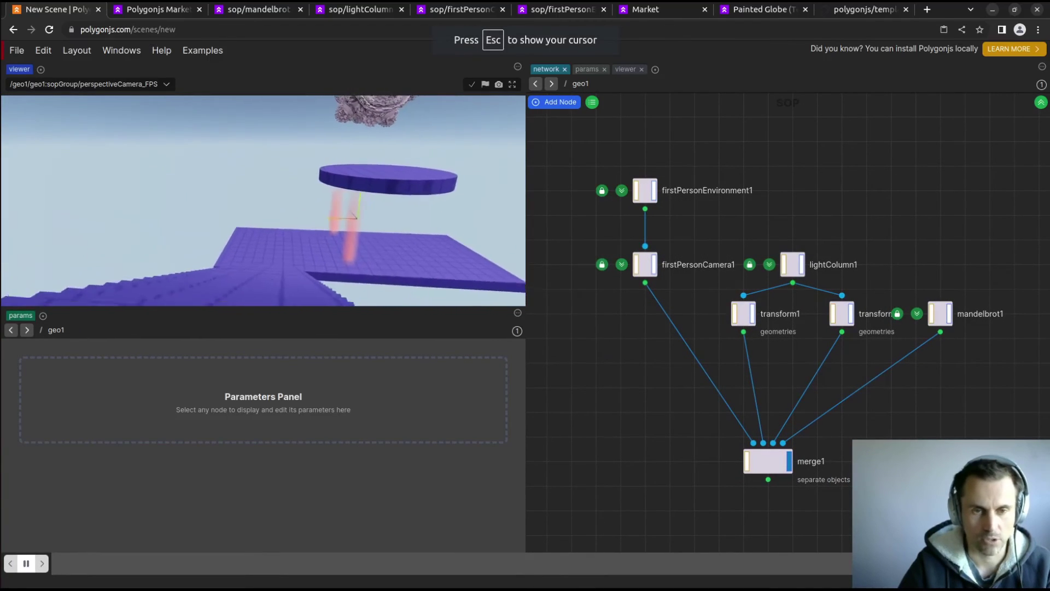
pyautogui.press('w')
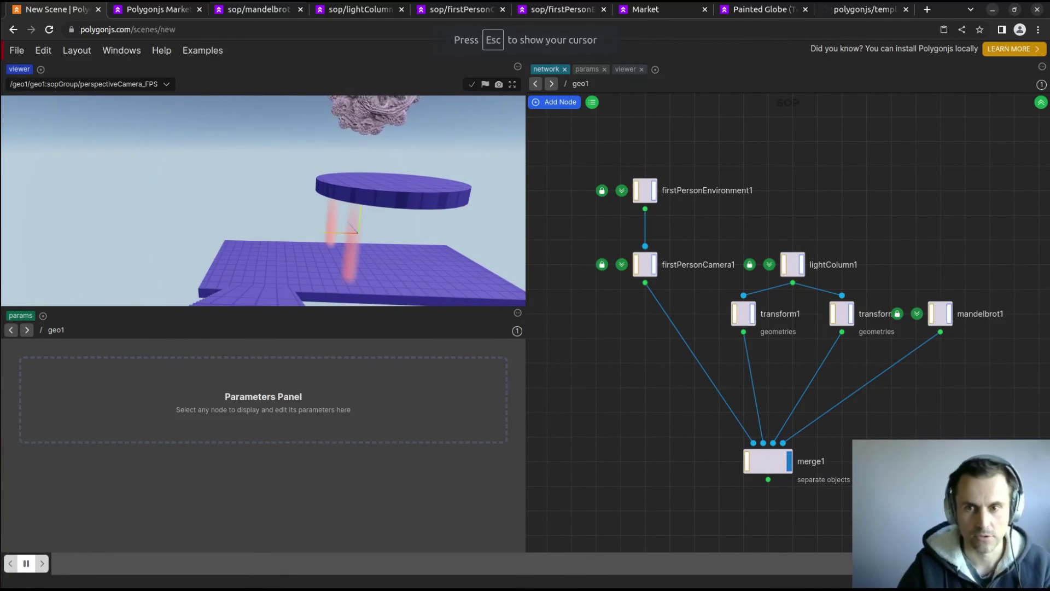
pyautogui.hotkey('ctrl', 'Tab')
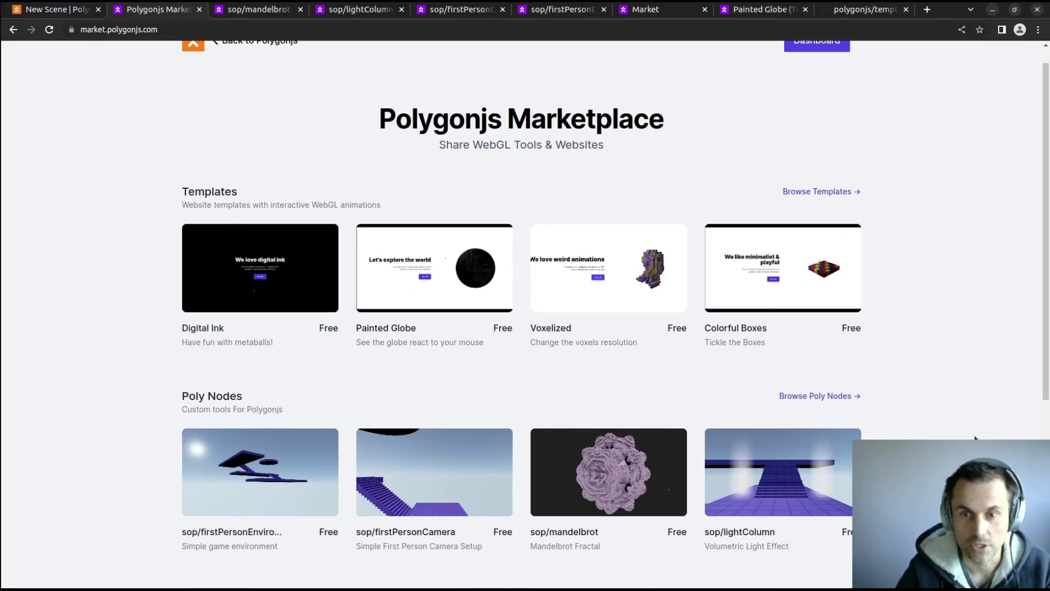